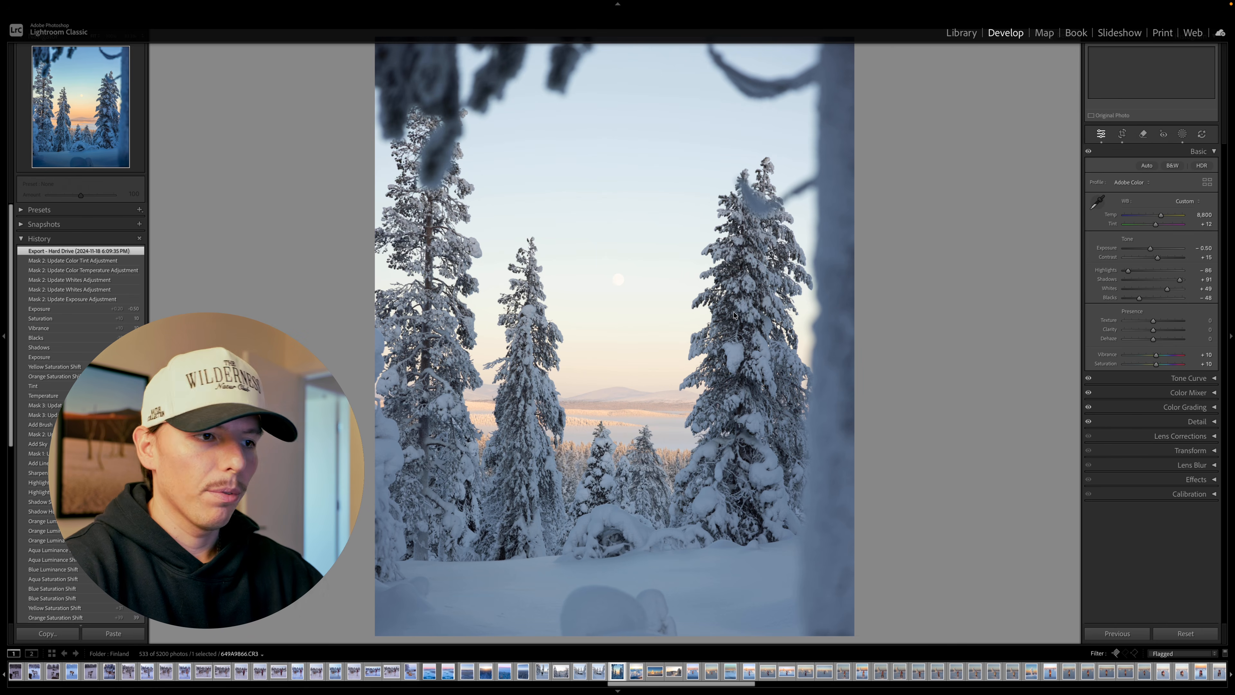
# Reset all develop settings on the snowy forest photo and set the crop aspect ratio to 4 x 3.
pyautogui.press('\\')
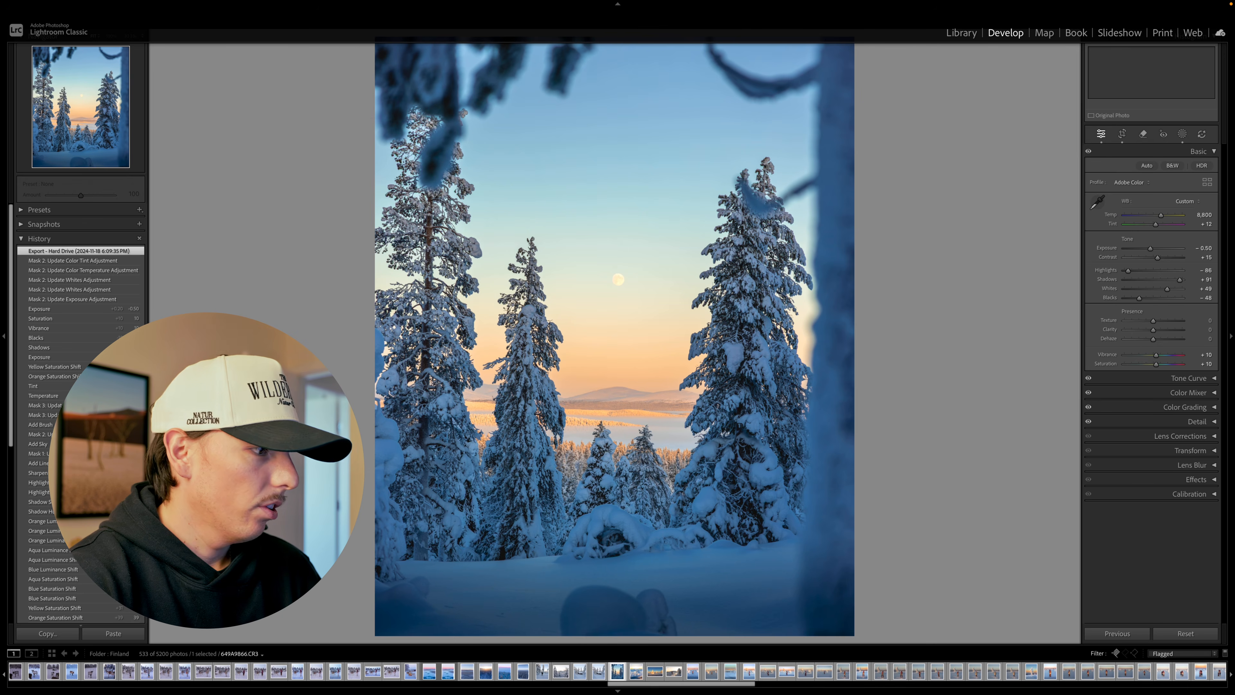
pyautogui.click(1179, 632)
pyautogui.press('r')
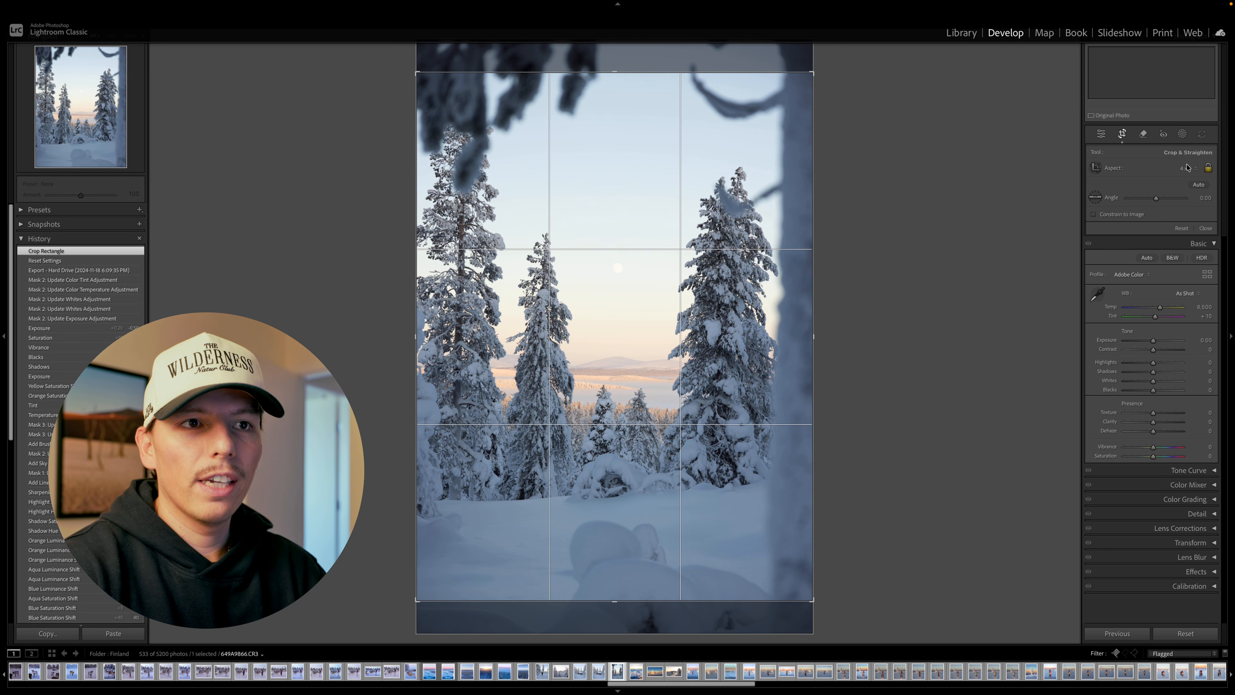
pyautogui.click(1124, 140)
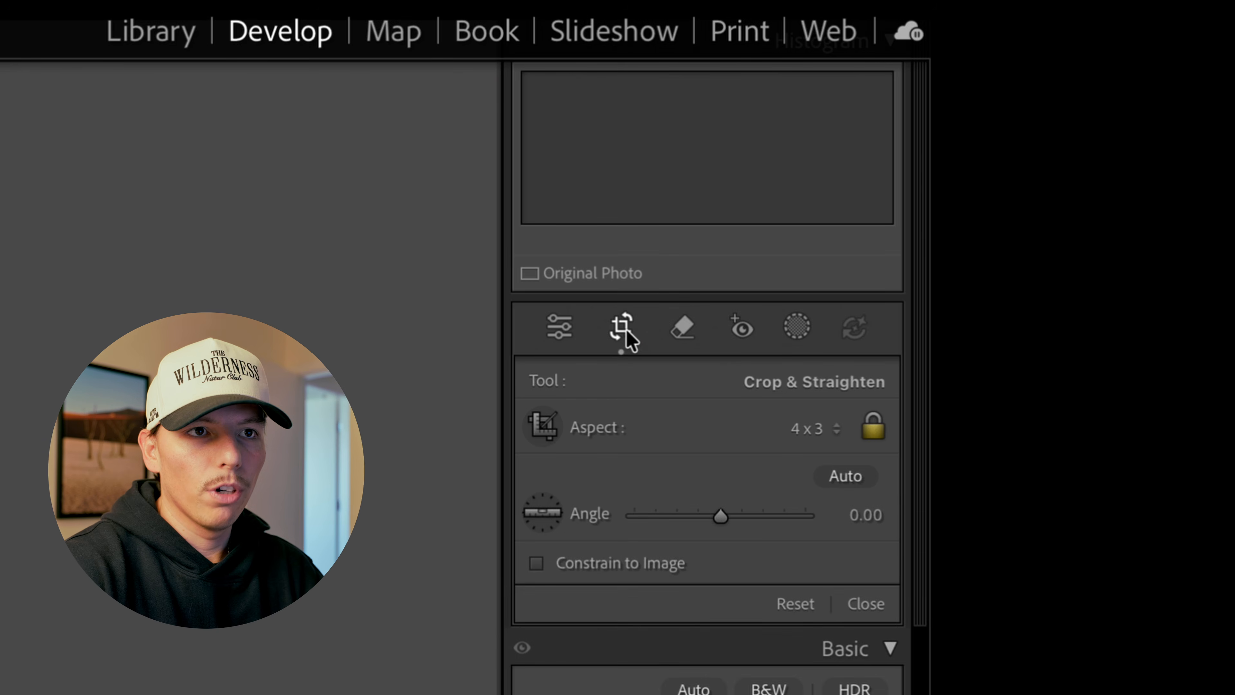
pyautogui.click(833, 435)
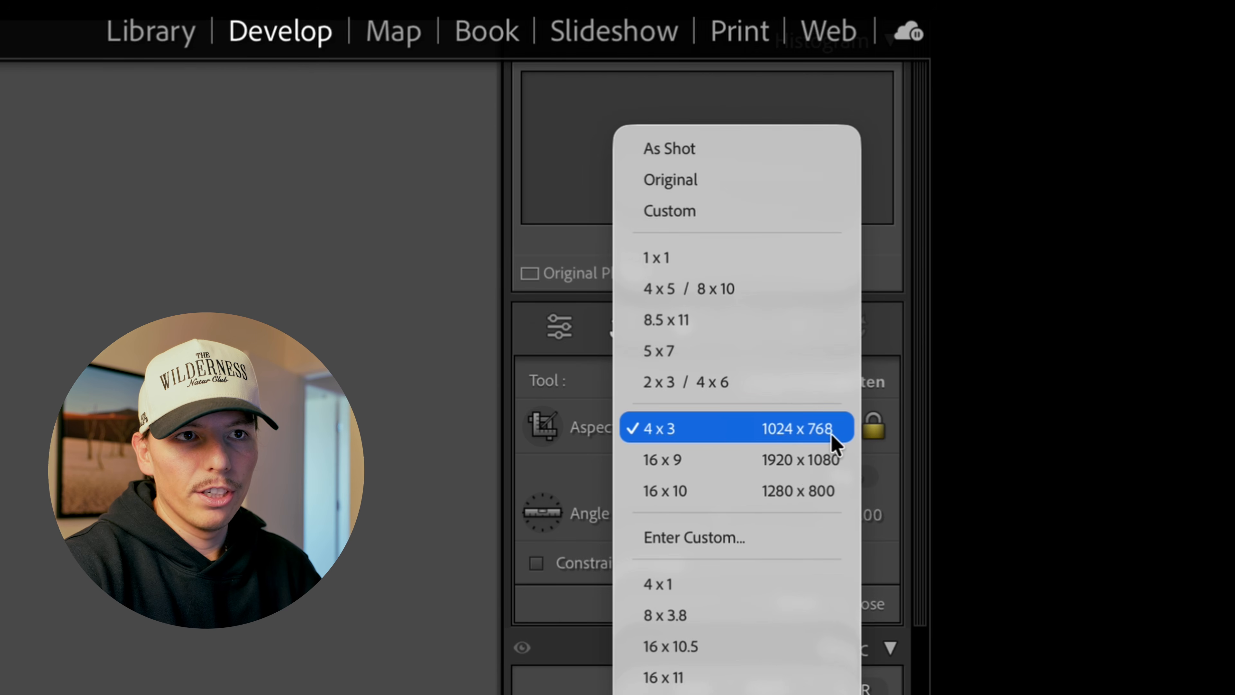
pyautogui.click(725, 430)
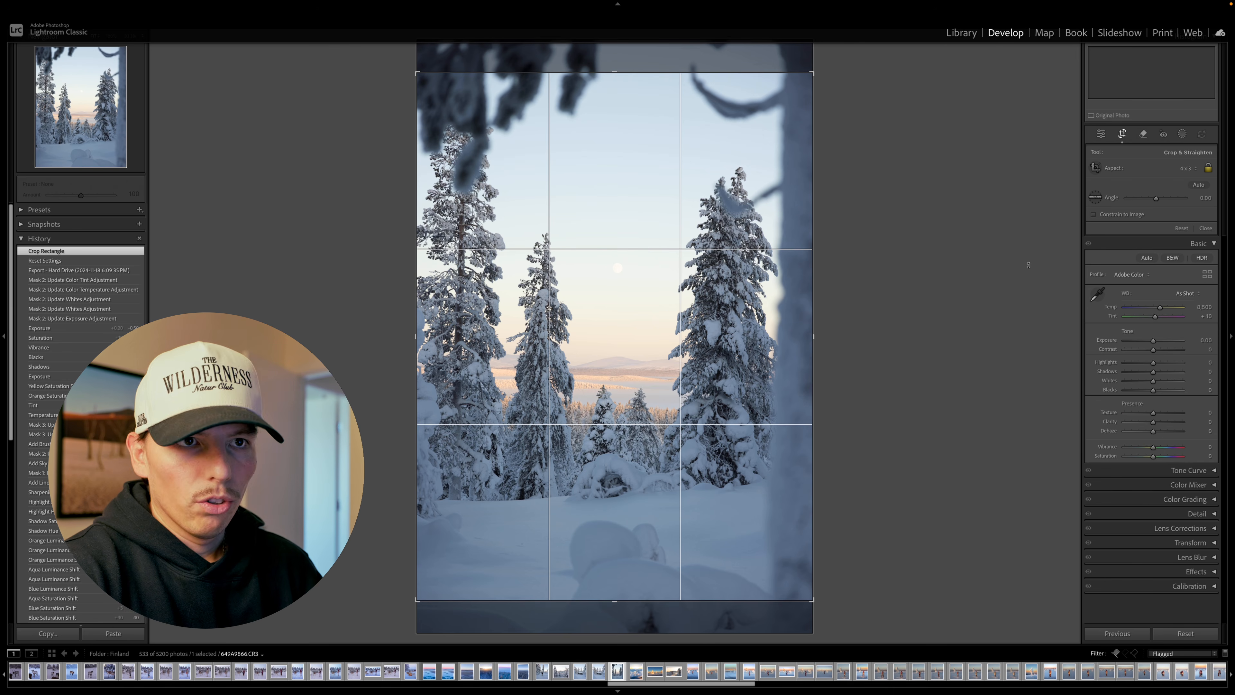
# Reposition the crop frame over the trees, straighten the photo to an angle of about -1.4, and apply the crop.
pyautogui.moveTo(656, 304)
pyautogui.mouseDown()
pyautogui.moveTo(655, 322)
pyautogui.moveTo(654, 312)
pyautogui.mouseUp()
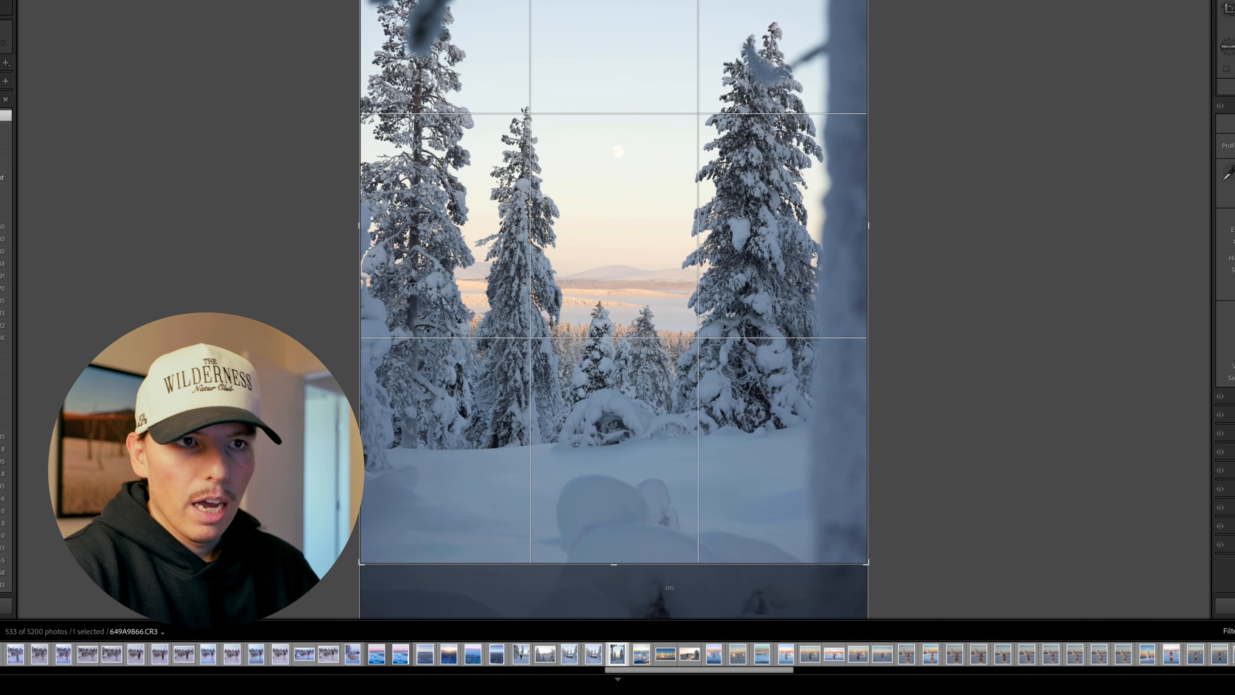
pyautogui.moveTo(670, 590); pyautogui.dragTo(682, 577)
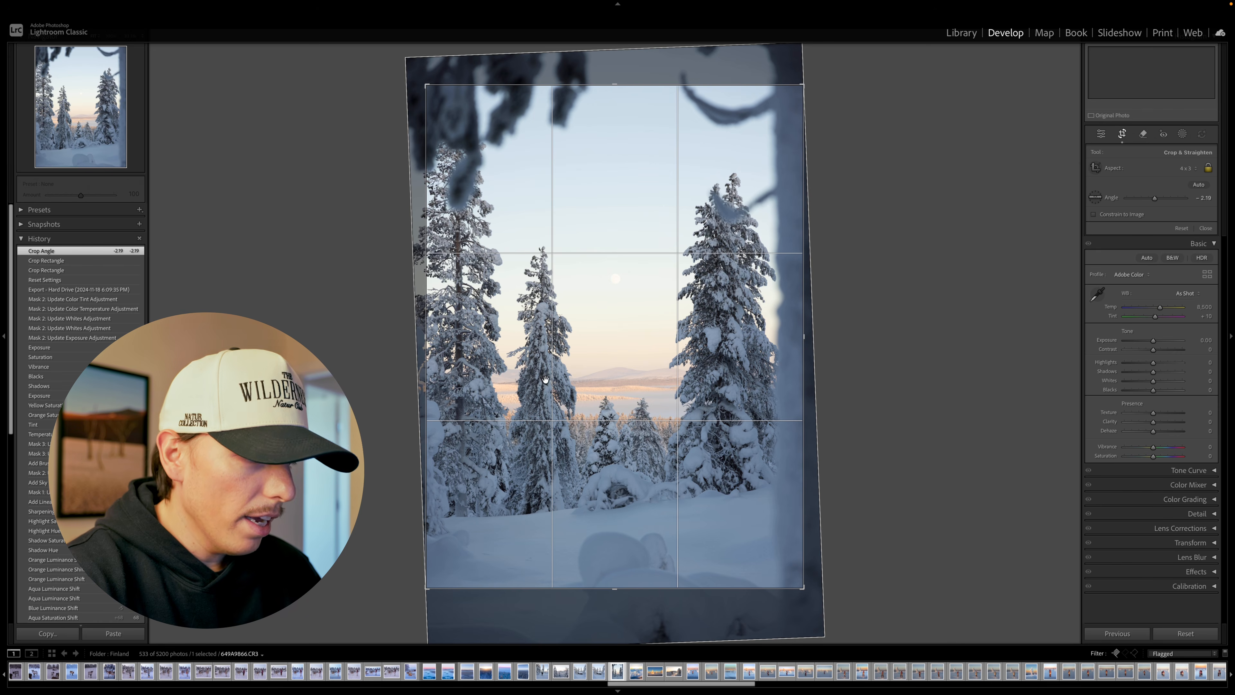
pyautogui.moveTo(603, 607); pyautogui.dragTo(602, 605)
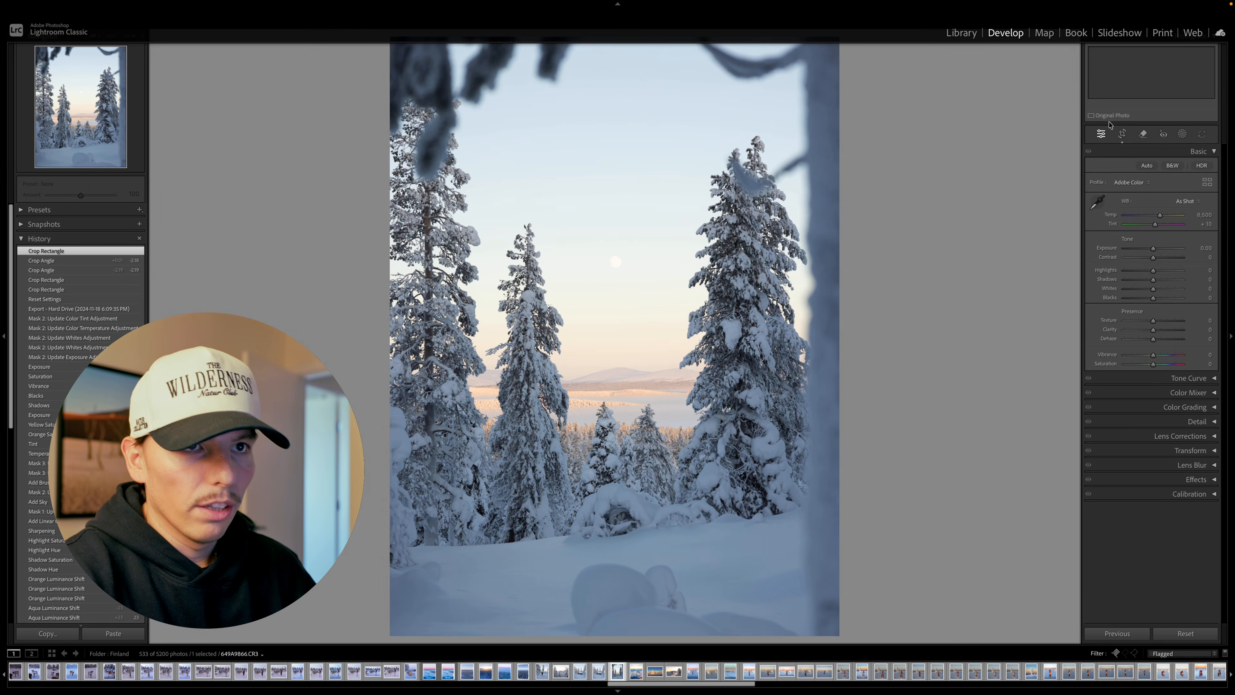
pyautogui.click(1122, 132)
pyautogui.moveTo(654, 620); pyautogui.dragTo(649, 621)
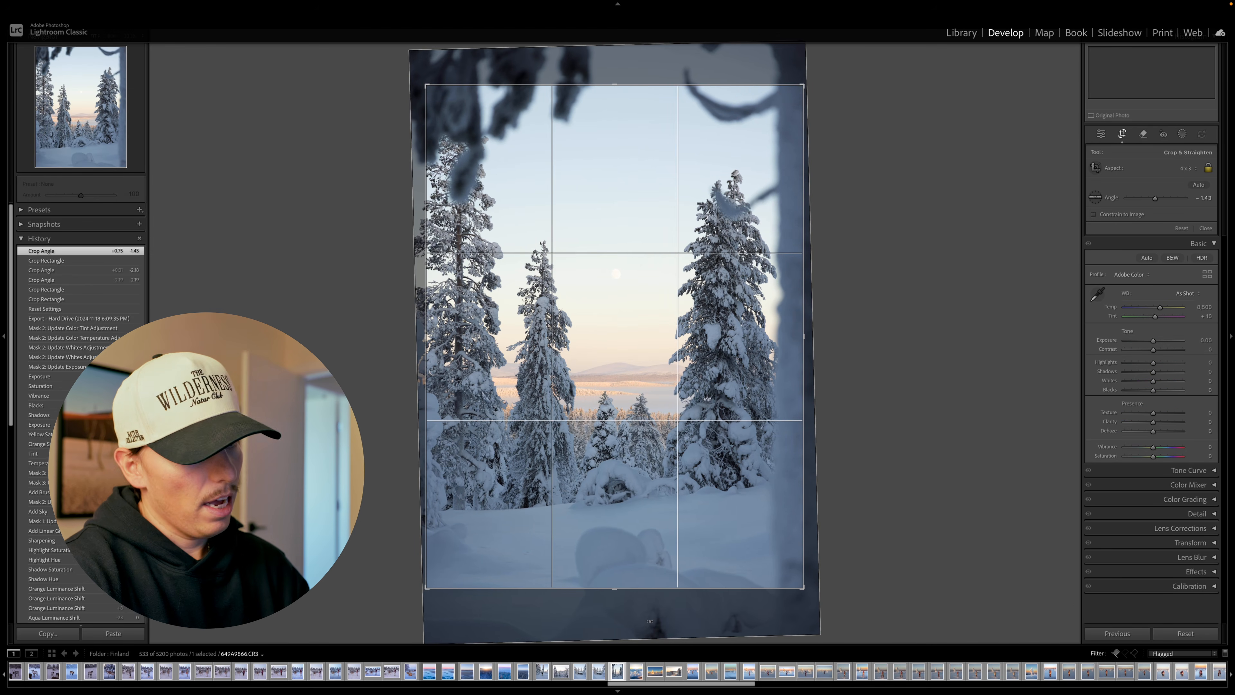
pyautogui.press('Return')
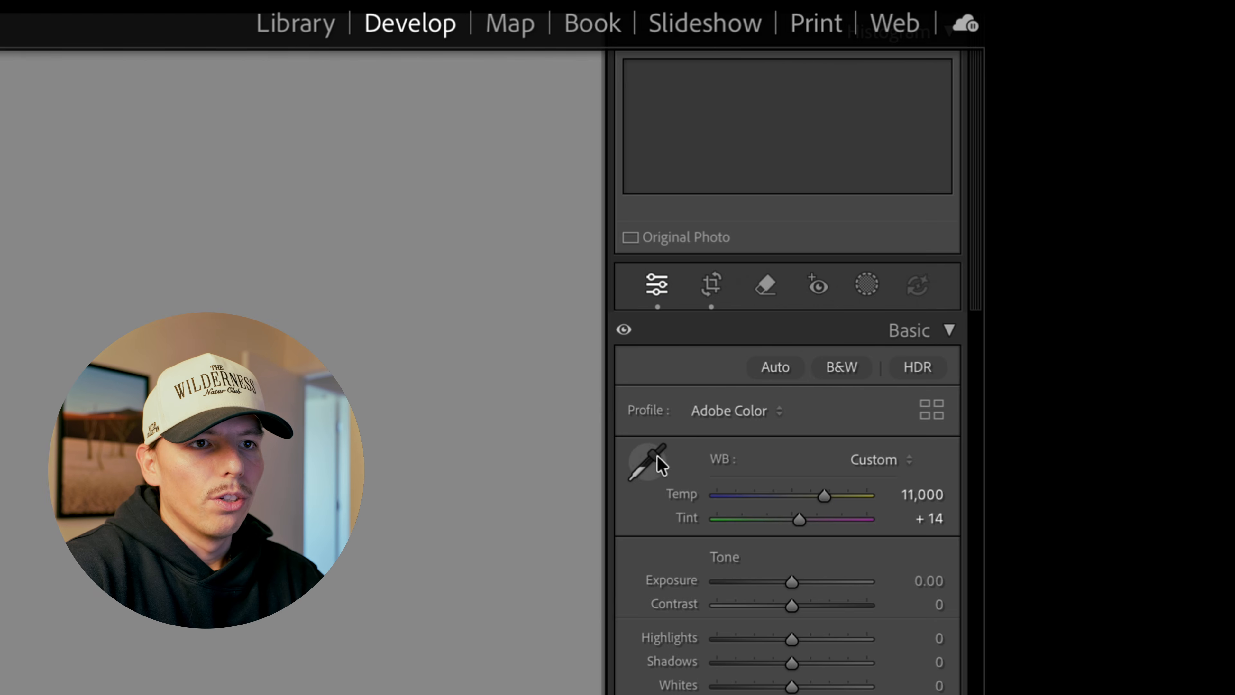
# Sample a neutral near the snowy tree beside the blurred trunk and warm the white balance temperature to 14,250.
pyautogui.click(648, 461)
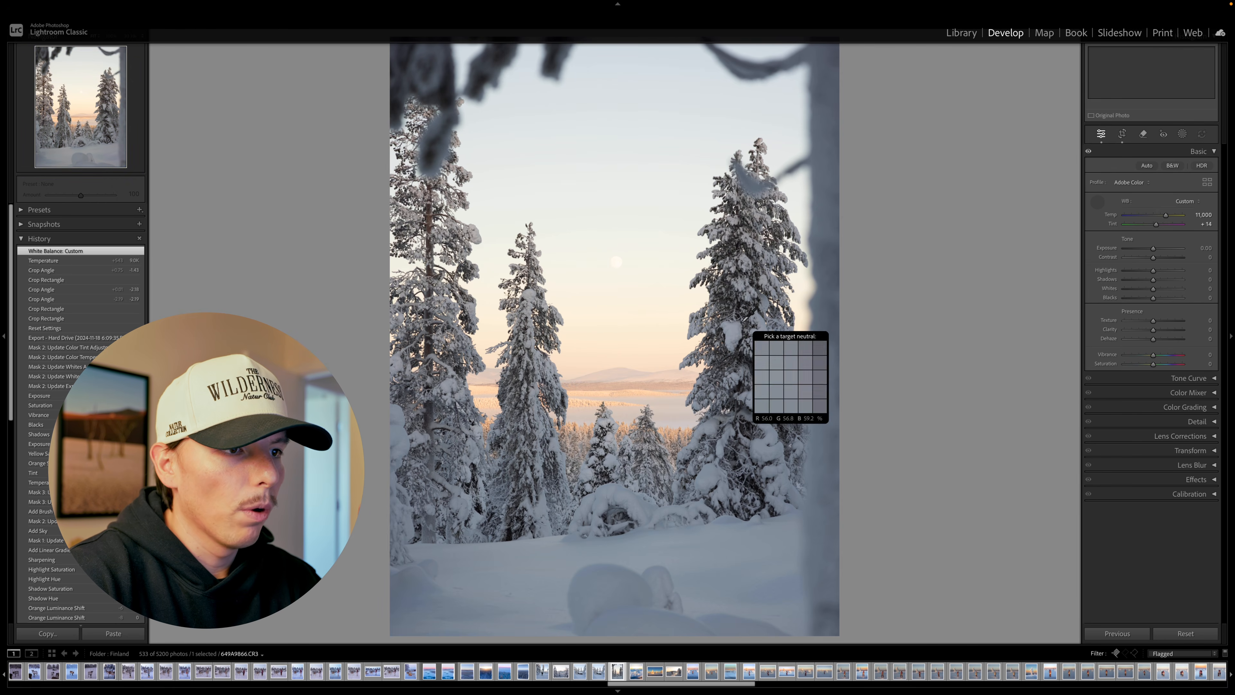
pyautogui.click(788, 371)
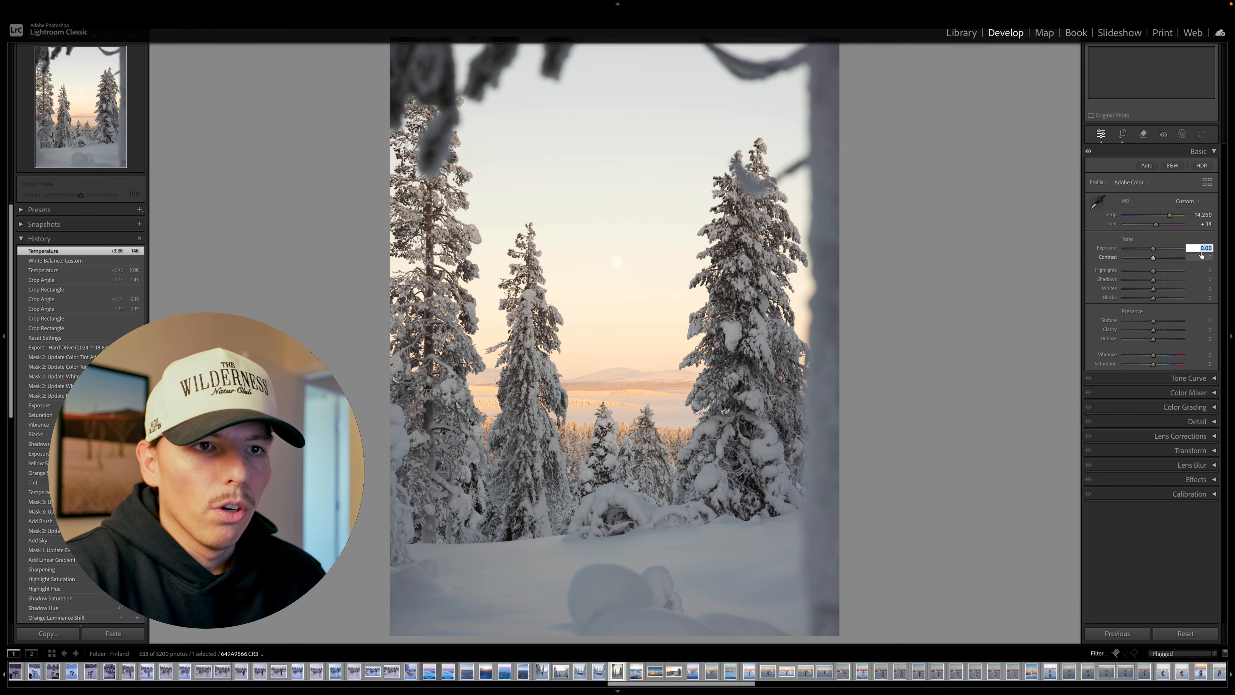
pyautogui.moveTo(1153, 248); pyautogui.dragTo(1158, 251)
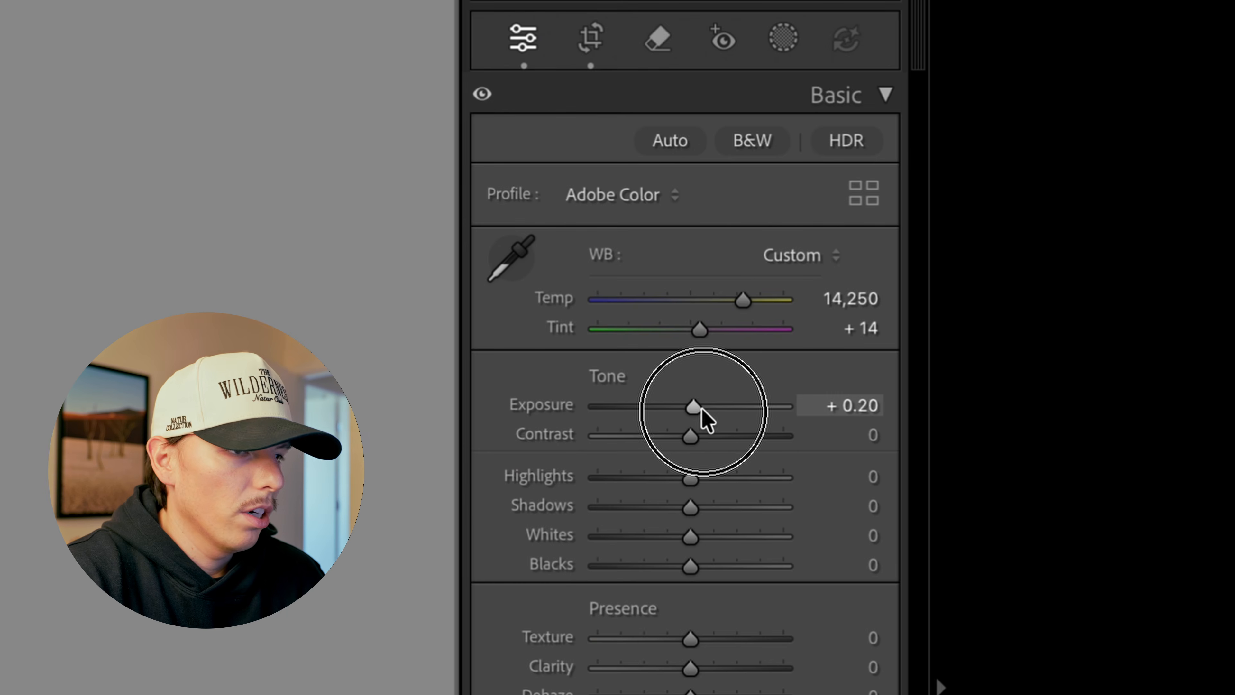
pyautogui.moveTo(702, 408); pyautogui.dragTo(698, 410)
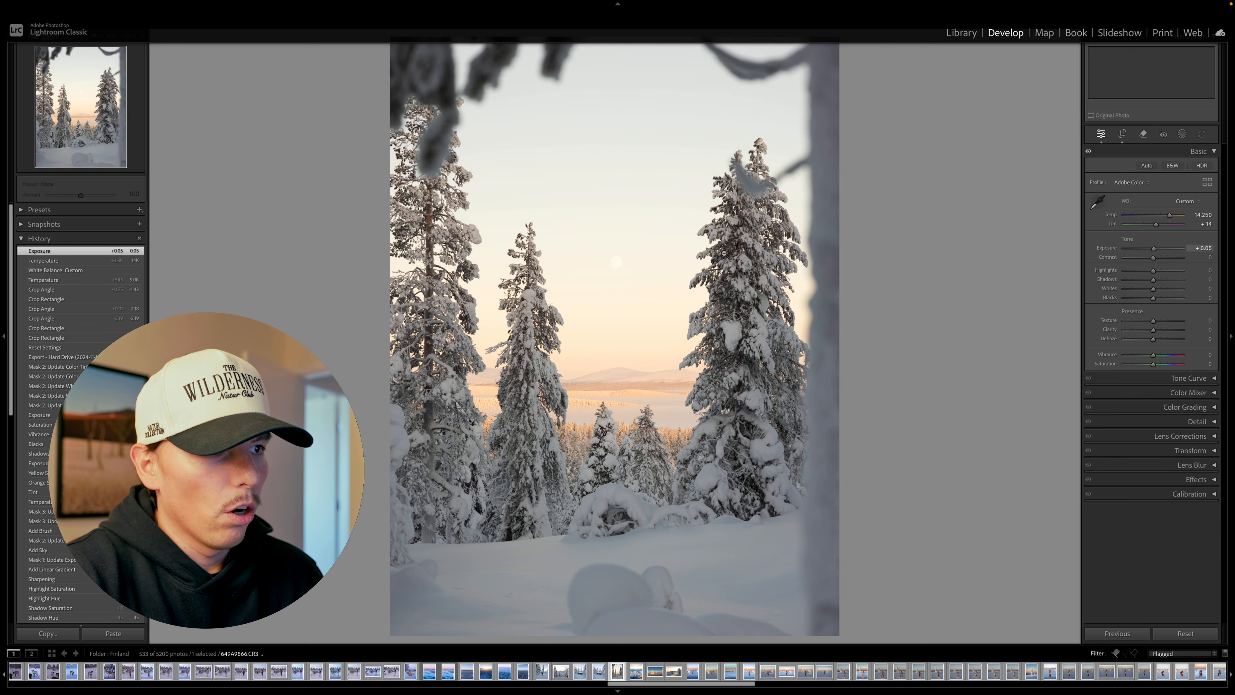
pyautogui.doubleClick(1155, 249)
# Raise the photo's contrast to +20.
pyautogui.click(1202, 256)
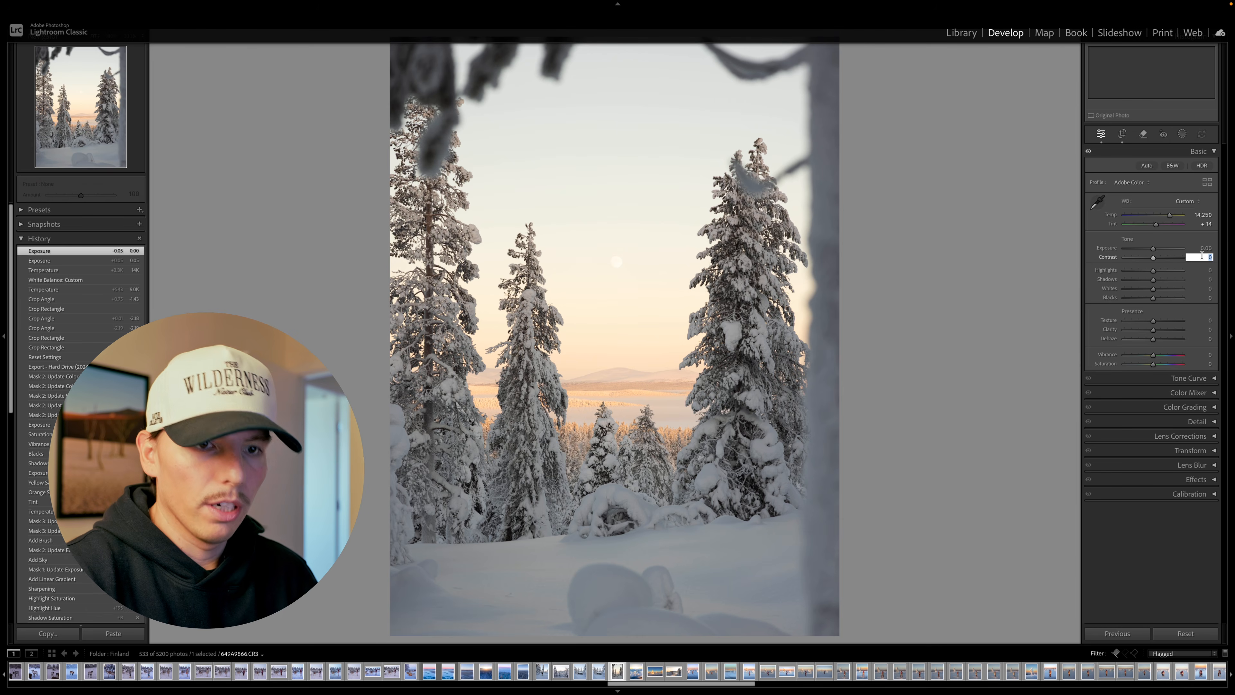
pyautogui.write('15')
pyautogui.press('Return')
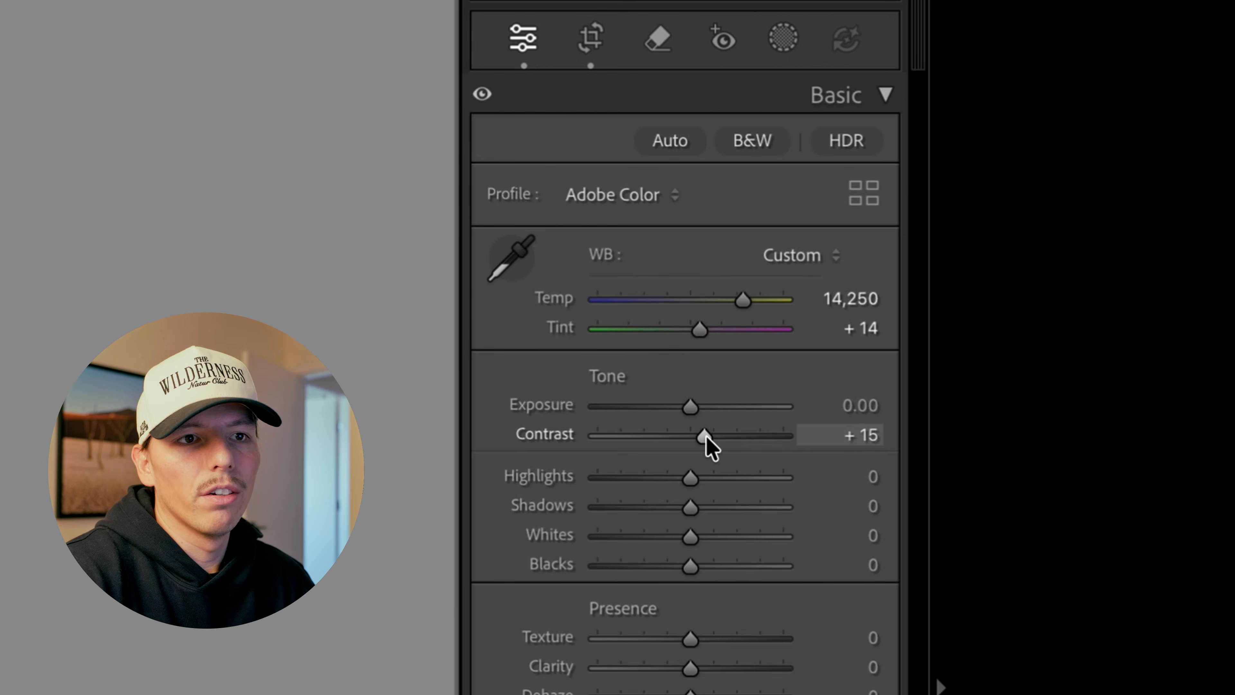
pyautogui.moveTo(707, 437); pyautogui.dragTo(712, 436)
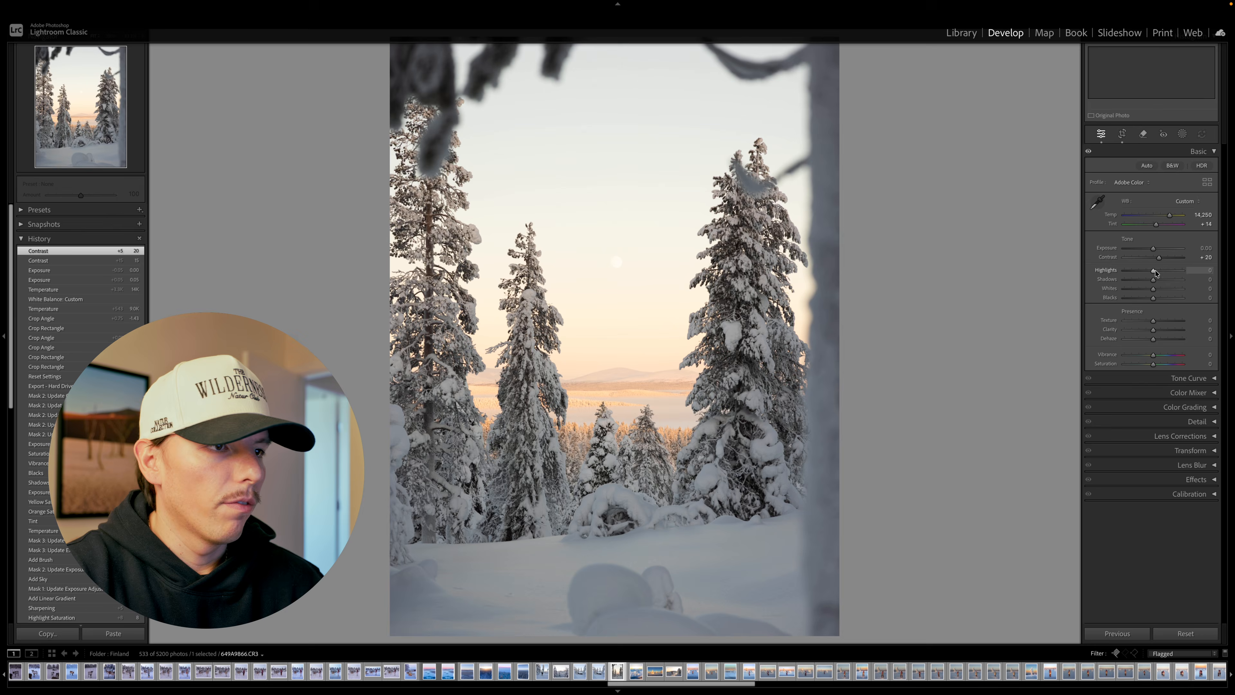
# Lower the highlights to -100 and raise the shadows to +46.
pyautogui.moveTo(1157, 273); pyautogui.dragTo(1064, 290)
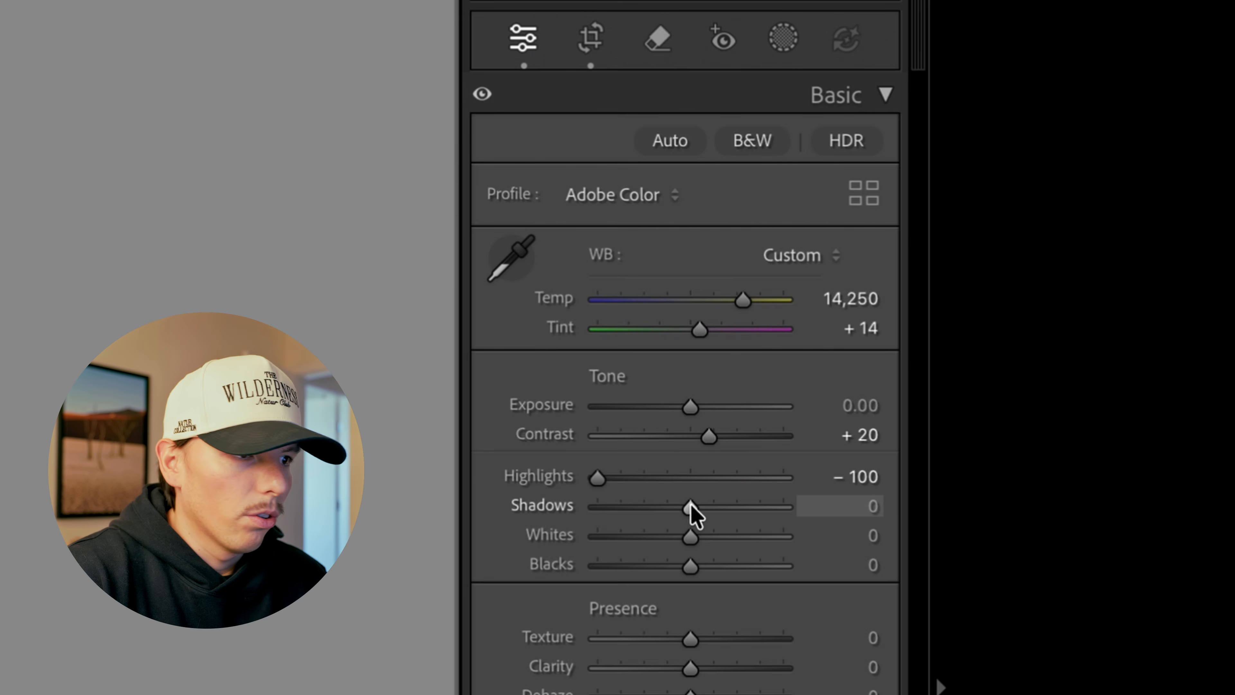
pyautogui.moveTo(1154, 279); pyautogui.dragTo(1156, 279)
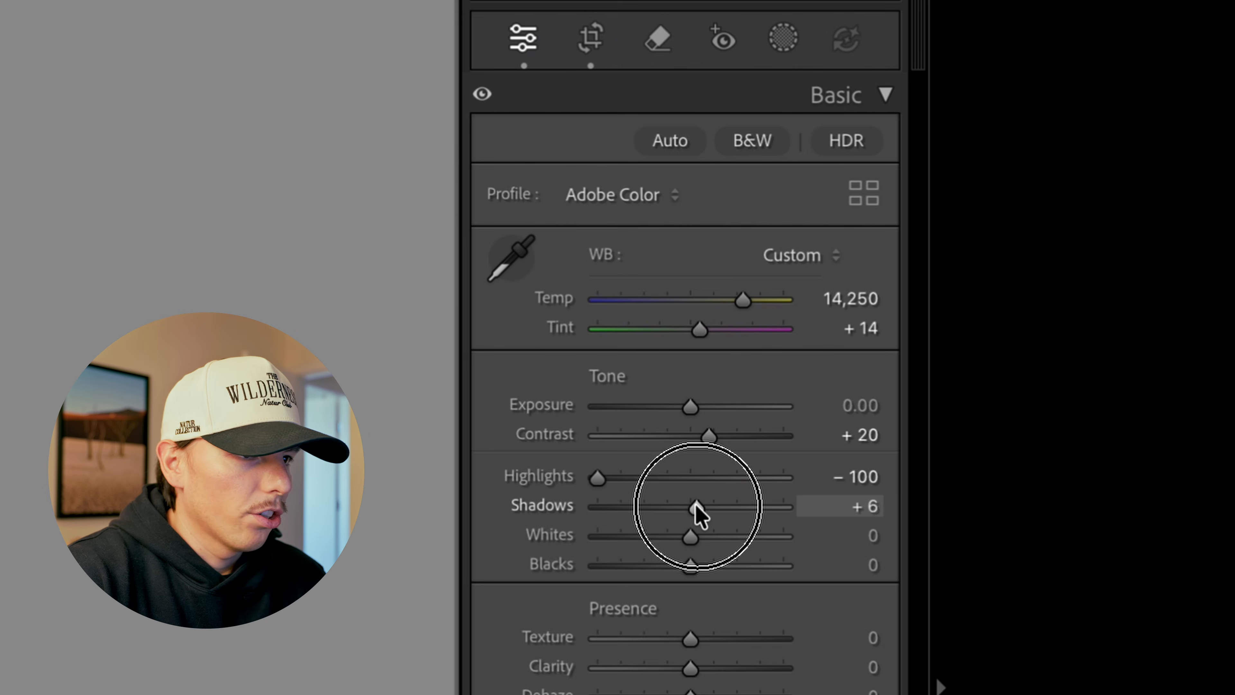
pyautogui.moveTo(696, 506); pyautogui.dragTo(737, 508)
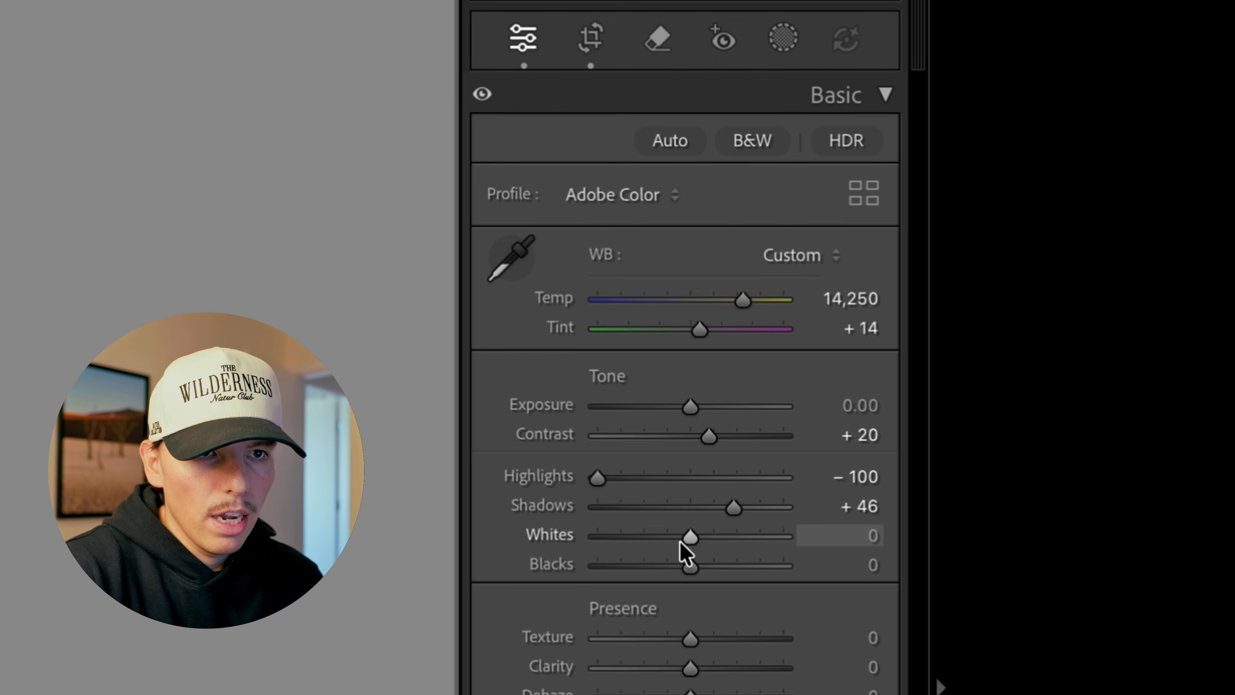
# Lower the whites to -54 and the blacks to -54.
pyautogui.moveTo(683, 540); pyautogui.dragTo(642, 543)
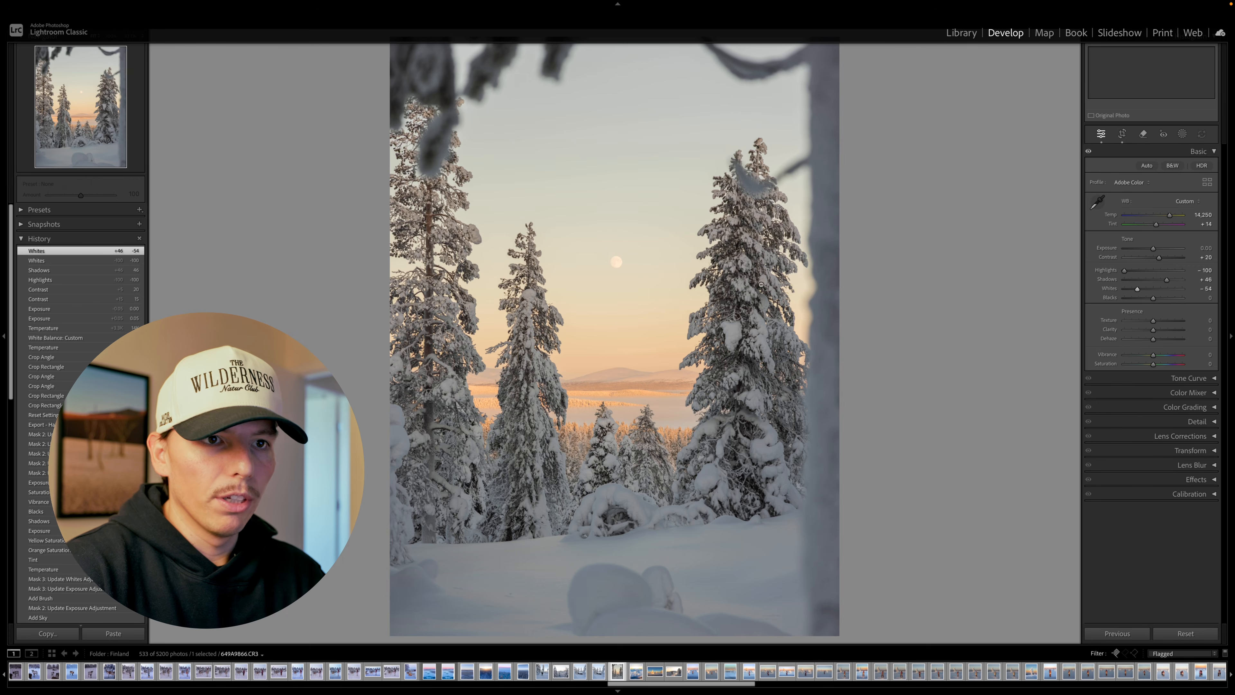
pyautogui.moveTo(1155, 299); pyautogui.dragTo(1149, 300)
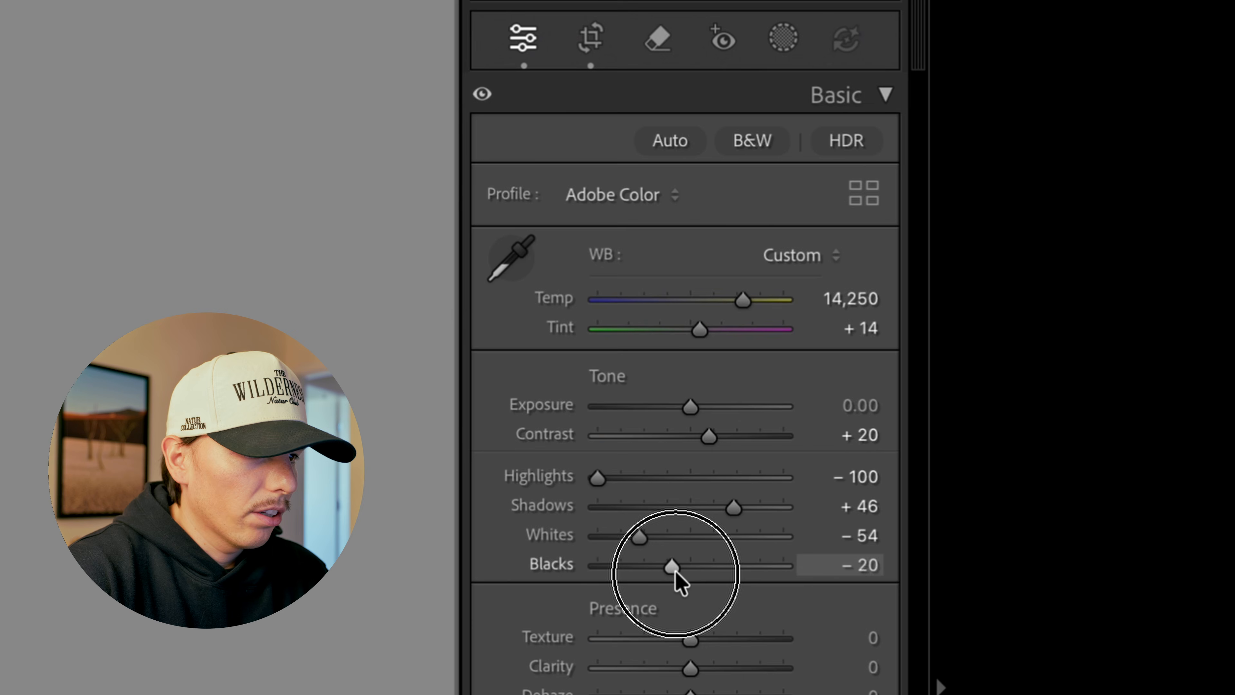
pyautogui.moveTo(675, 572); pyautogui.dragTo(646, 596)
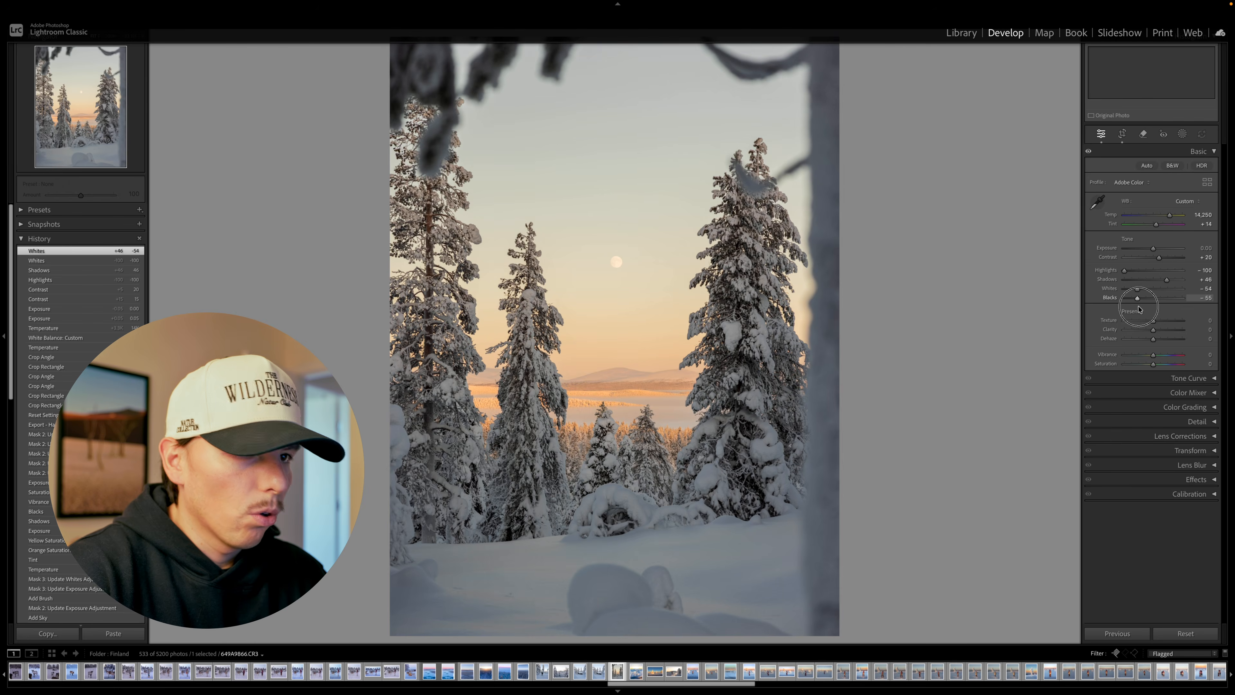
pyautogui.moveTo(1139, 308); pyautogui.dragTo(1139, 312)
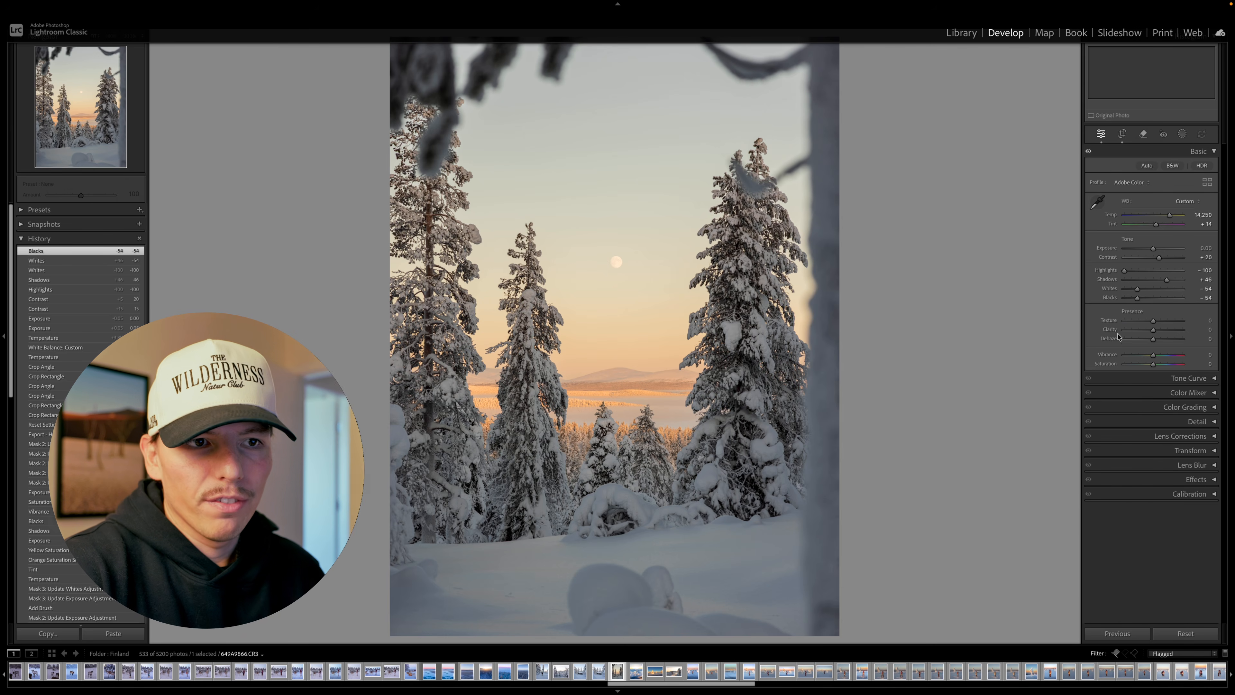
# Add five evenly spread anchor points to the straight point curve, including ones at 33/33, 126/126 and 222/222.
pyautogui.click(1214, 152)
pyautogui.click(1215, 167)
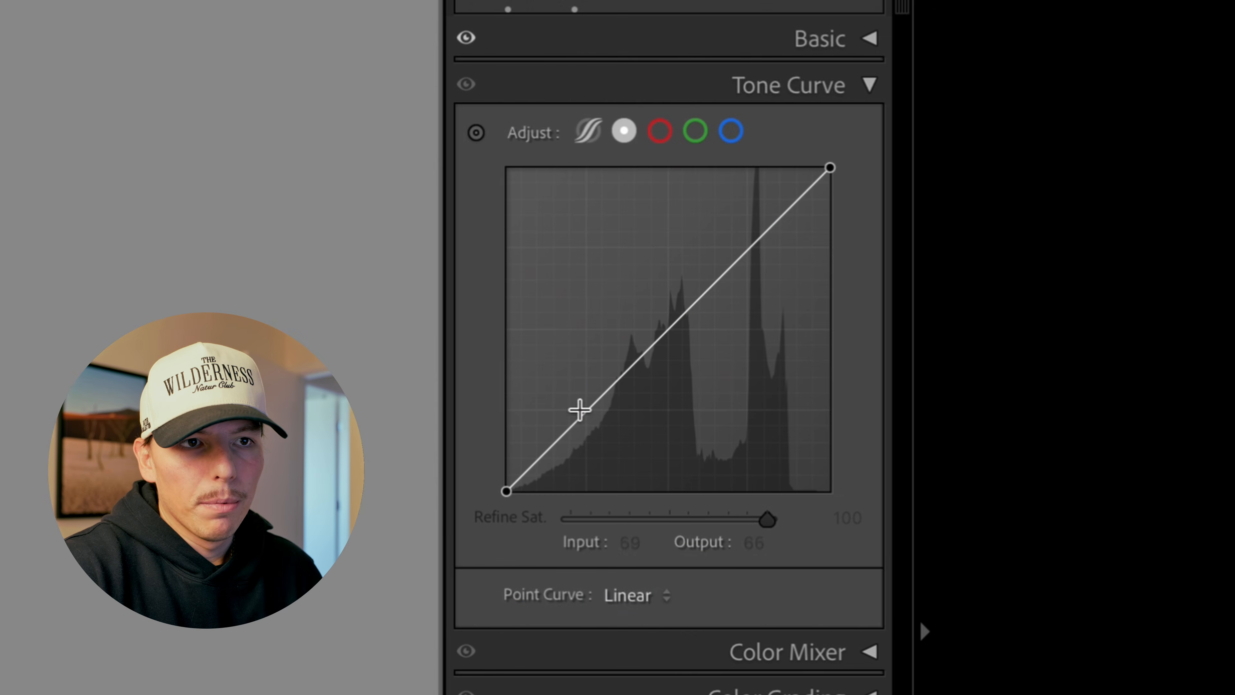
pyautogui.click(1126, 267)
pyautogui.click(667, 331)
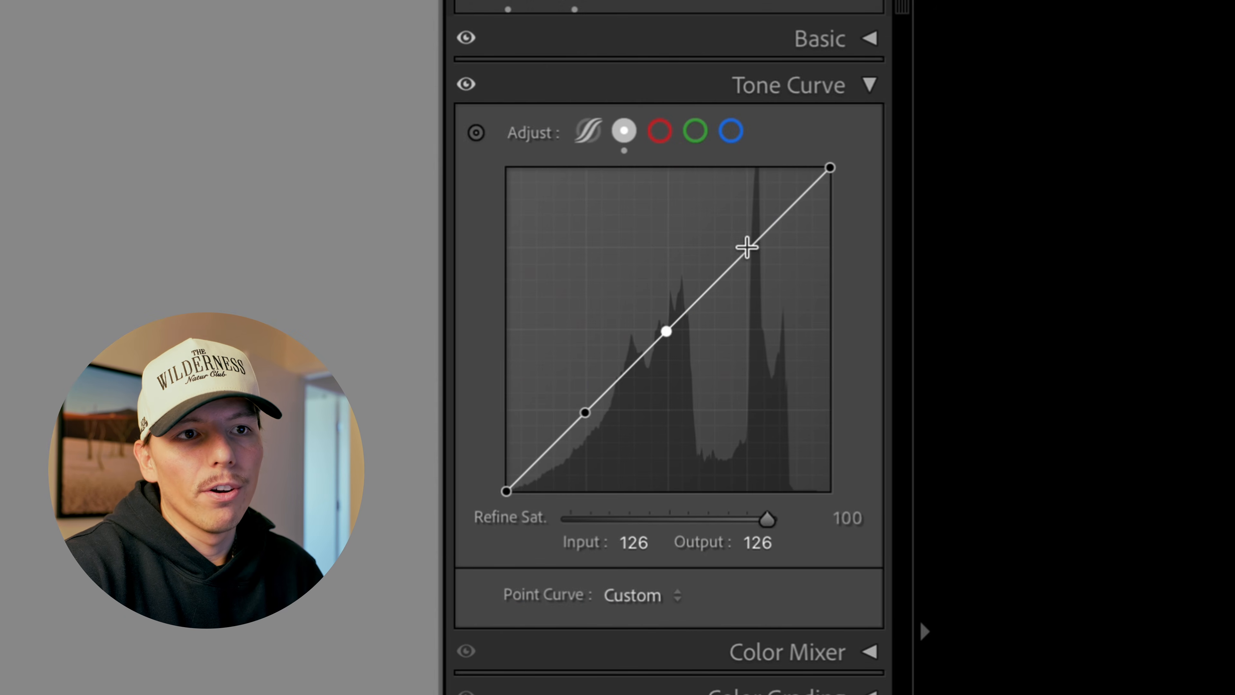
pyautogui.click(747, 250)
pyautogui.click(789, 207)
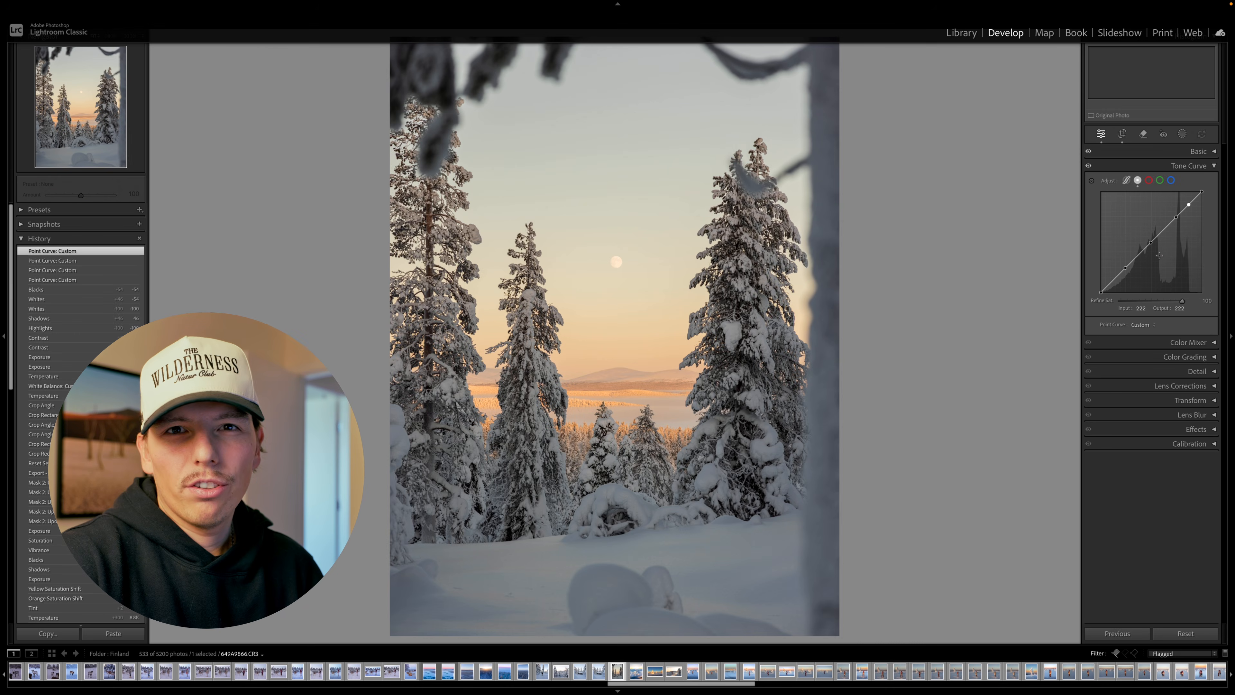
pyautogui.click(1113, 280)
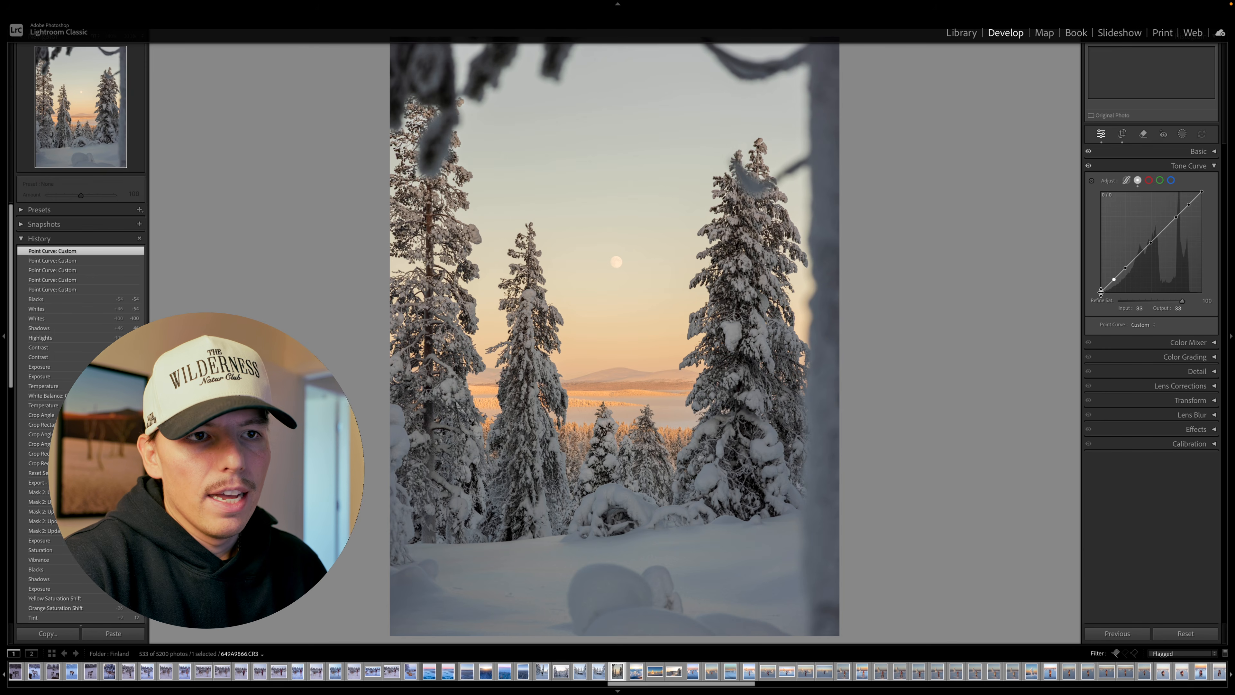
# Raise the black end point of the tone curve to fade the darkest tones and set the lowest anchor at 33/33.
pyautogui.moveTo(1102, 292); pyautogui.dragTo(1100, 286)
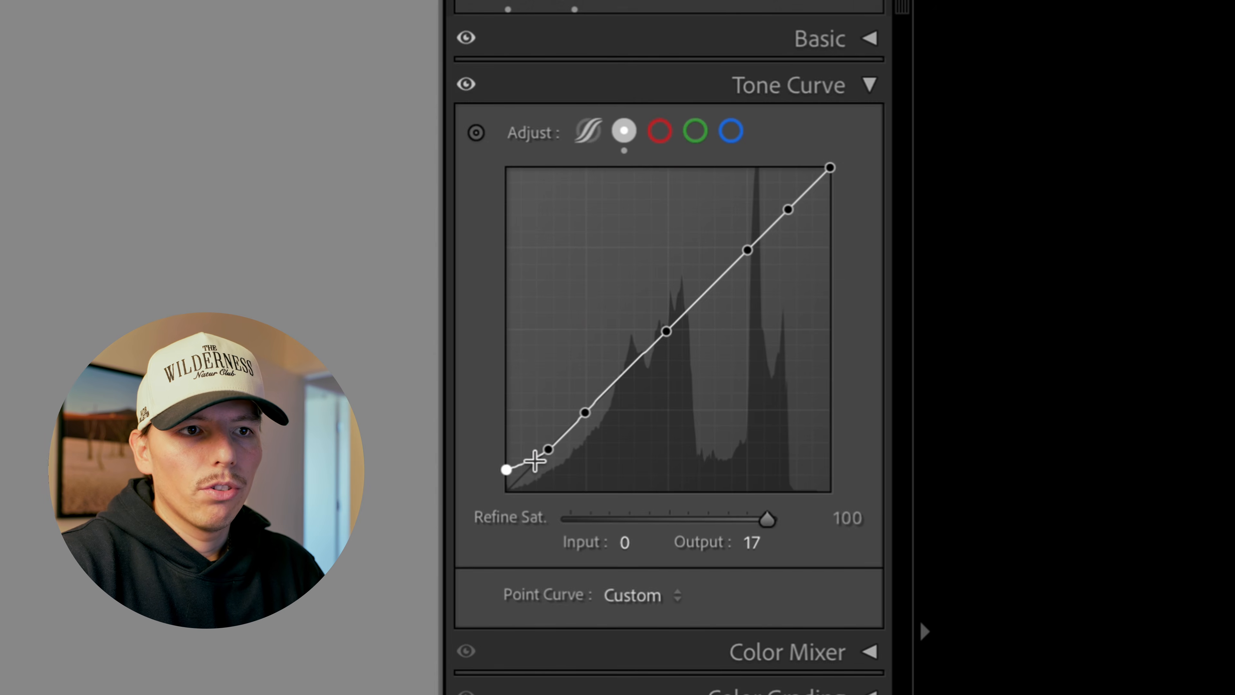
pyautogui.moveTo(507, 470); pyautogui.dragTo(544, 437)
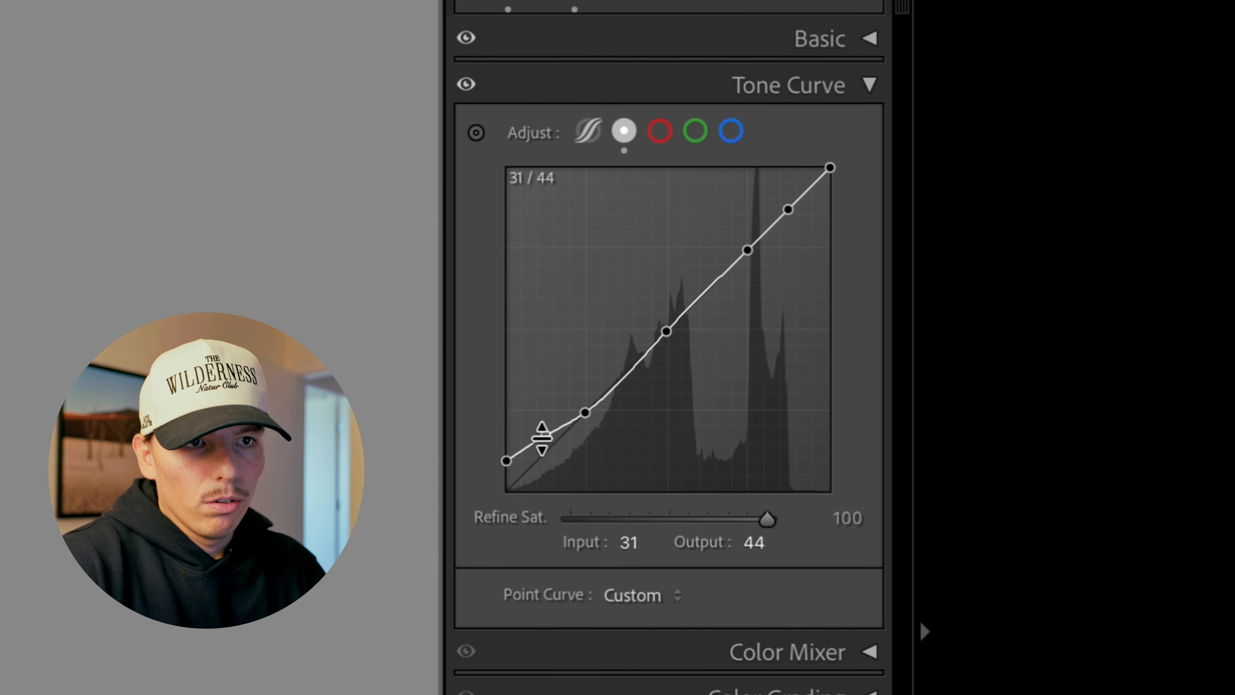
pyautogui.doubleClick(545, 435)
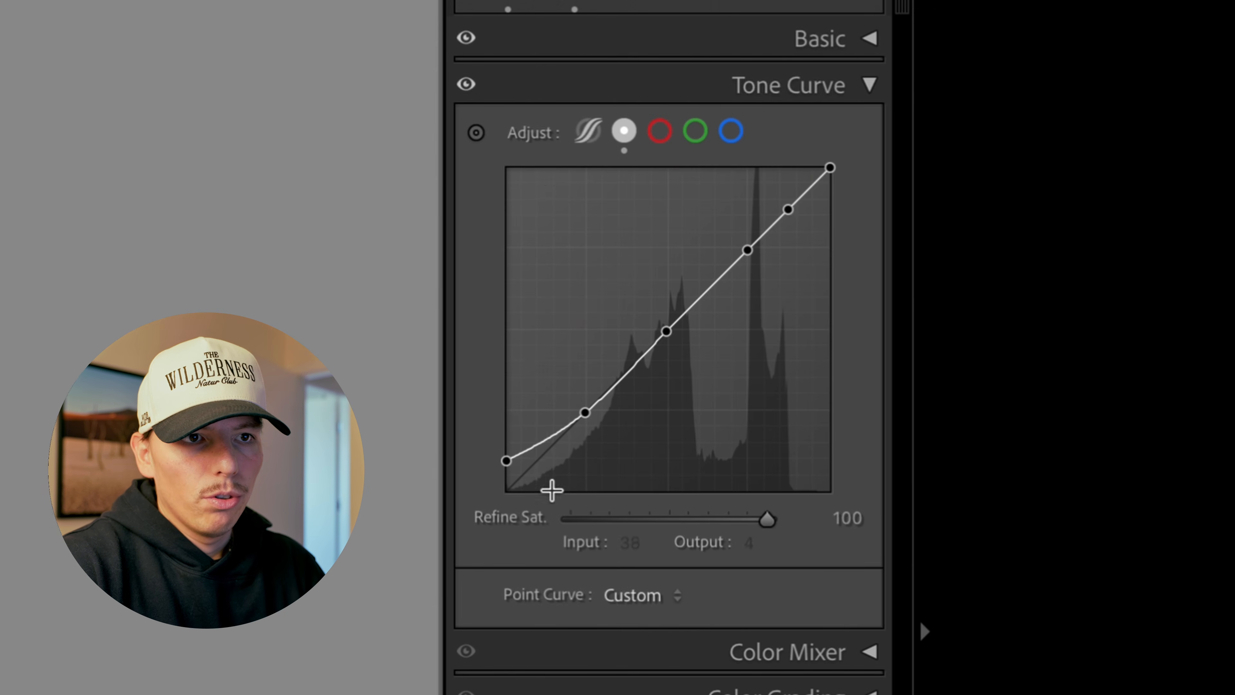
pyautogui.moveTo(545, 441); pyautogui.dragTo(546, 453)
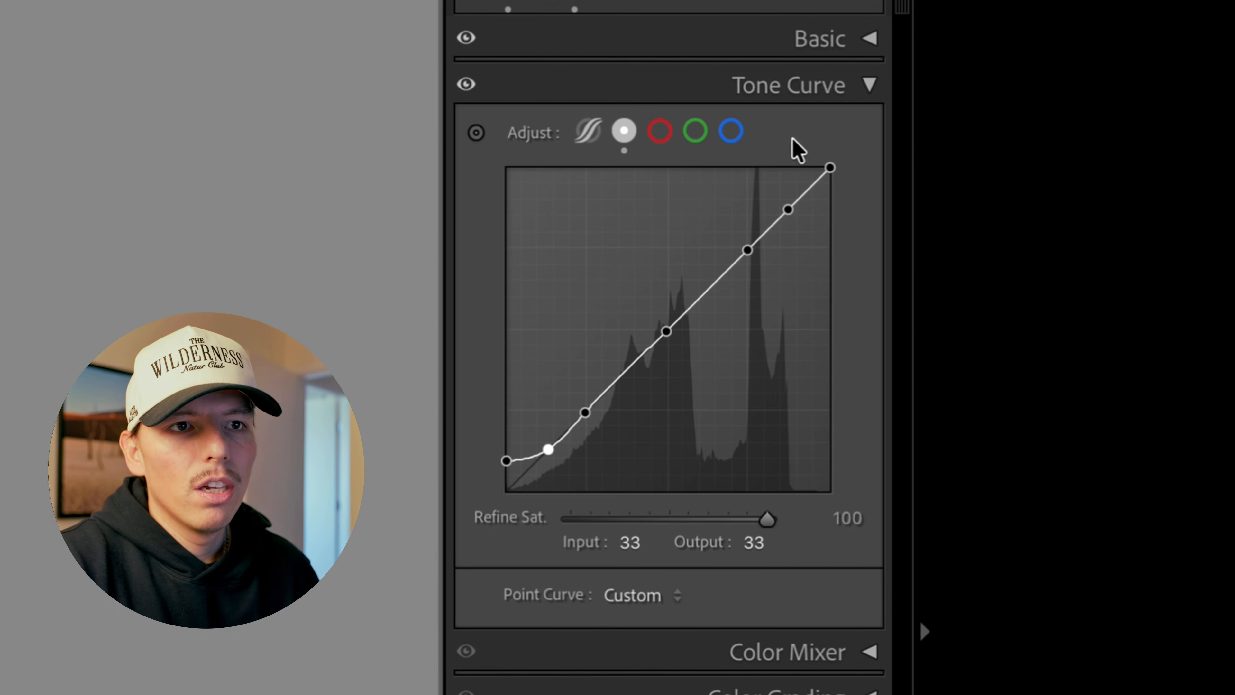
# Lower the white end point of the tone curve to fade the brightest tones, undoing the trial move of the midpoint anchor.
pyautogui.moveTo(829, 172); pyautogui.dragTo(833, 194)
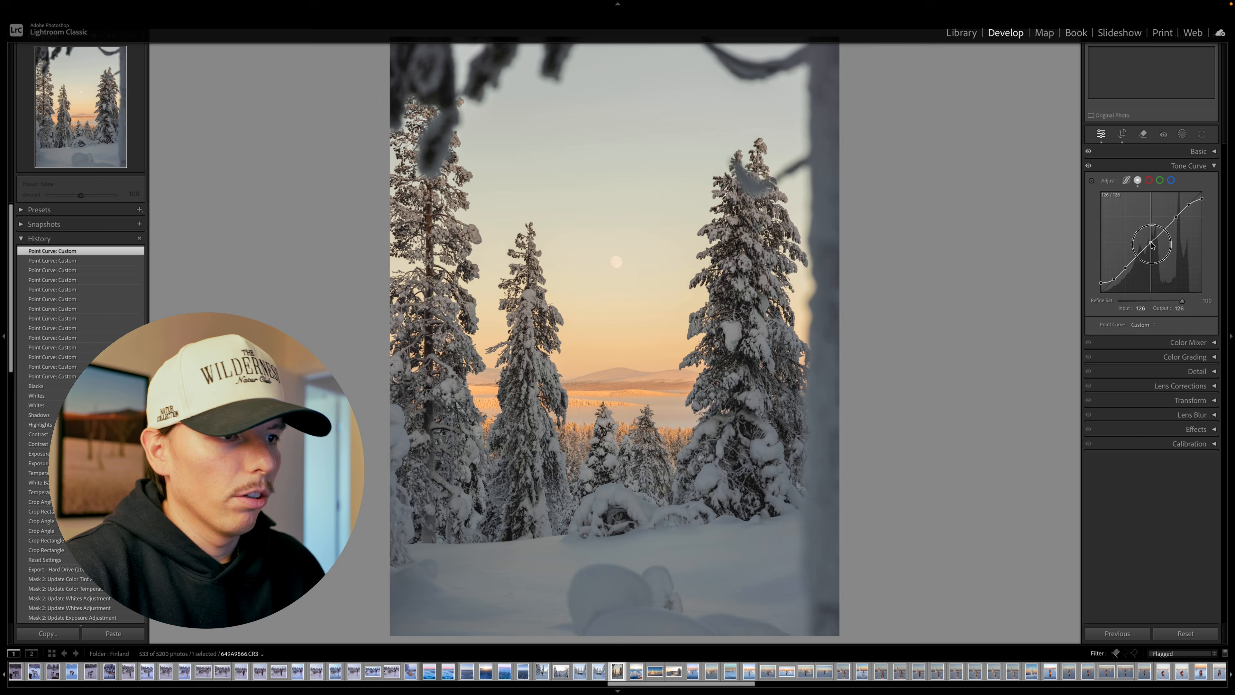
pyautogui.moveTo(1150, 249)
pyautogui.mouseDown()
pyautogui.moveTo(1162, 263)
pyautogui.moveTo(1143, 223)
pyautogui.moveTo(1149, 243)
pyautogui.mouseUp()
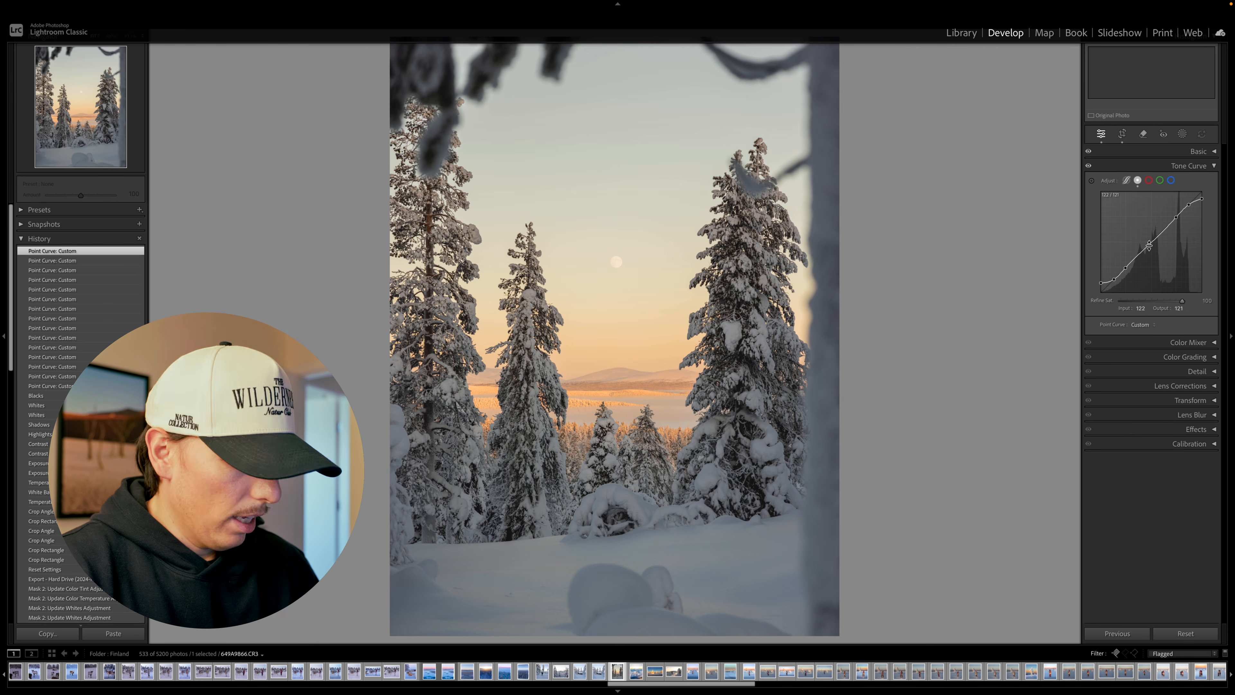
pyautogui.hotkey('ctrl', 'z')
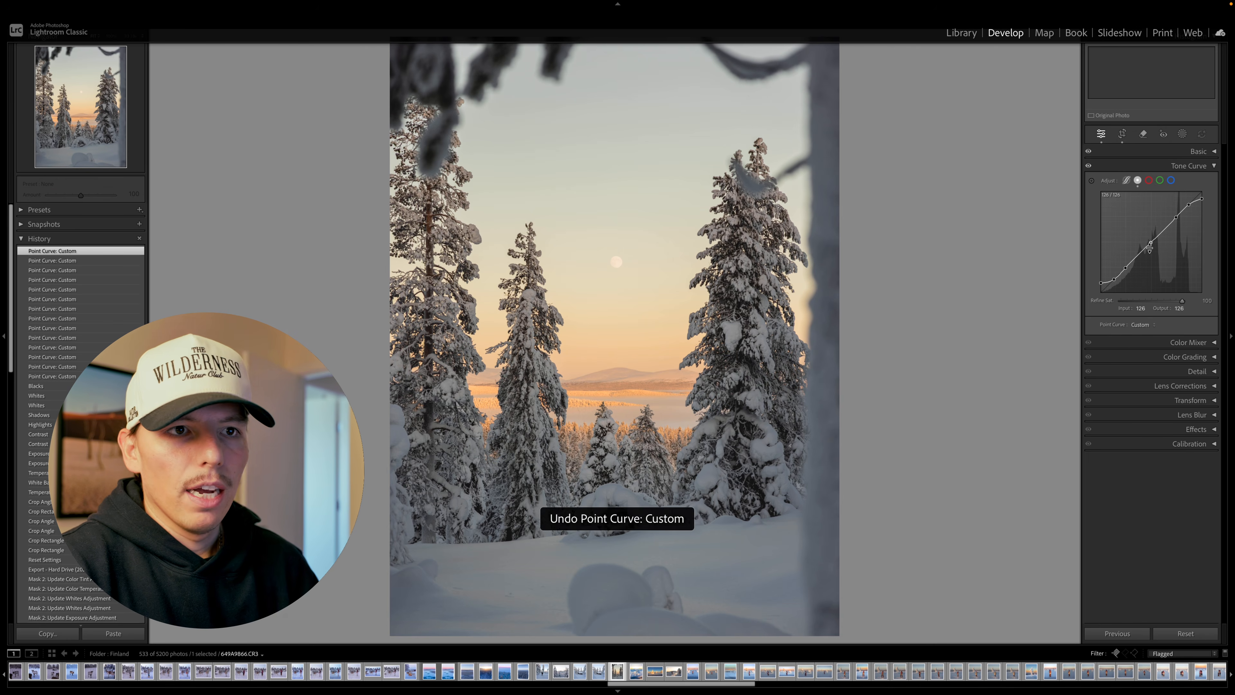
# Set the shadows hue to 45 in Color Grading.
pyautogui.click(1214, 166)
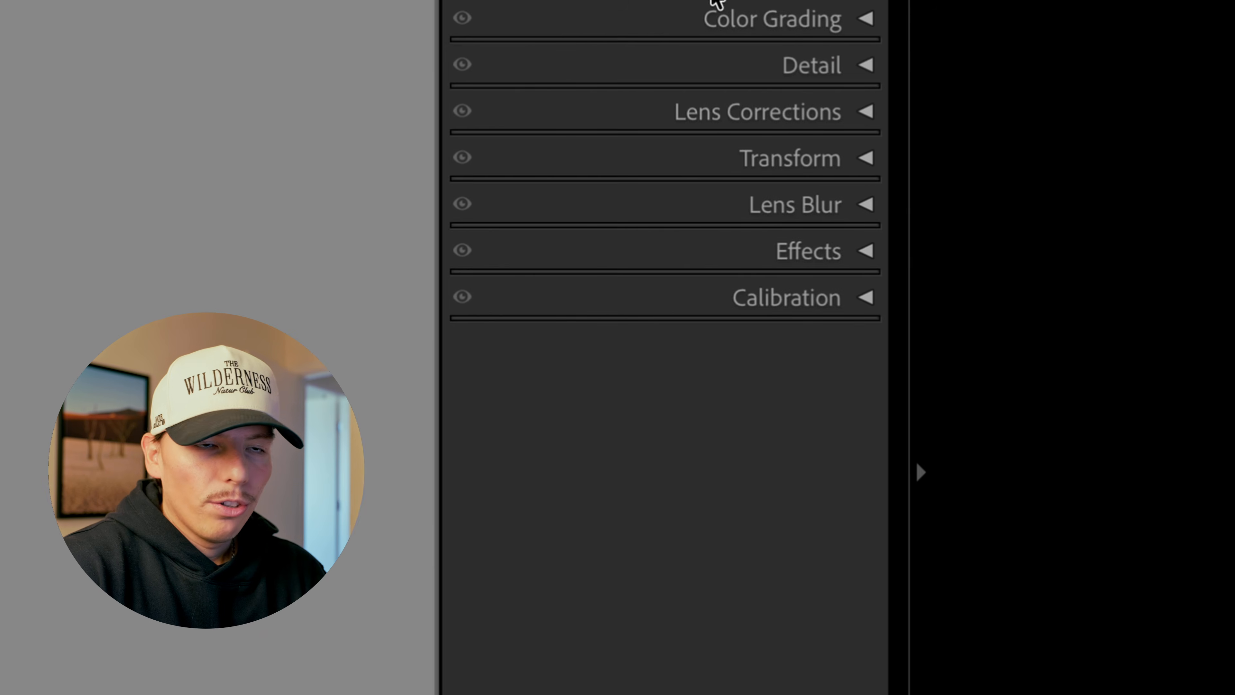
pyautogui.click(865, 19)
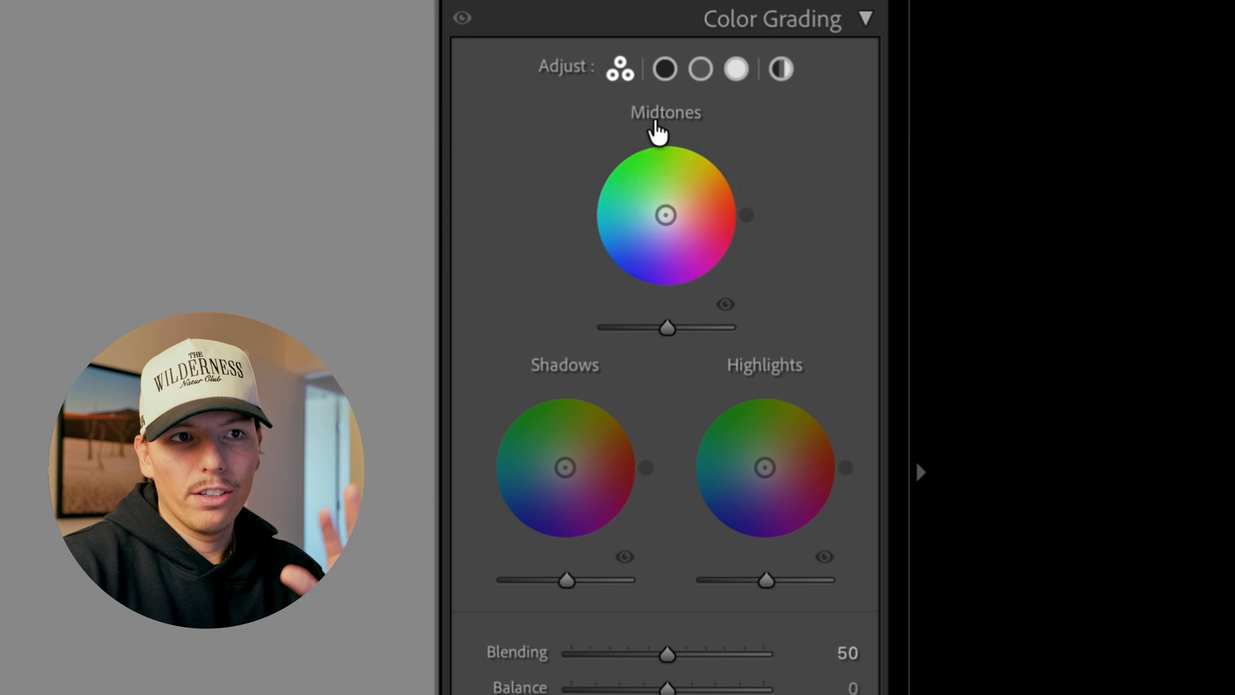
pyautogui.click(564, 364)
pyautogui.click(701, 70)
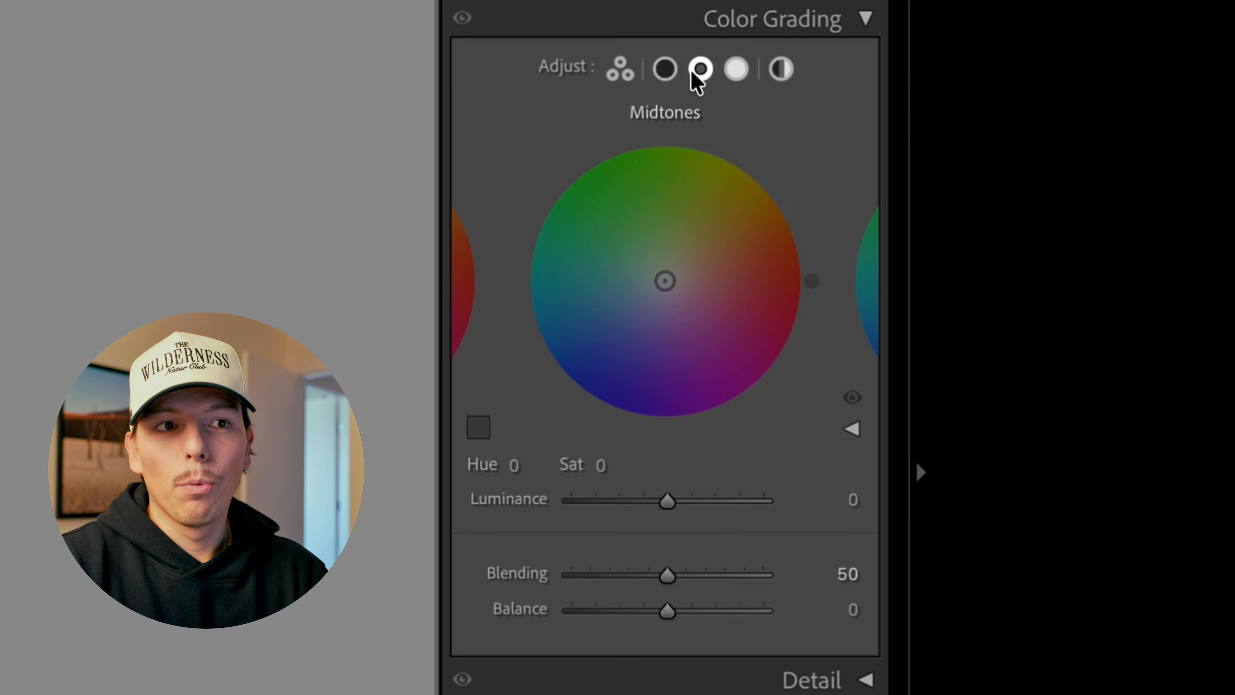
pyautogui.click(665, 69)
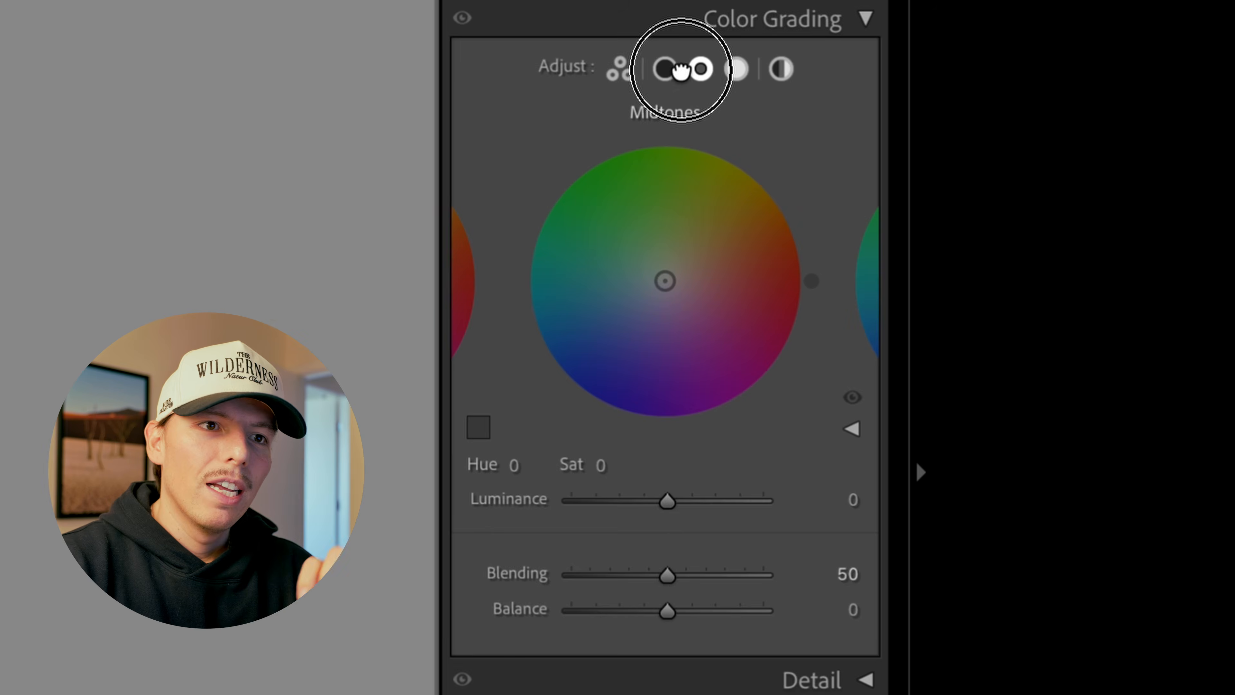
pyautogui.click(513, 466)
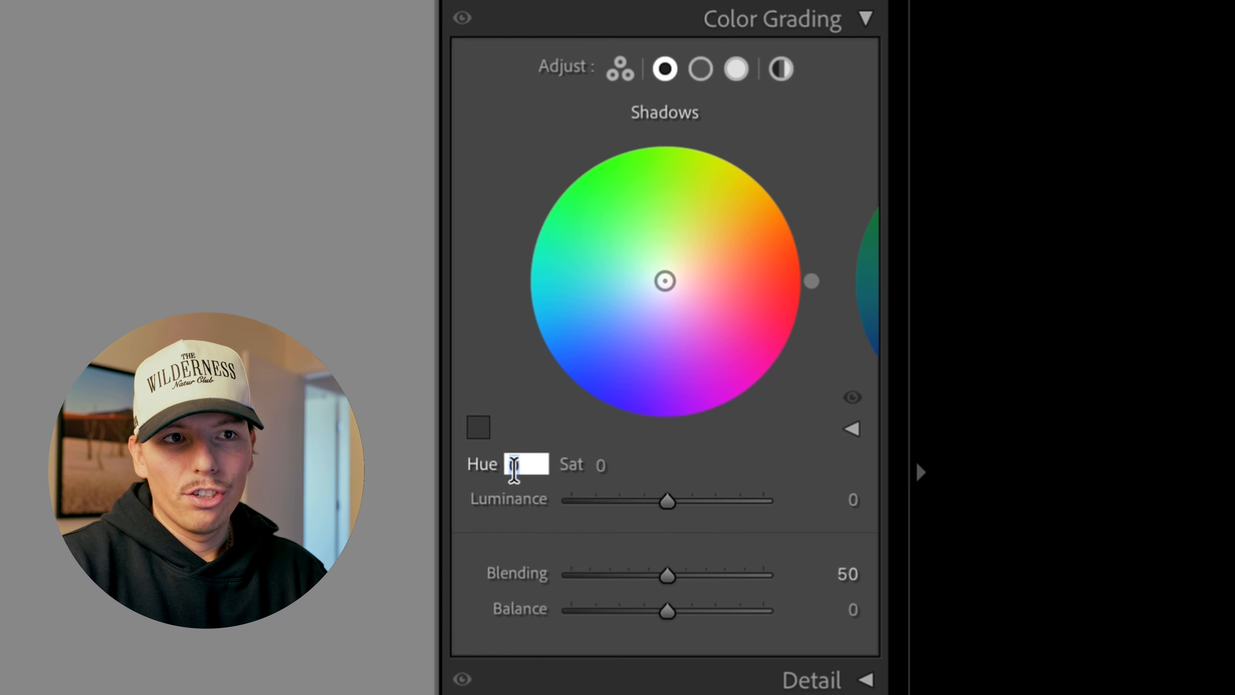
pyautogui.click(746, 73)
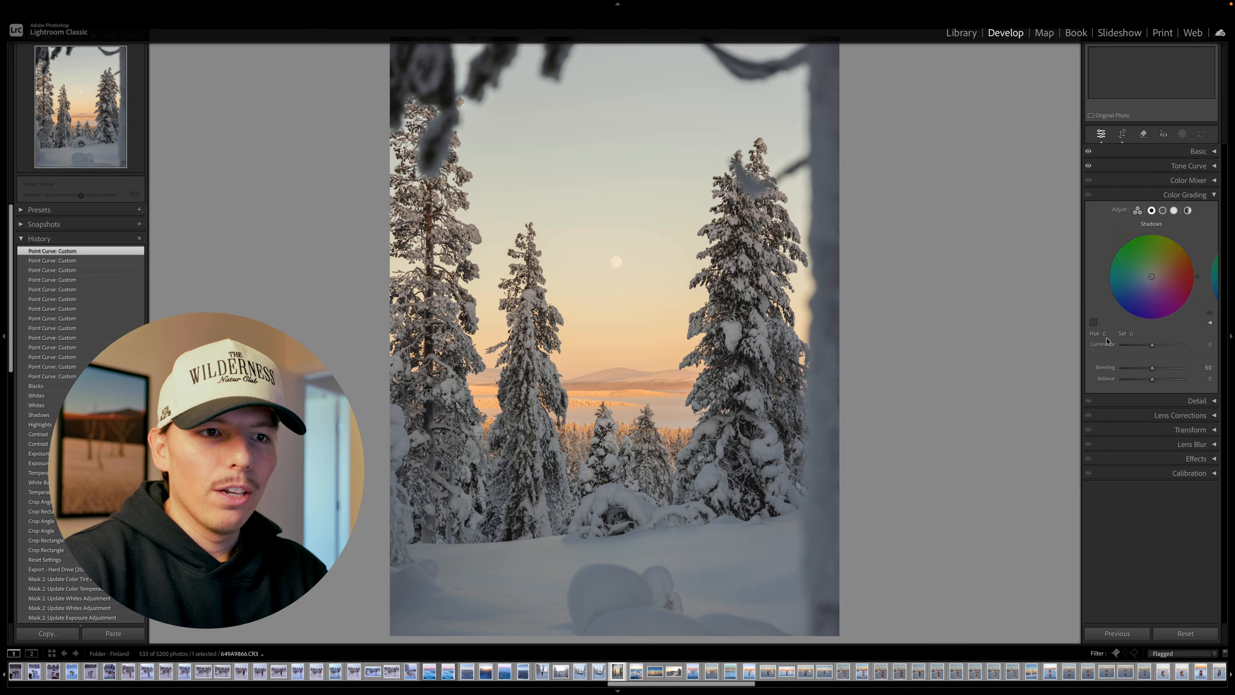
pyautogui.click(1105, 335)
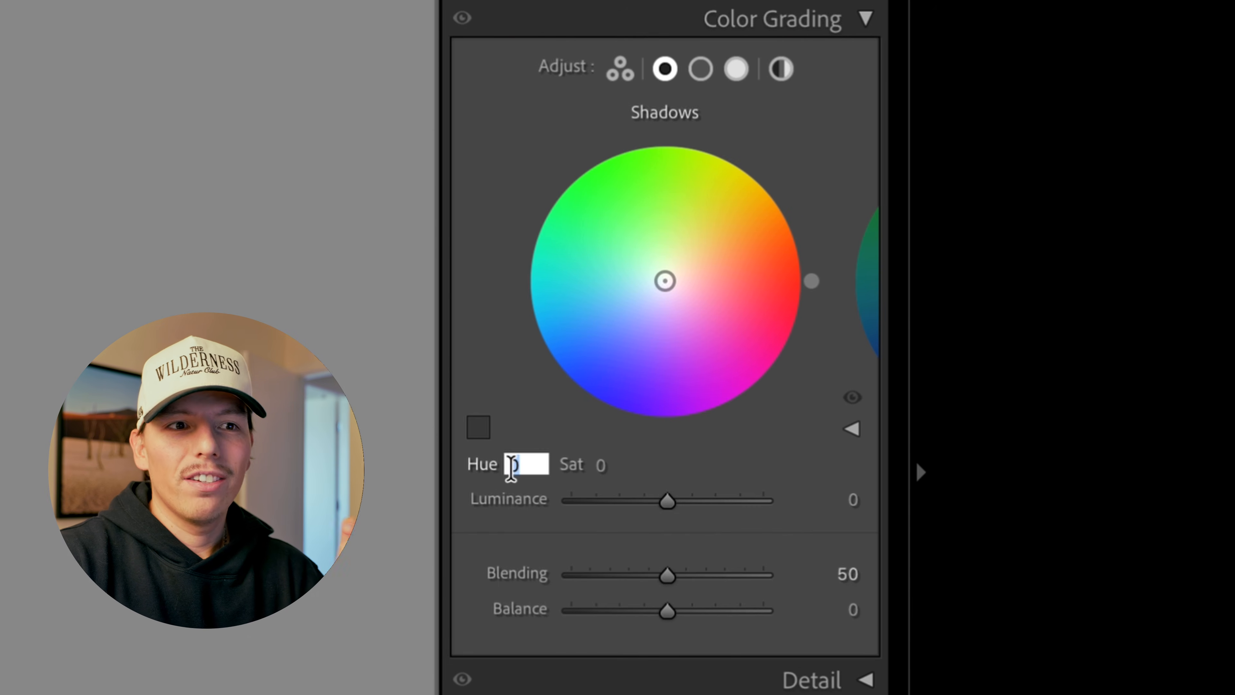
pyautogui.write('45')
pyautogui.press('Return')
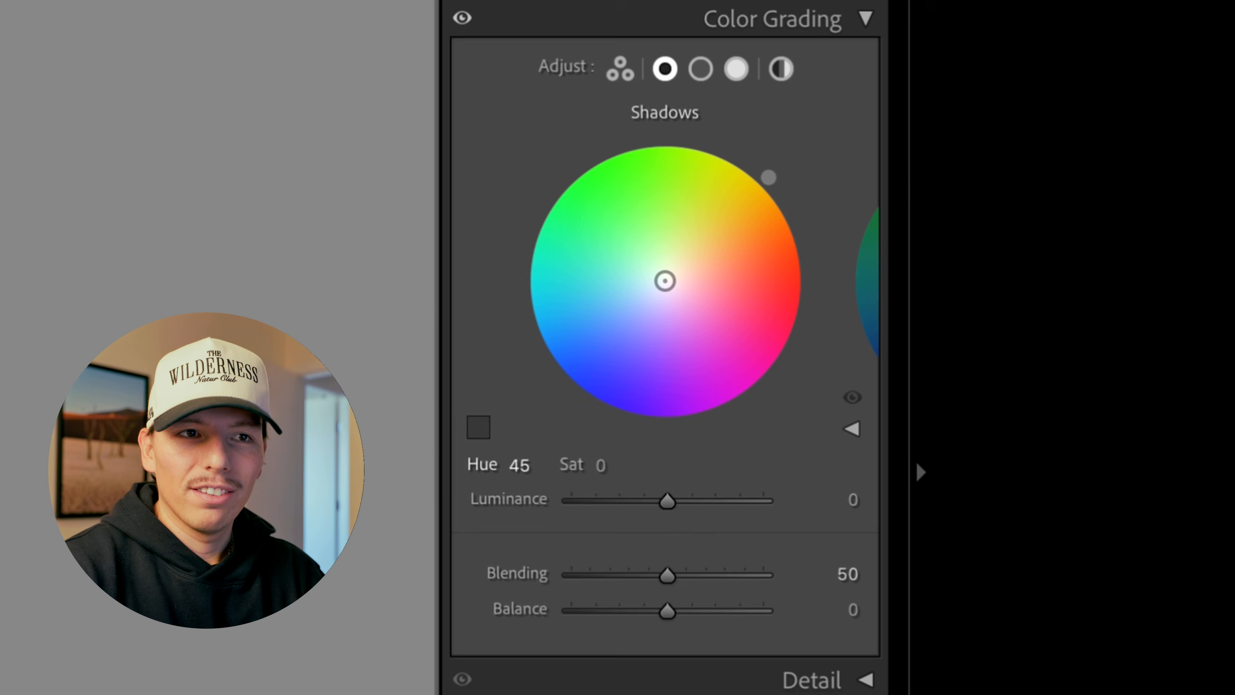
# Set the shadows saturation to 10 to warm the dark tones.
pyautogui.click(607, 468)
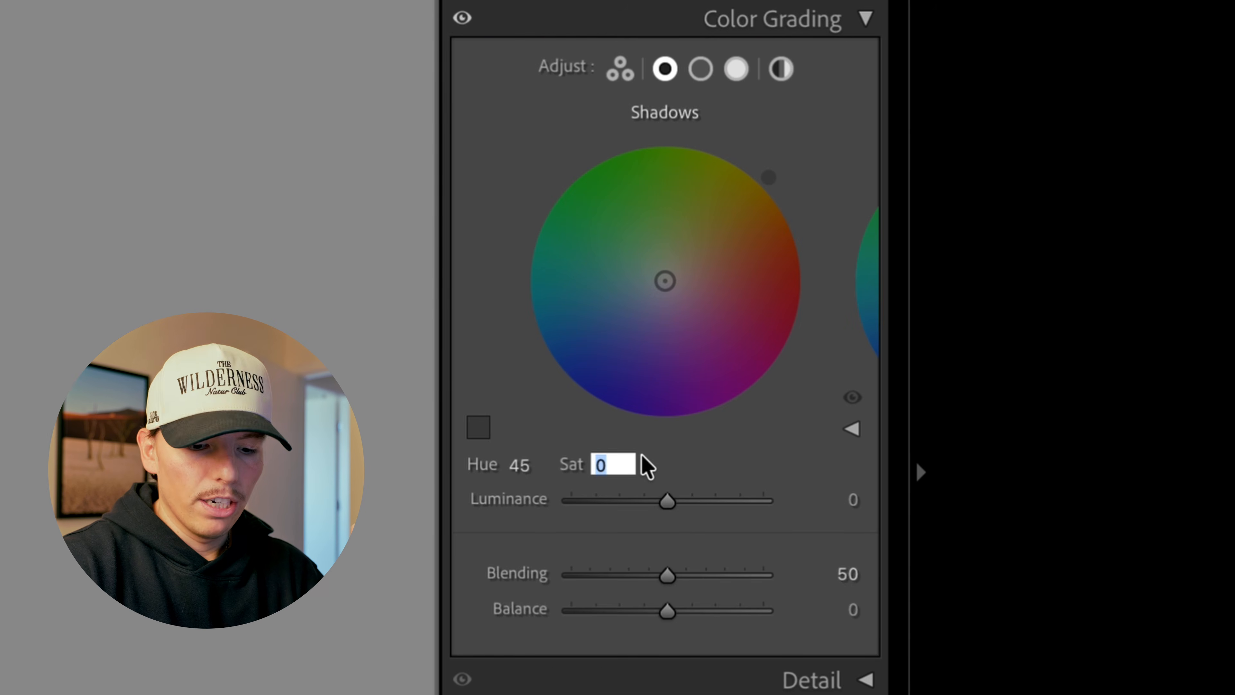
pyautogui.press('Up')
pyautogui.press('Up')
pyautogui.press('Up')
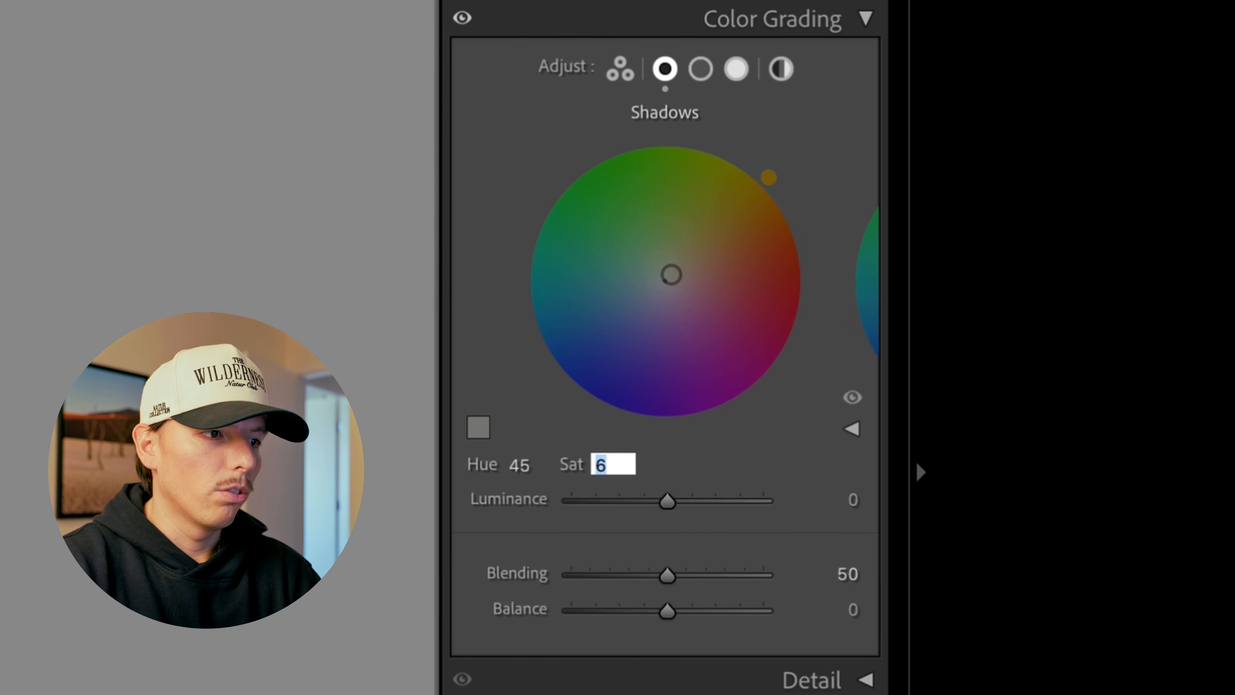
pyautogui.press('Up')
pyautogui.press('Up')
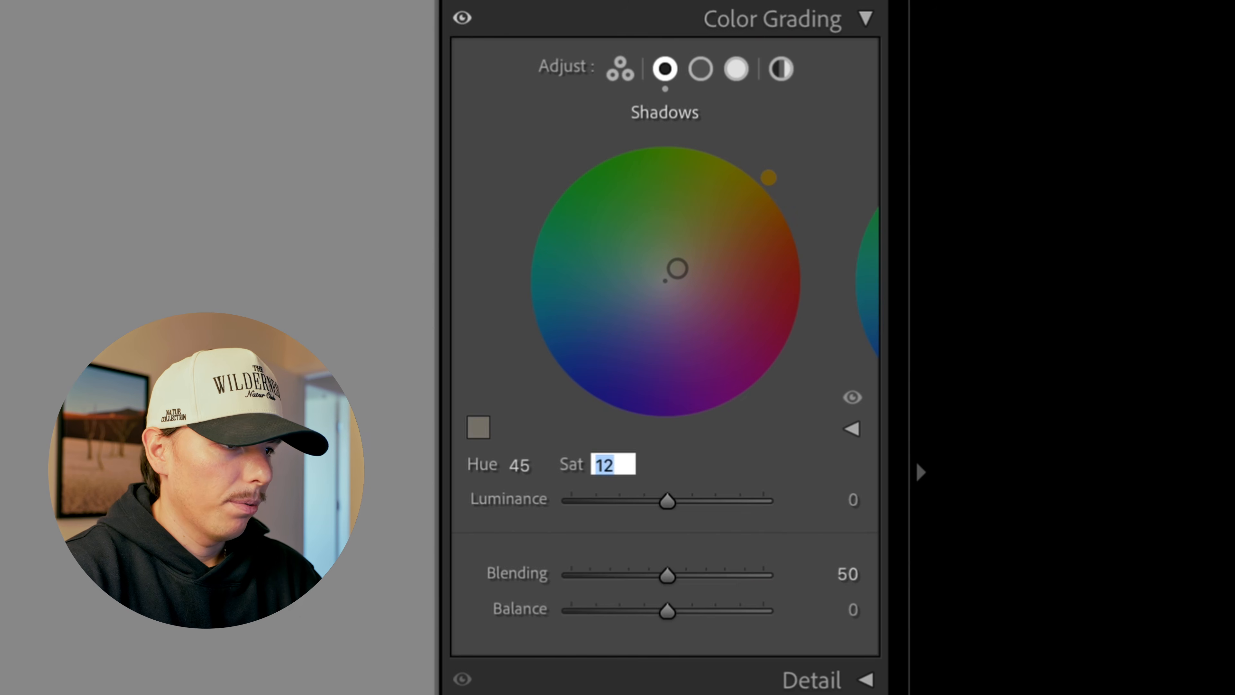
pyautogui.press('Down')
pyautogui.press('Down')
pyautogui.press('Return')
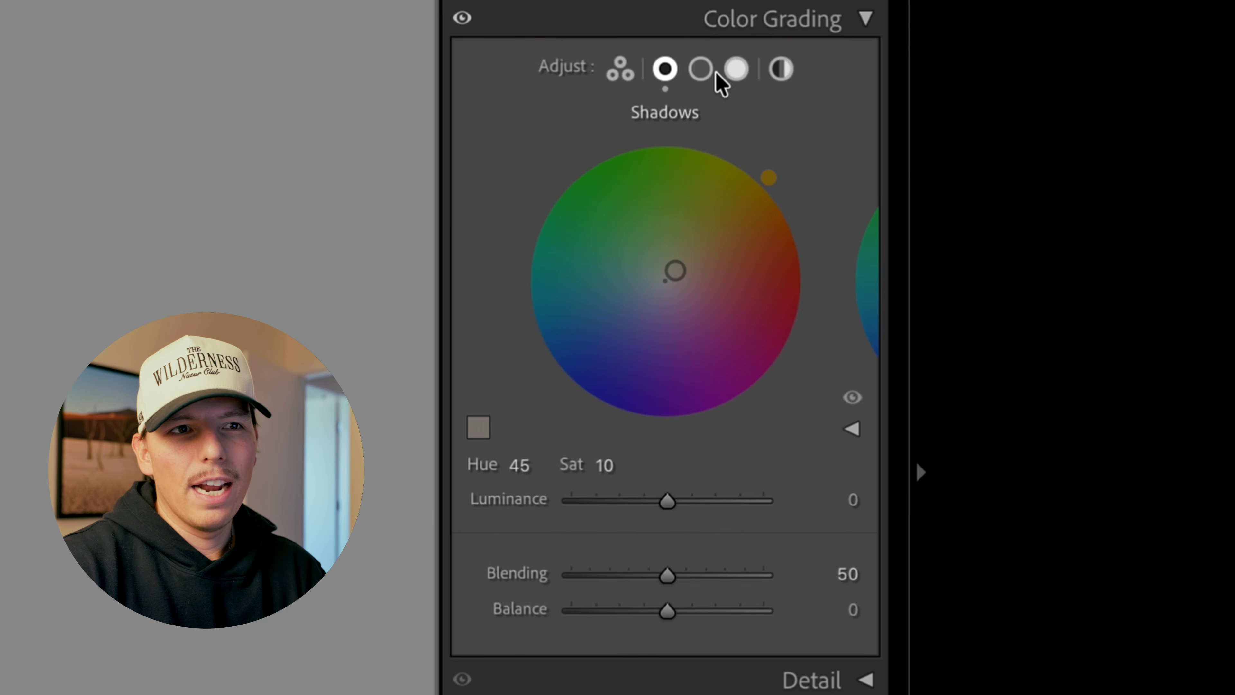
# Set the highlights hue to 195 in Color Grading.
pyautogui.click(736, 70)
pyautogui.click(524, 467)
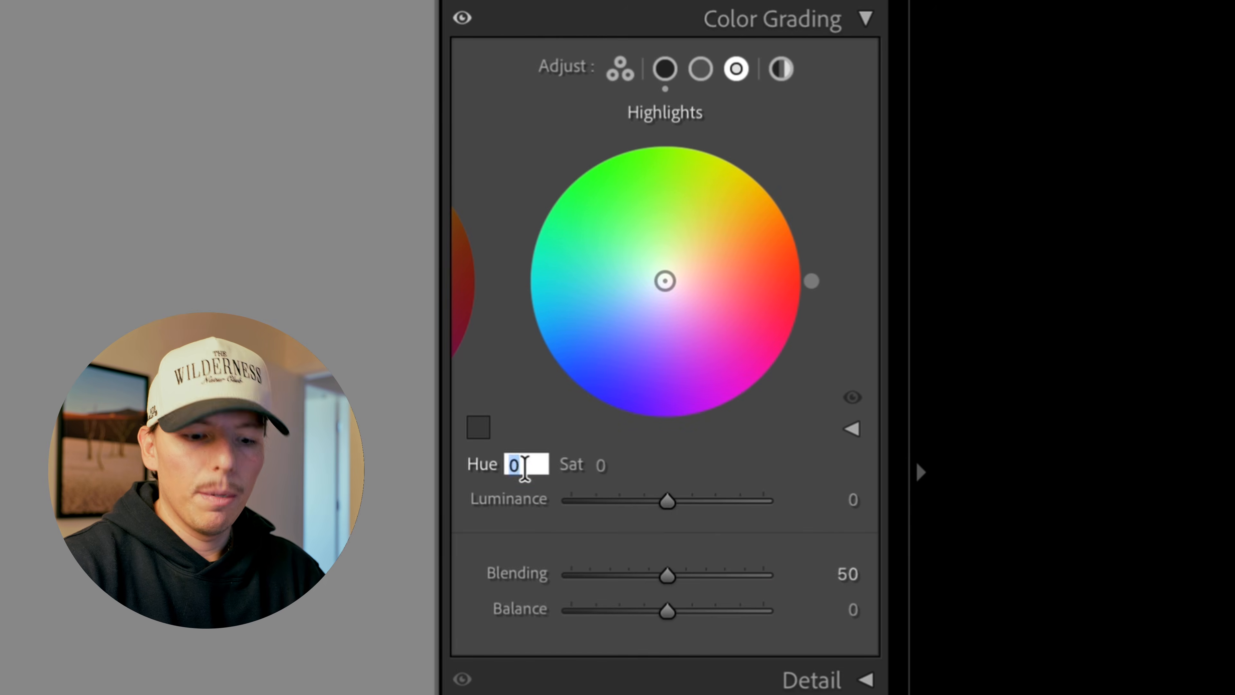
pyautogui.write('195')
pyautogui.press('Return')
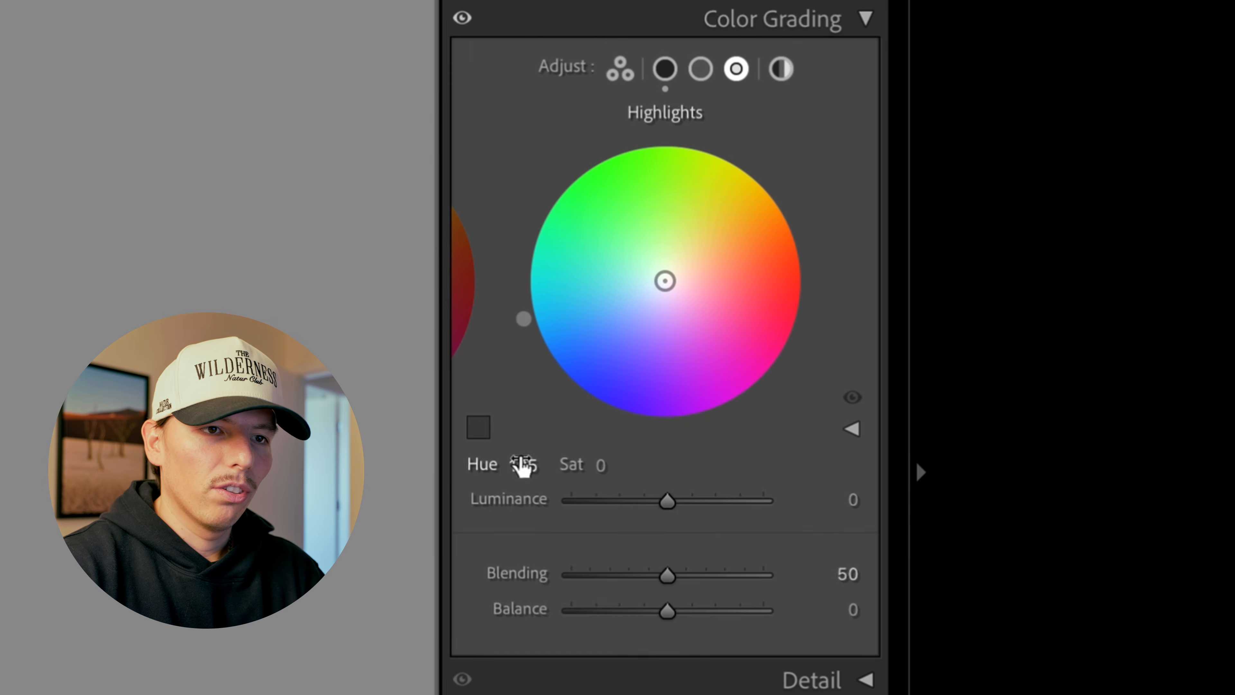
# Raise the highlights saturation to 10 to give the bright tones a cool tint.
pyautogui.click(594, 462)
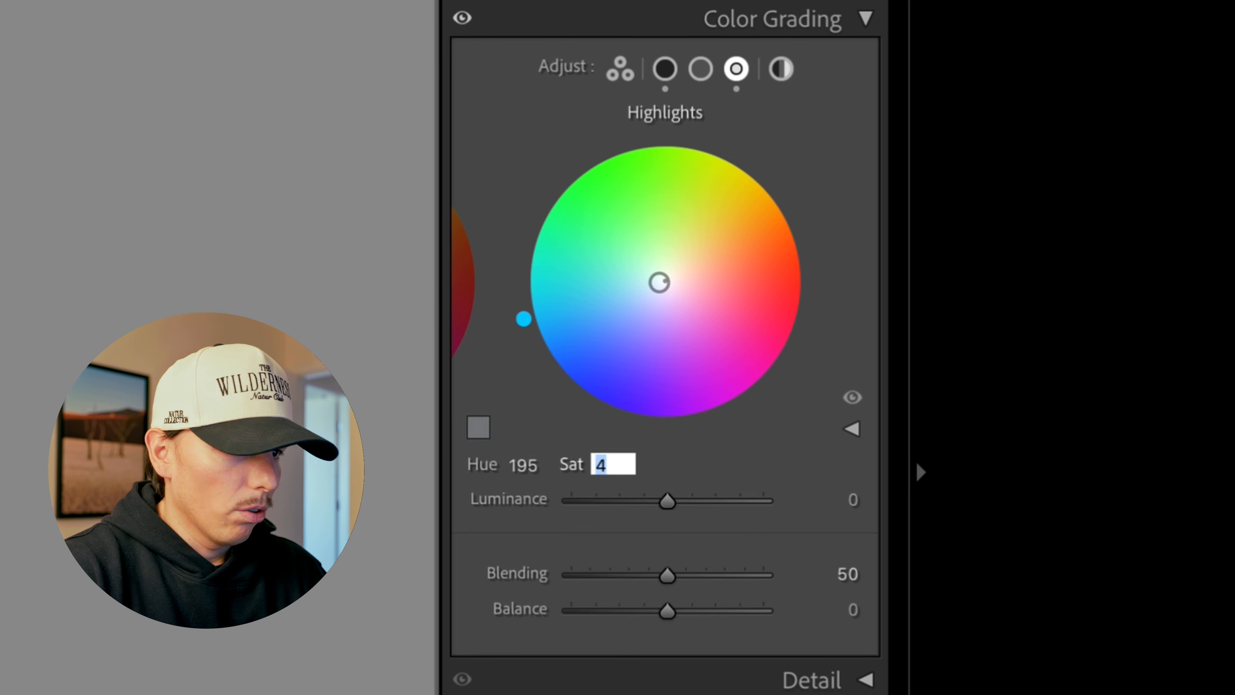
pyautogui.press('Up')
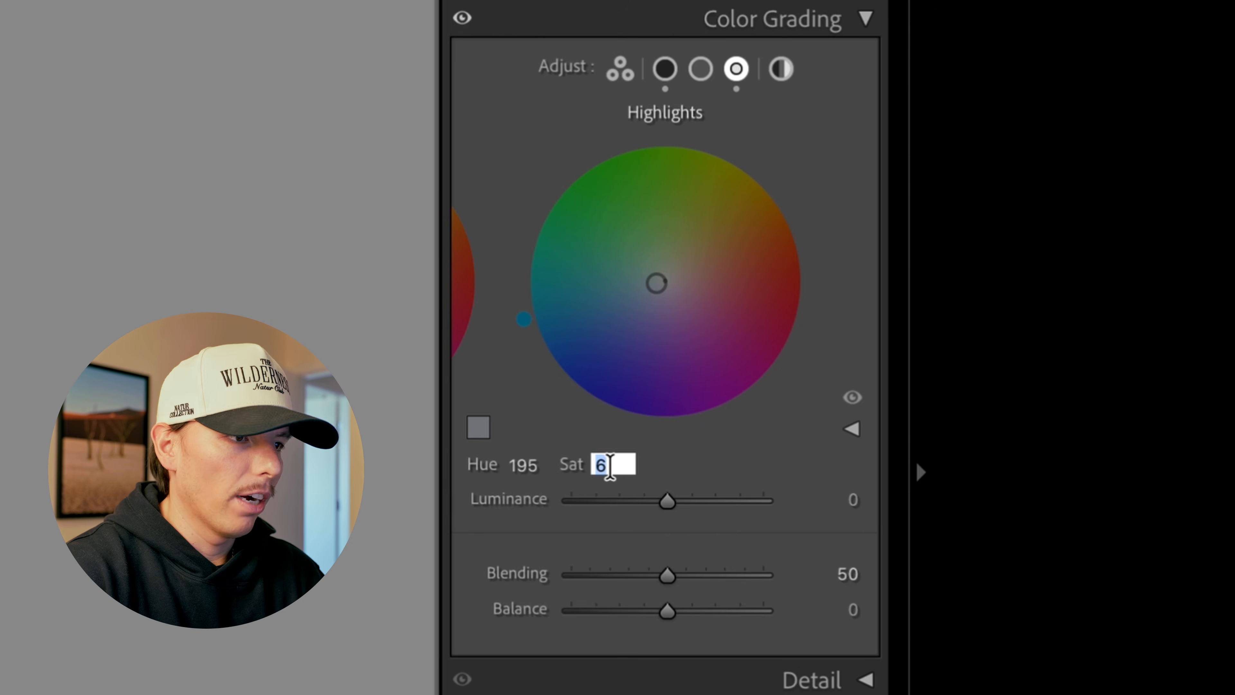
pyautogui.press('Up')
pyautogui.press('Up')
pyautogui.press('Up')
pyautogui.press('Up')
pyautogui.press('Up')
pyautogui.press('Up')
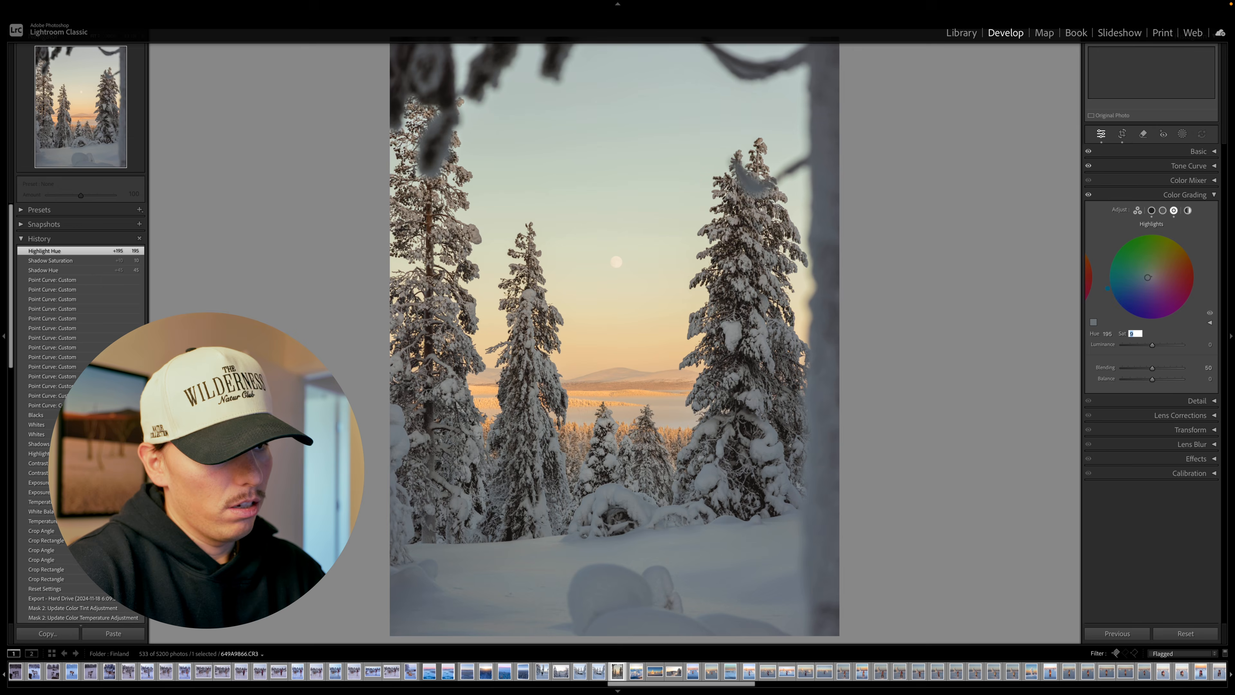
pyautogui.press('Up')
pyautogui.press('Up')
pyautogui.press('Return')
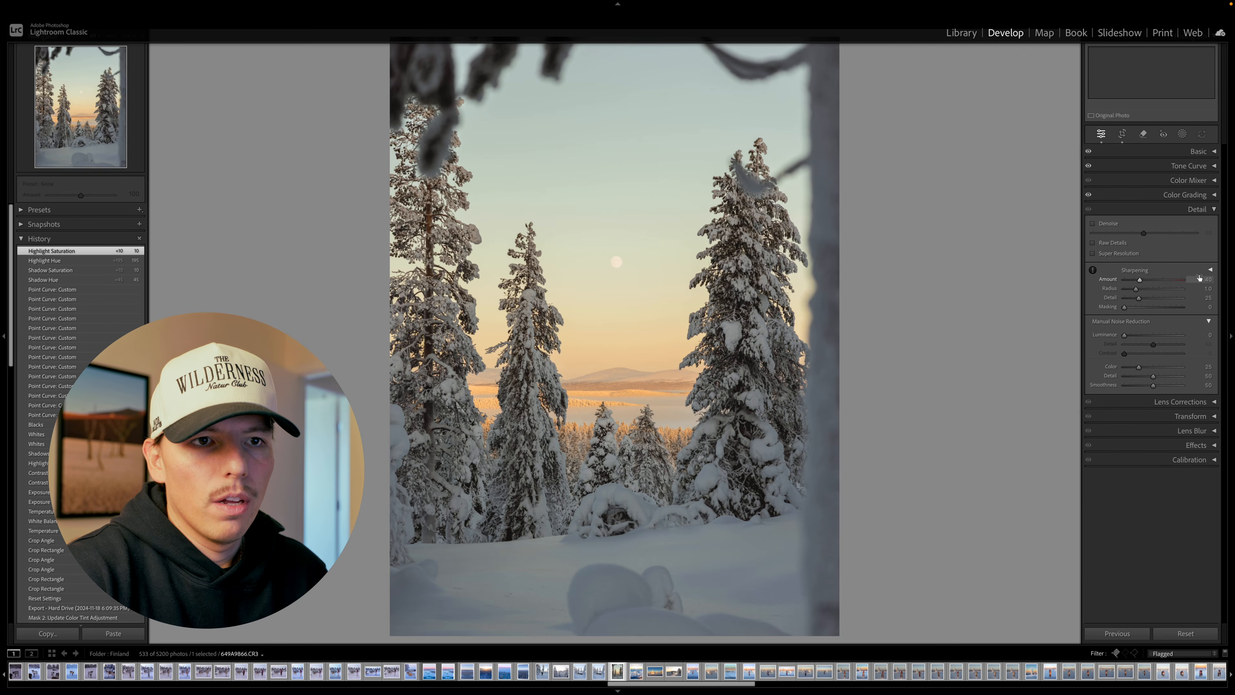
# Set the sharpening amount to 65.
pyautogui.click(1200, 279)
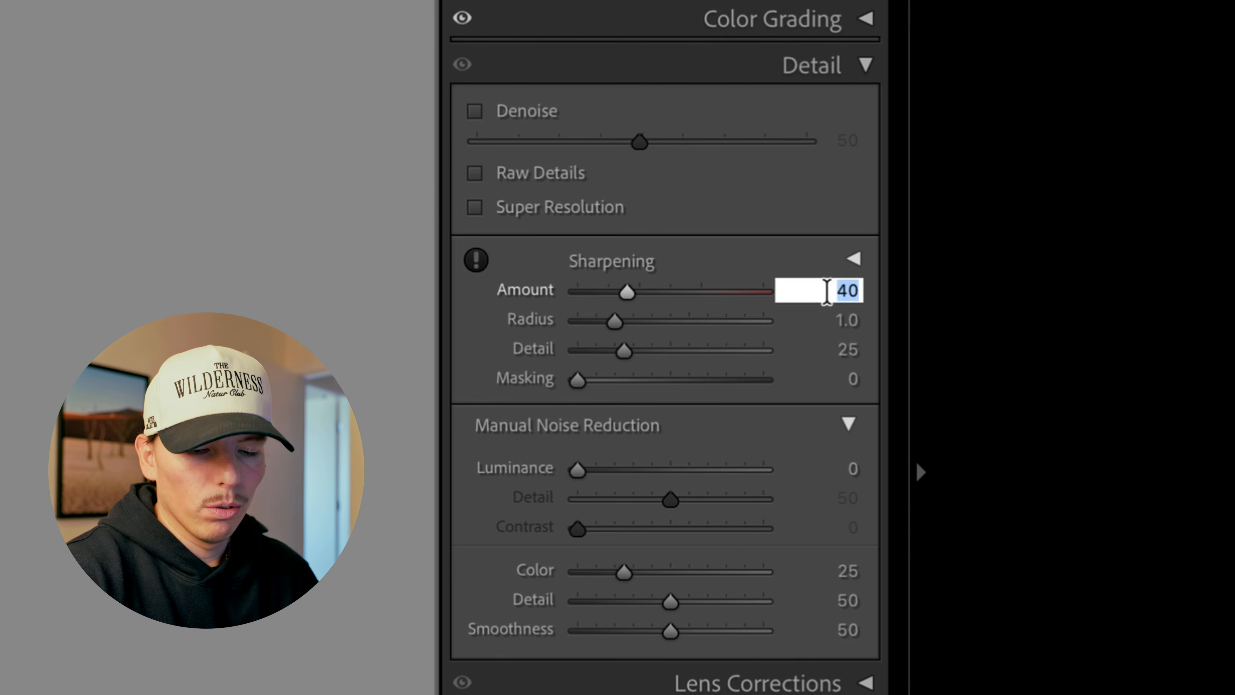
pyautogui.write('65')
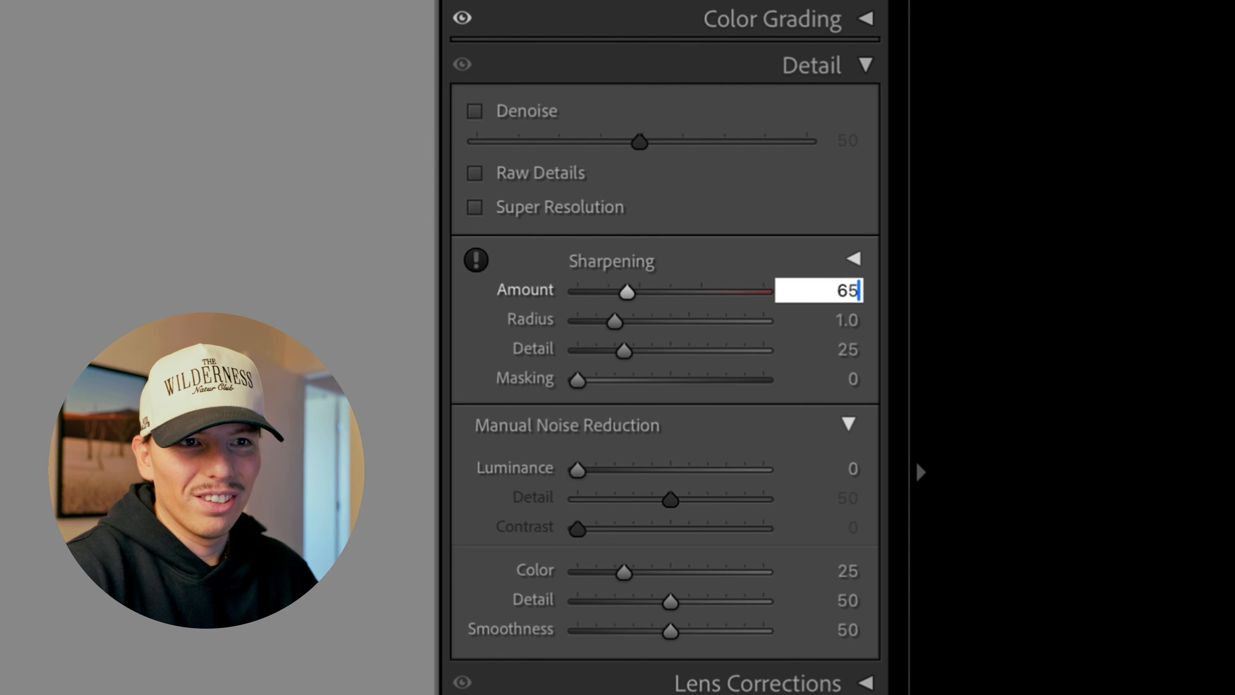
pyautogui.press('Return')
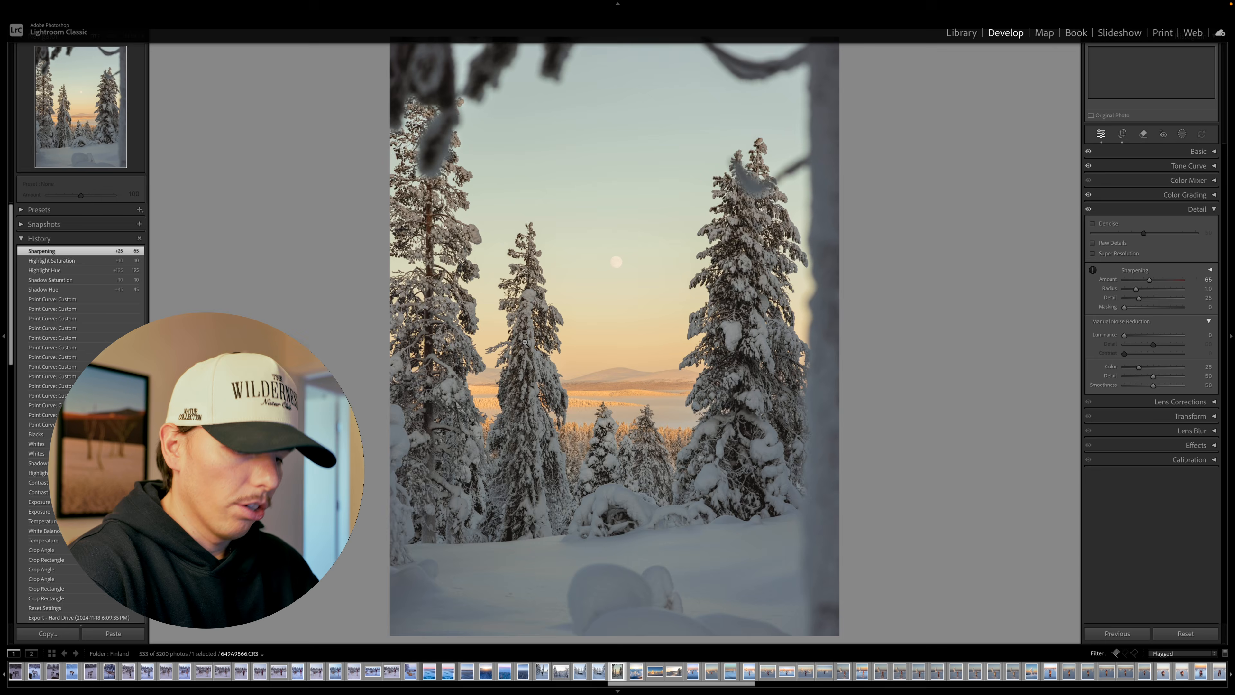
# Zoom in on the snowy trees and set the sharpening amount to 40 for comparison.
pyautogui.click(524, 341)
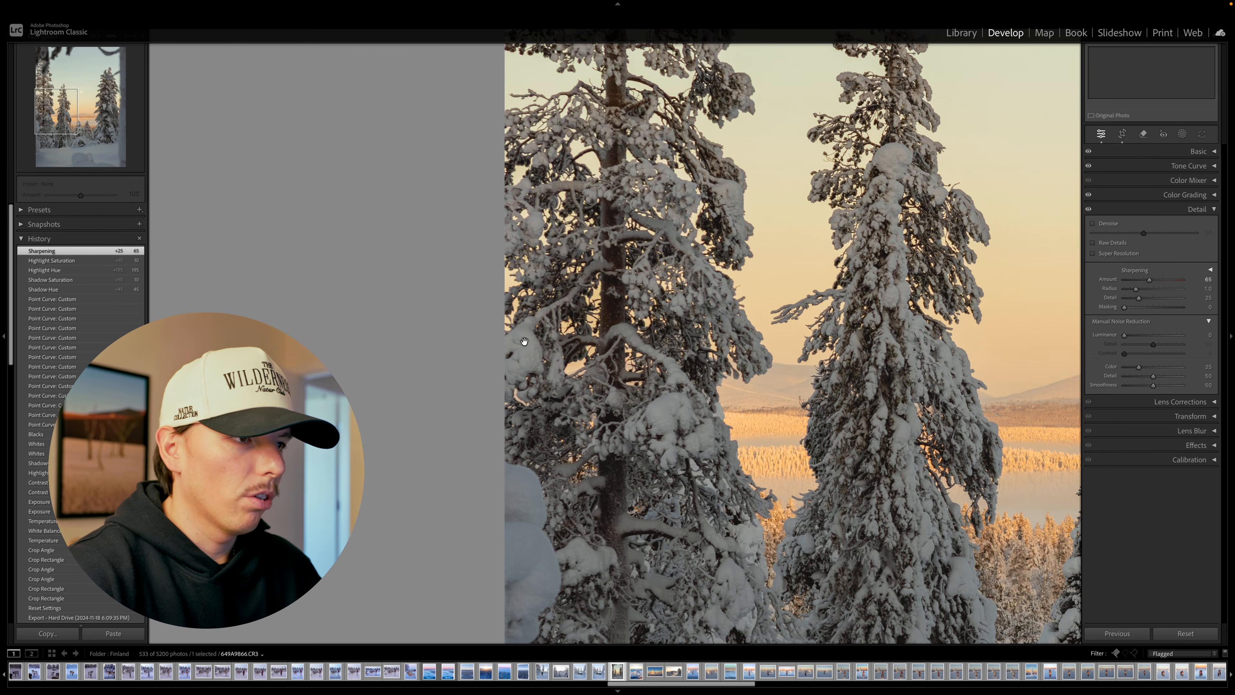
pyautogui.moveTo(524, 342); pyautogui.dragTo(418, 237)
pyautogui.click(1207, 279)
pyautogui.write('40')
pyautogui.press('Return')
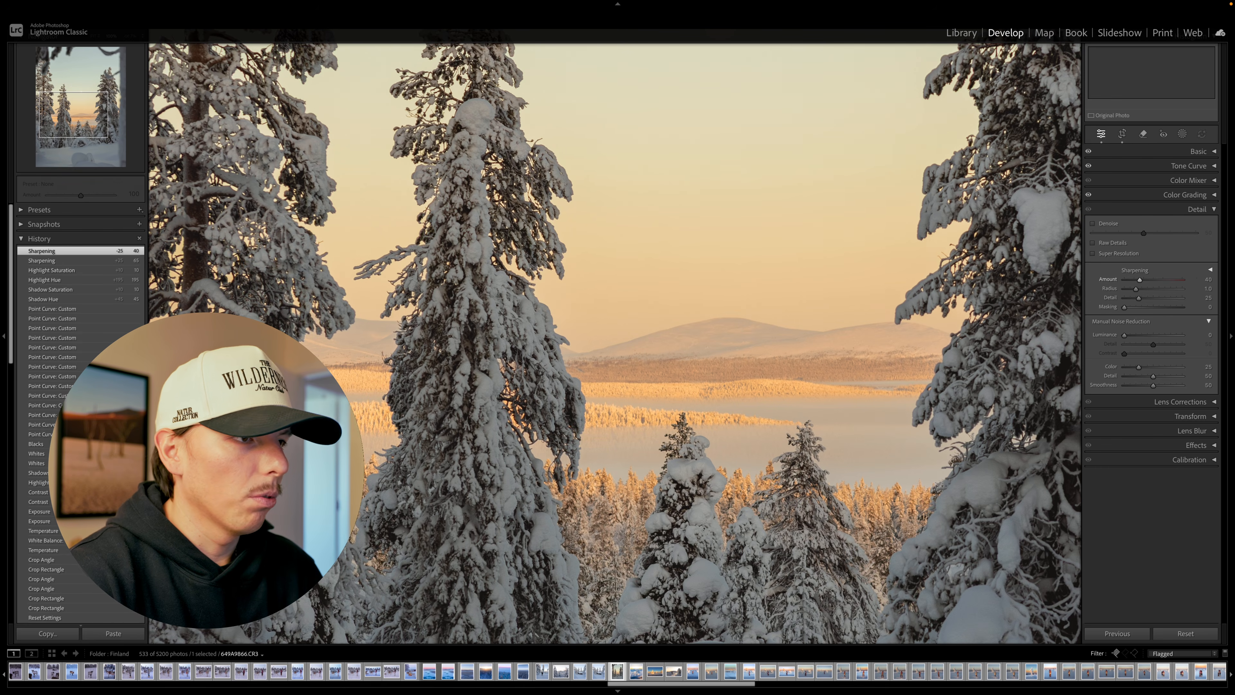
# Set the sharpening amount back to 65, inspect the detail in the tree branches and return to the full photo.
pyautogui.press('super+equal')
pyautogui.moveTo(755, 261); pyautogui.dragTo(766, 315)
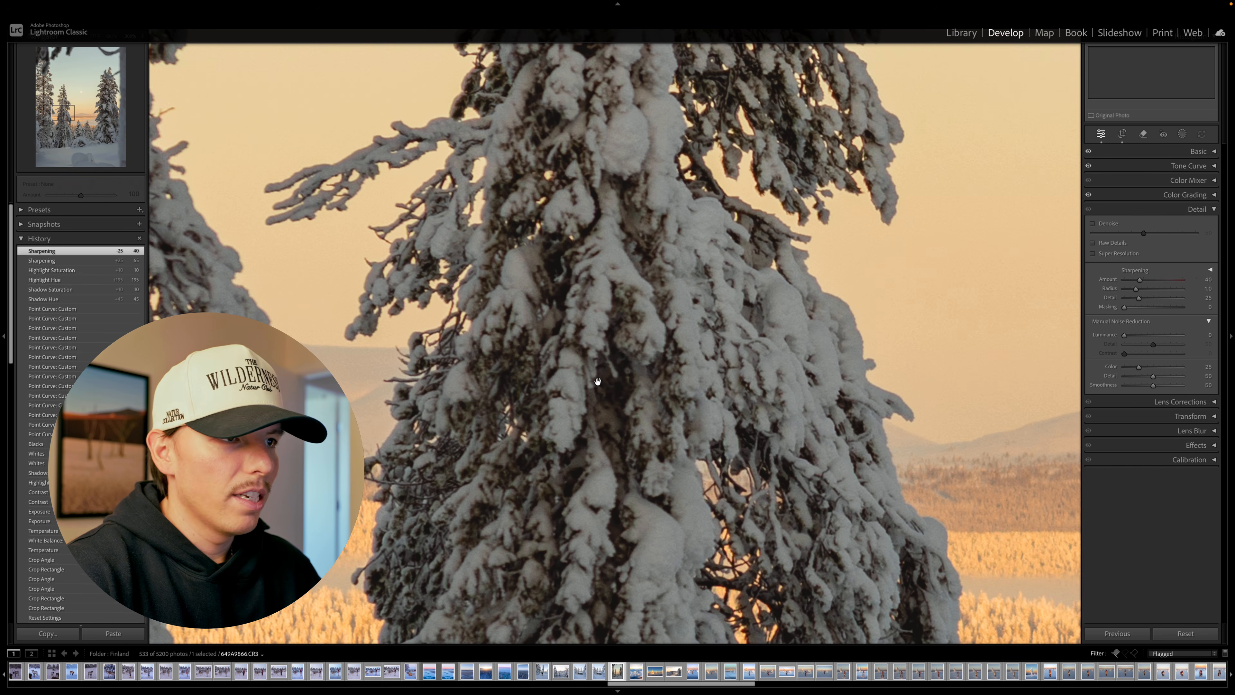
pyautogui.click(1206, 279)
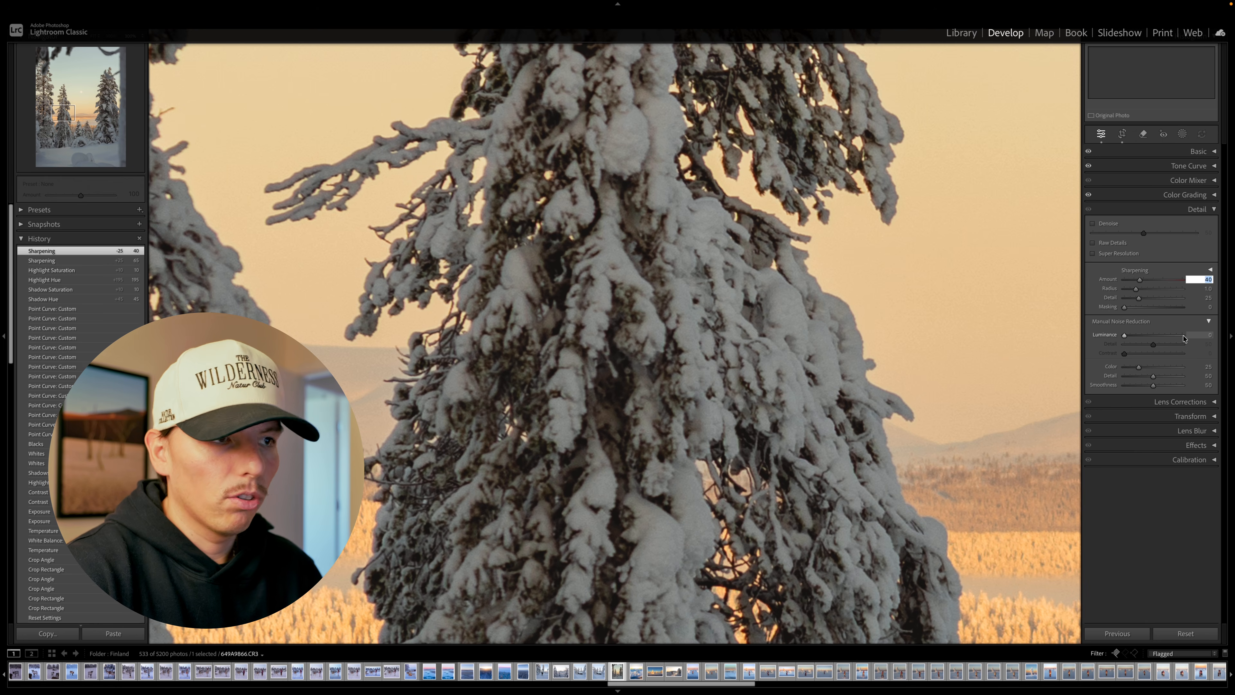
pyautogui.press('Return')
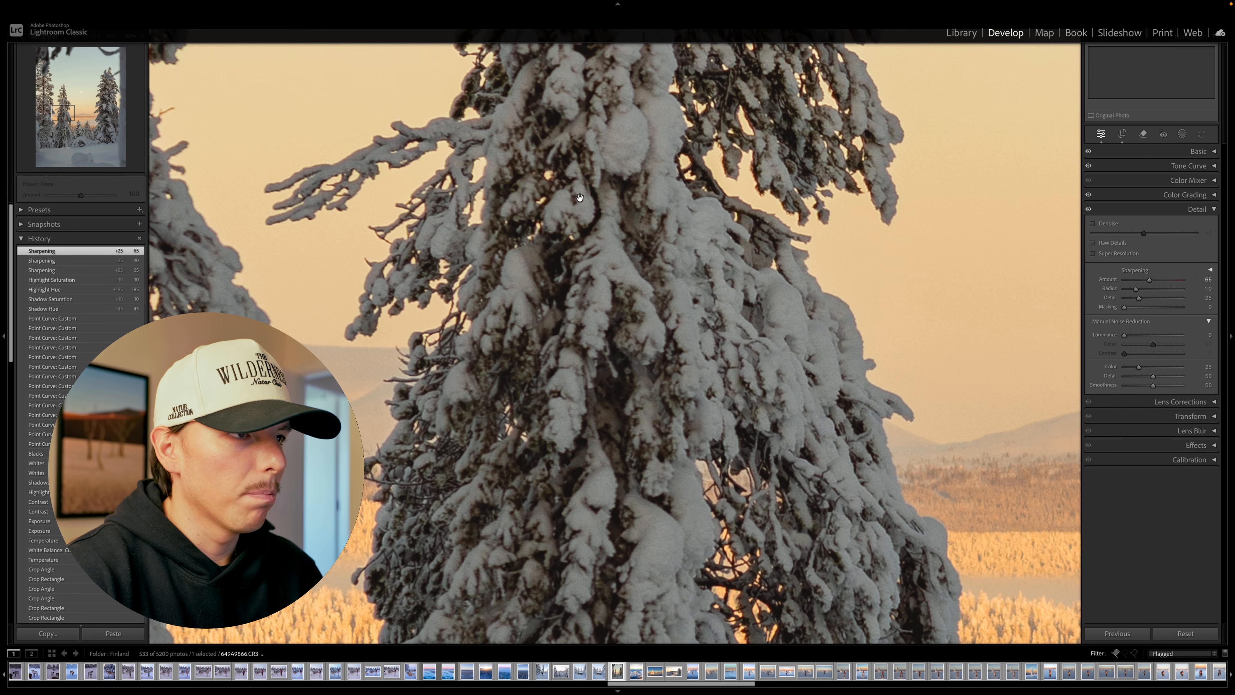
pyautogui.moveTo(580, 198); pyautogui.dragTo(476, 516)
pyautogui.moveTo(477, 355); pyautogui.dragTo(370, 422)
pyautogui.click(1216, 209)
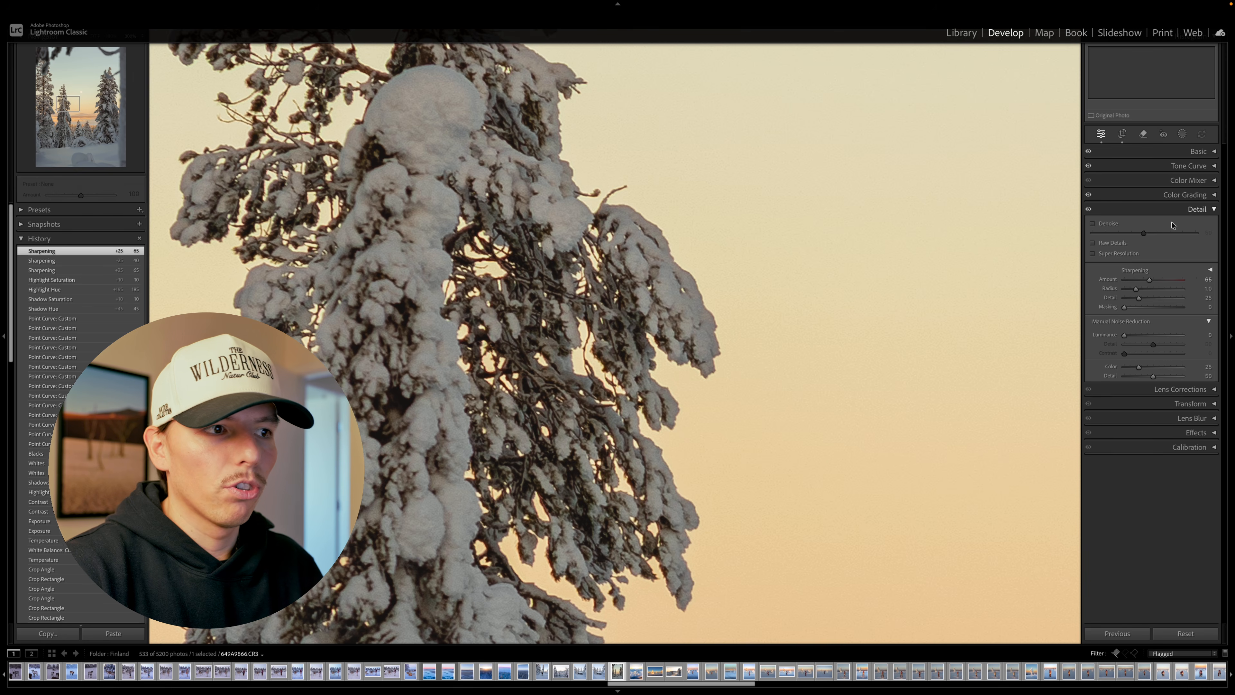
pyautogui.click(626, 341)
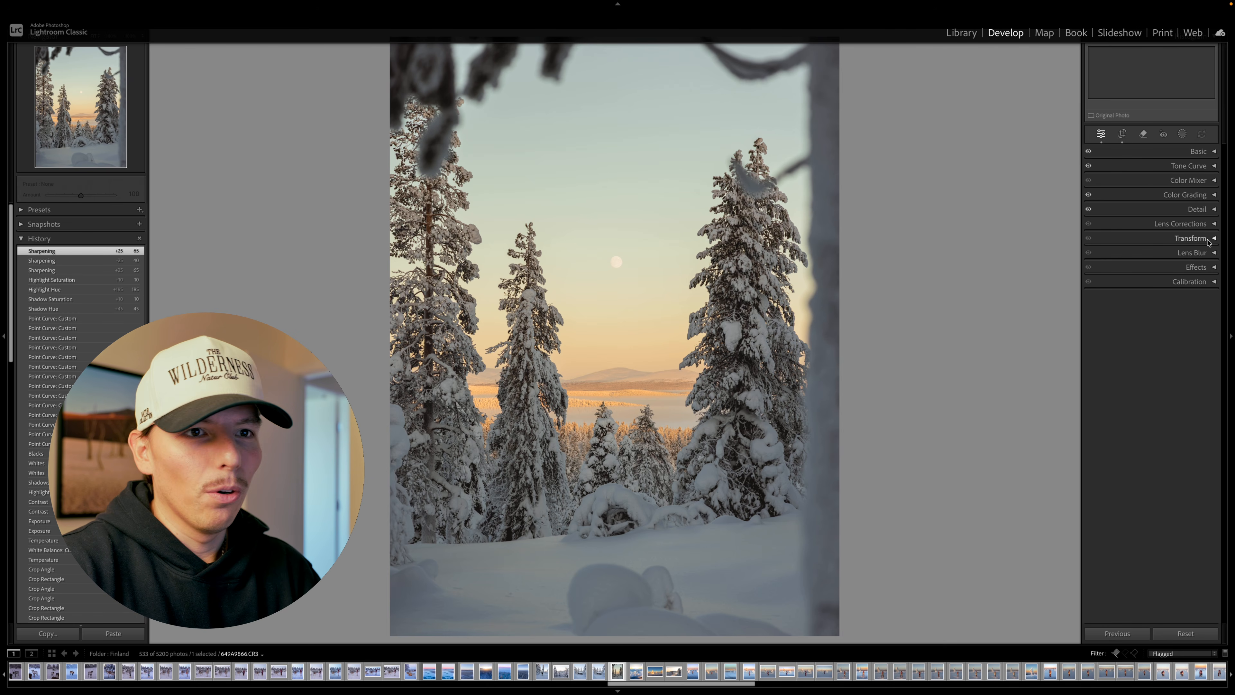
# Compare the photo with and without the lens profile corrections, leaving them enabled.
pyautogui.click(1215, 224)
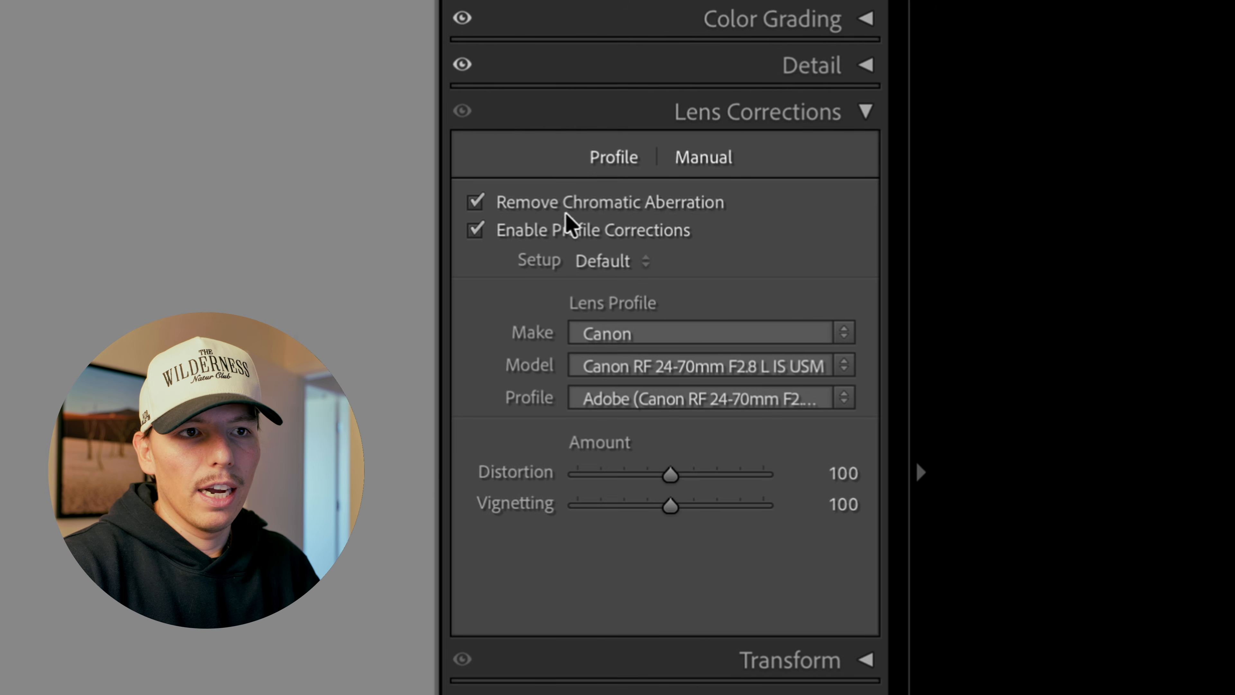
pyautogui.click(475, 231)
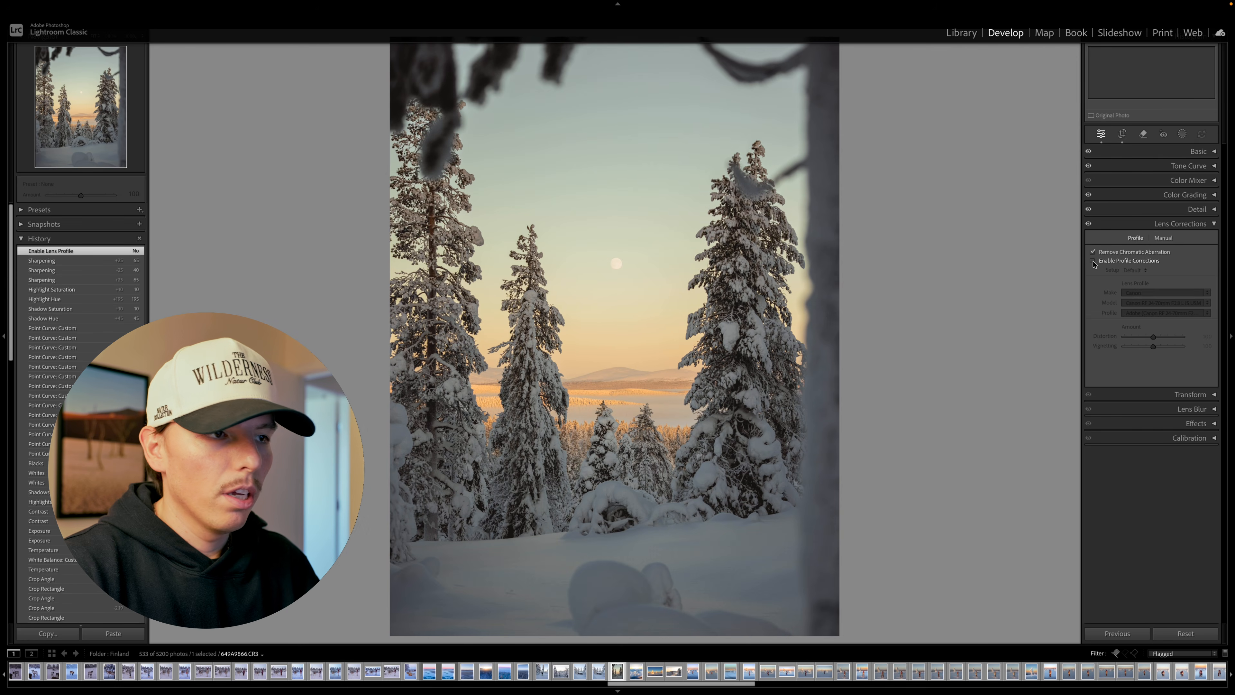
pyautogui.click(1094, 262)
pyautogui.click(1094, 262)
pyautogui.click(1094, 262)
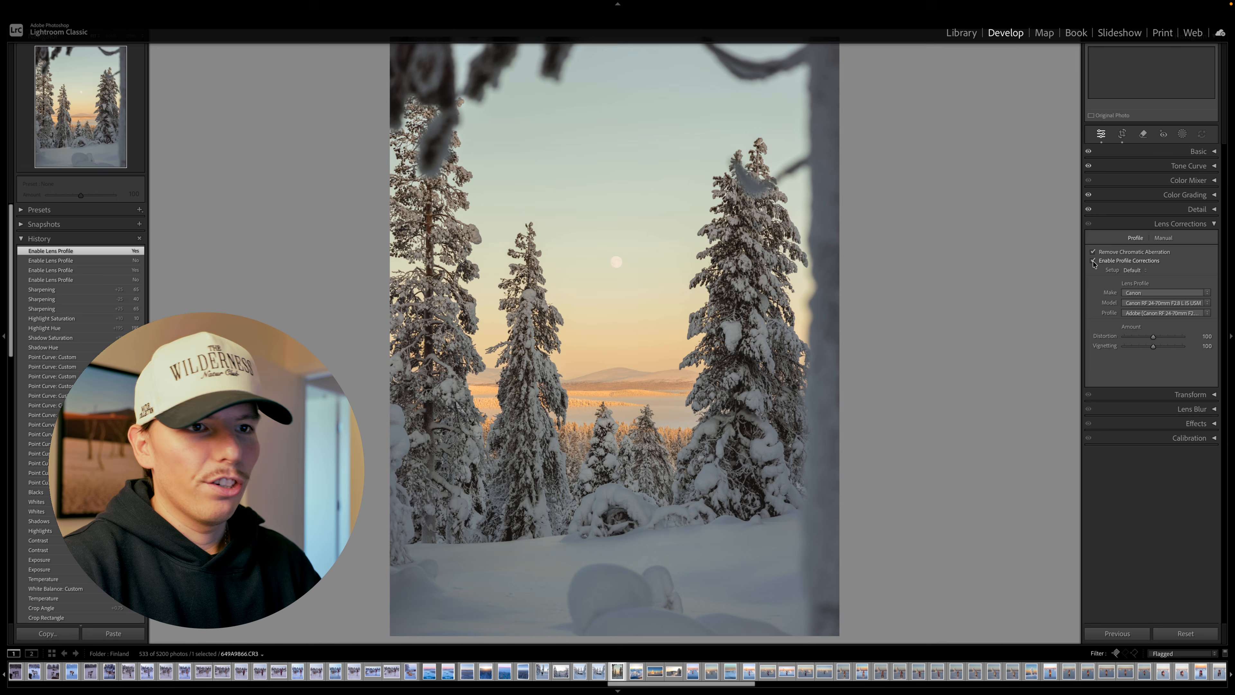
pyautogui.click(1094, 262)
pyautogui.click(1094, 262)
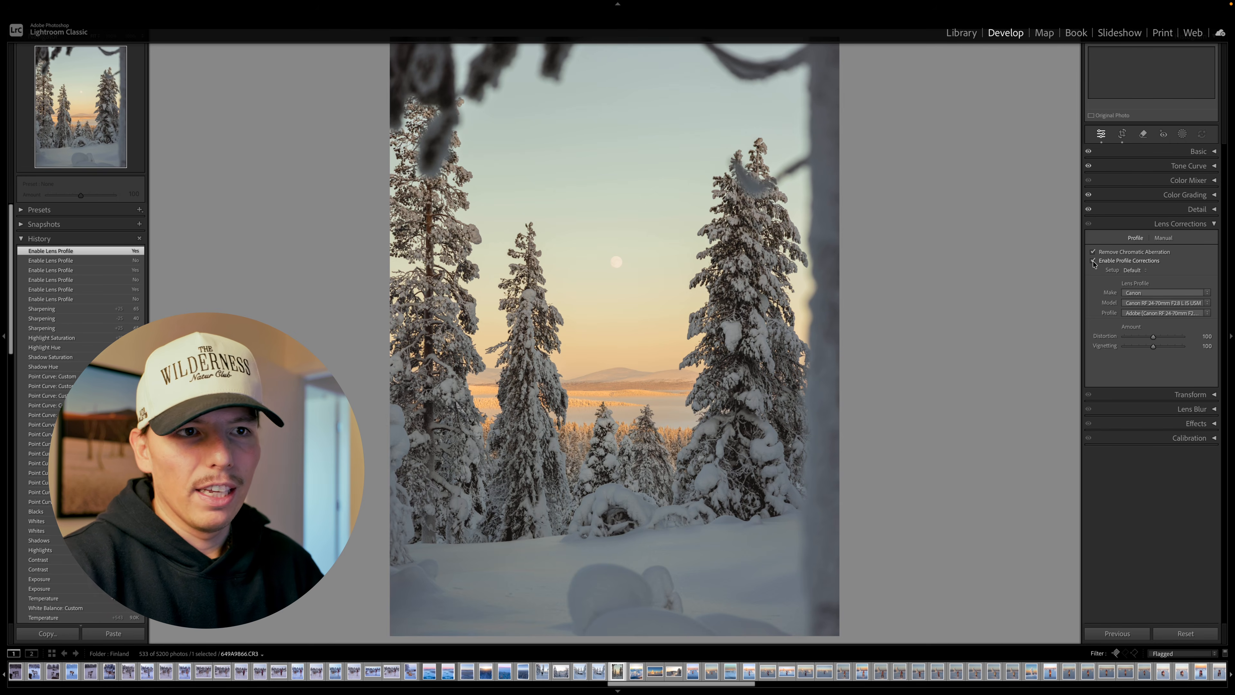
pyautogui.click(1209, 394)
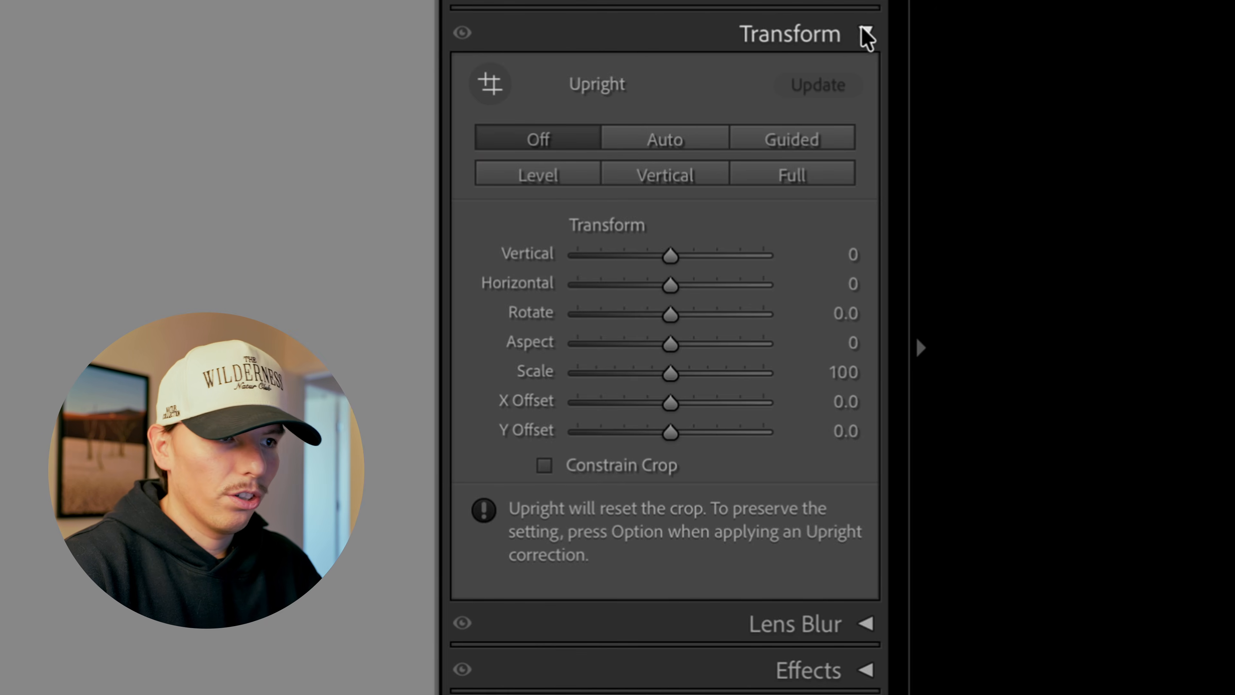
pyautogui.click(1211, 395)
pyautogui.click(870, 82)
pyautogui.click(868, 85)
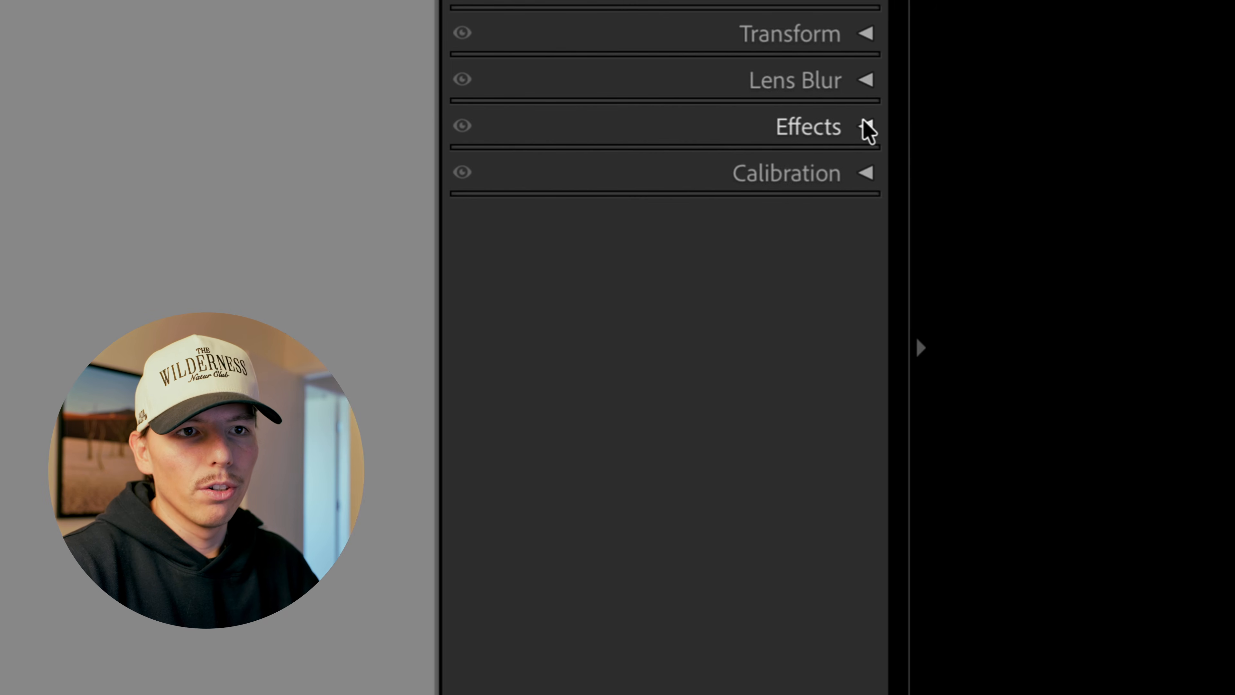
pyautogui.click(867, 137)
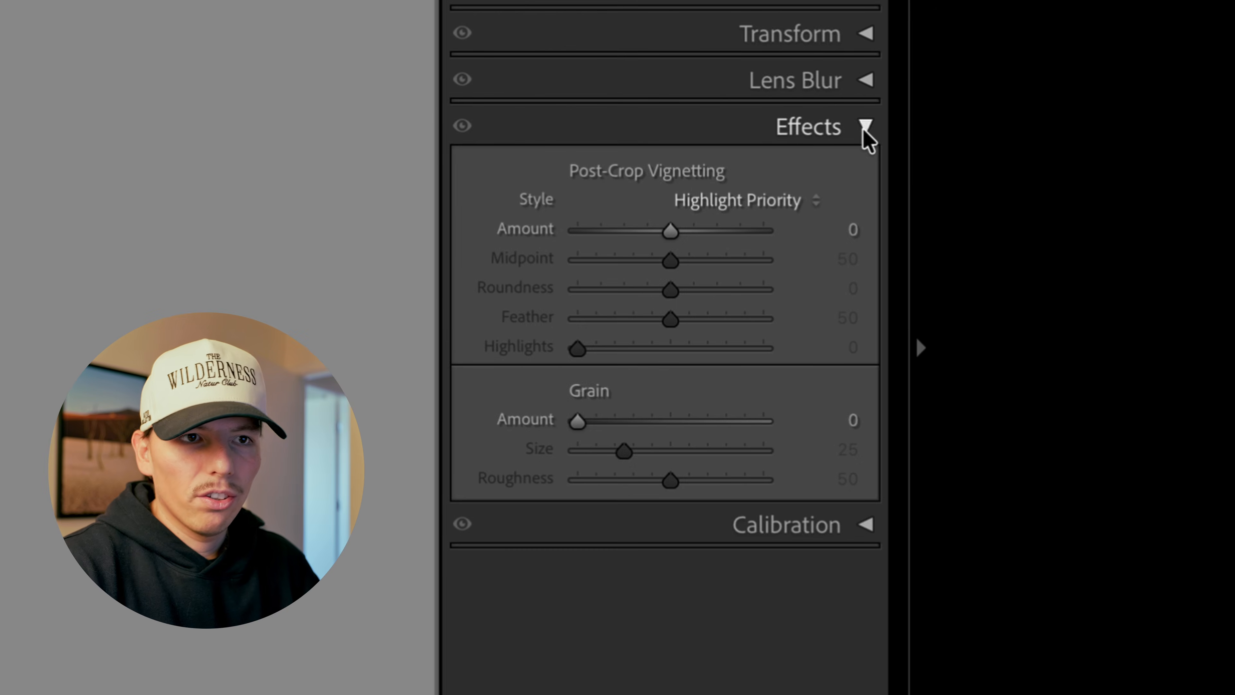
pyautogui.click(867, 130)
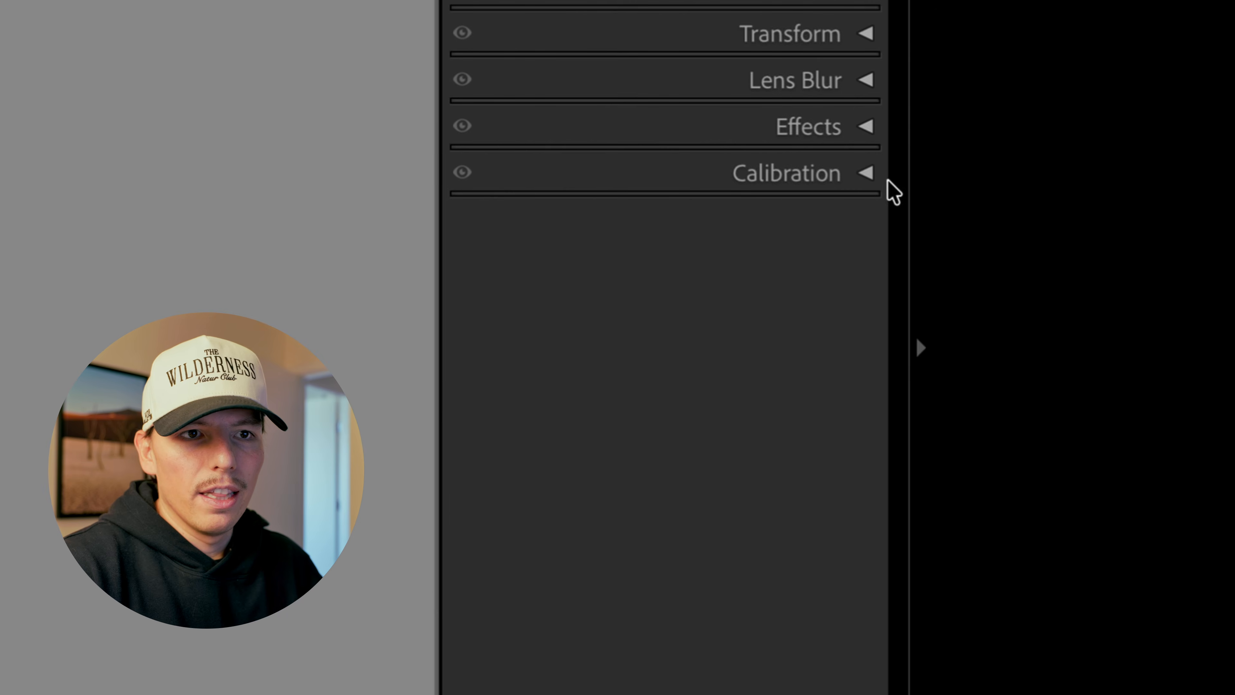
pyautogui.click(879, 176)
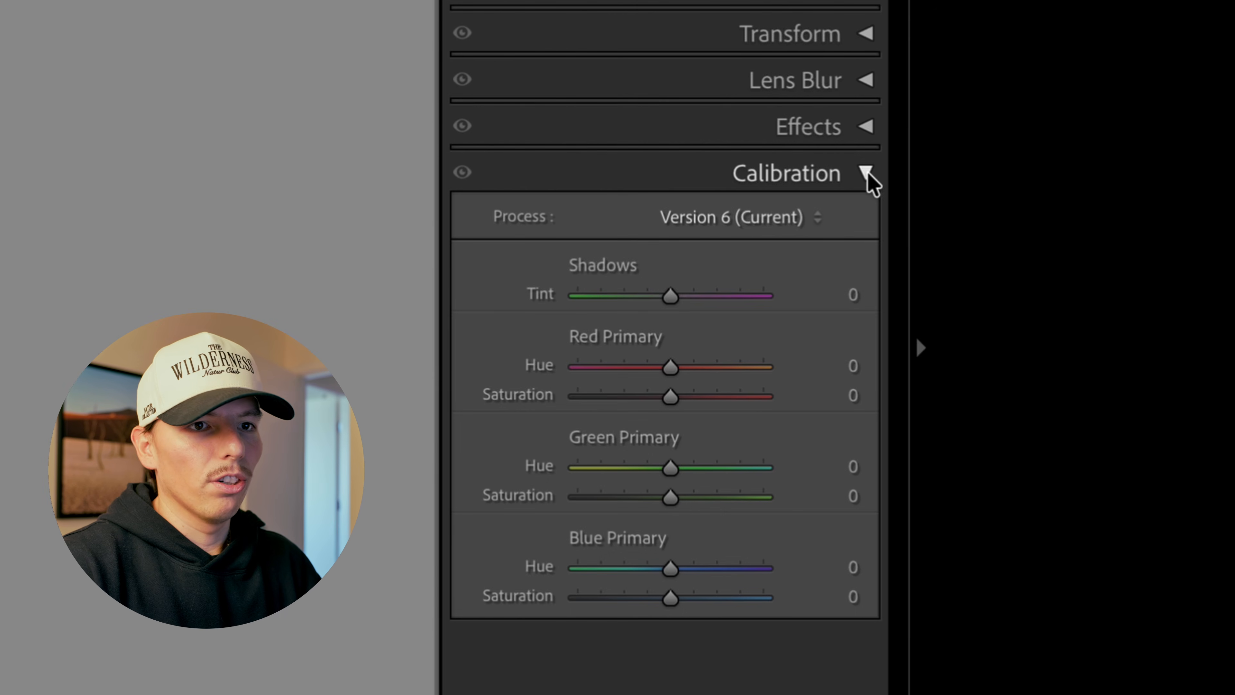
pyautogui.click(865, 174)
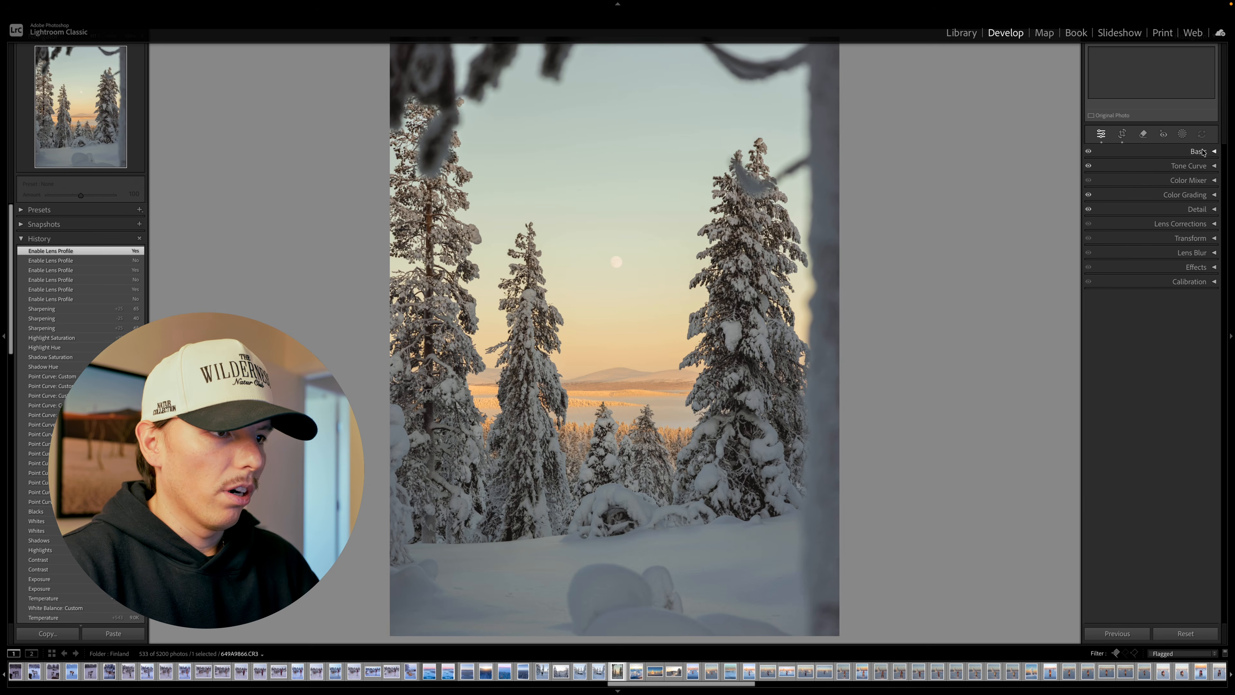
# Compare the photo with its earlier edit in the history and cool the white balance temperature to 8,608.
pyautogui.click(1201, 151)
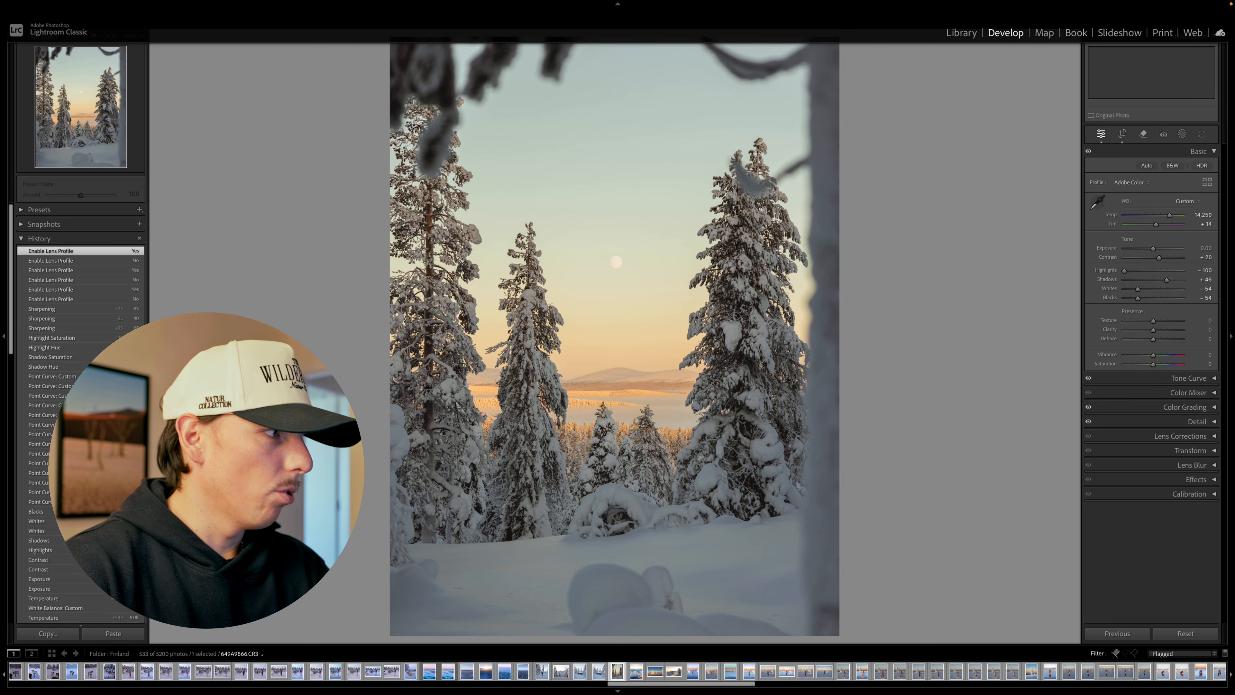
pyautogui.scroll(-6, 97, 404)
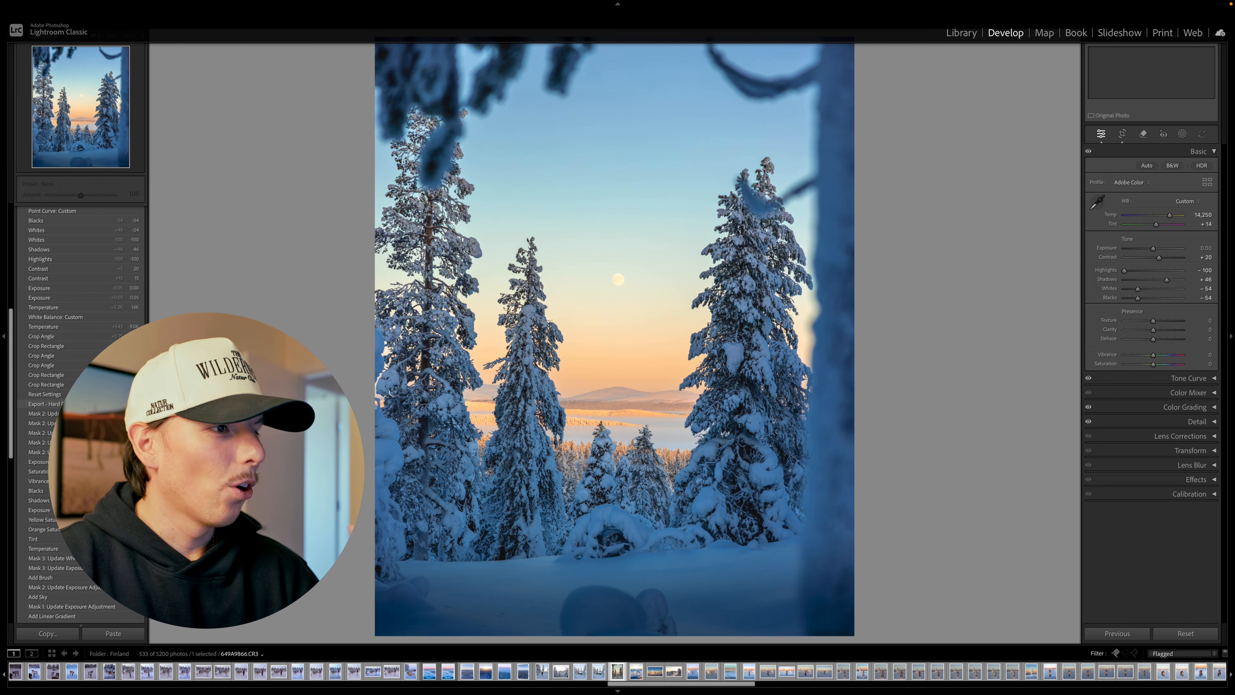
pyautogui.scroll(10, 78, 341)
pyautogui.scroll(1, 78, 238)
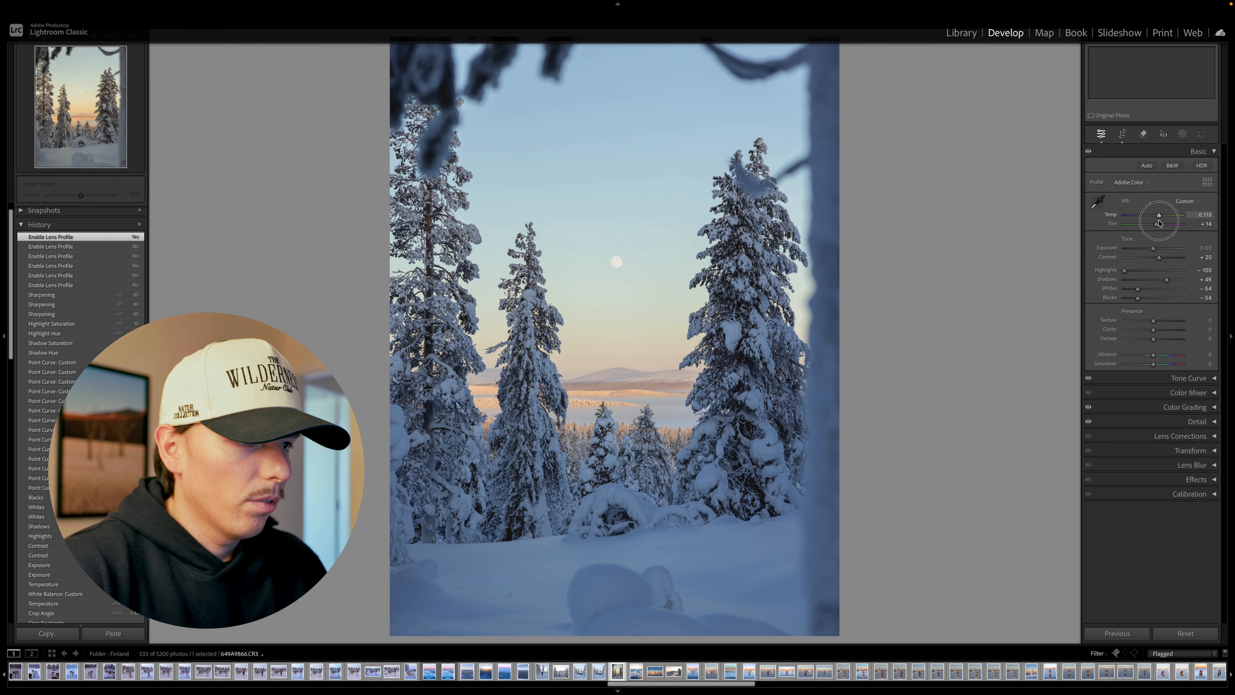
pyautogui.moveTo(1161, 221); pyautogui.dragTo(1161, 222)
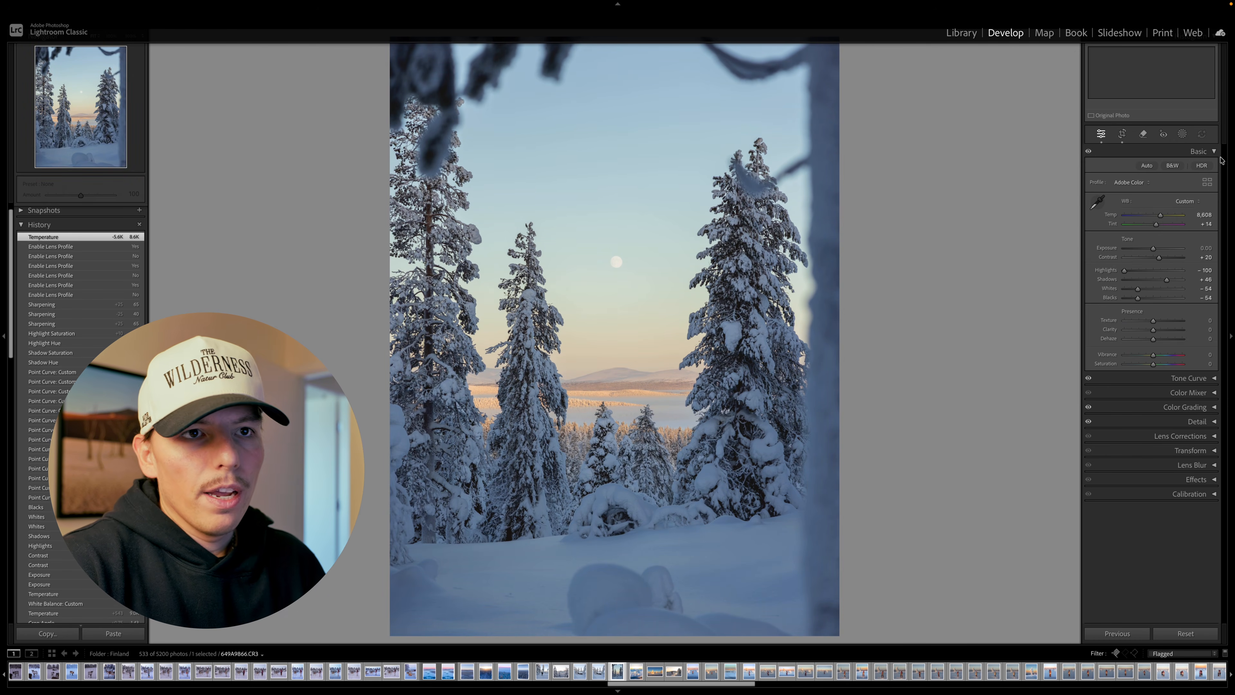
pyautogui.click(1210, 151)
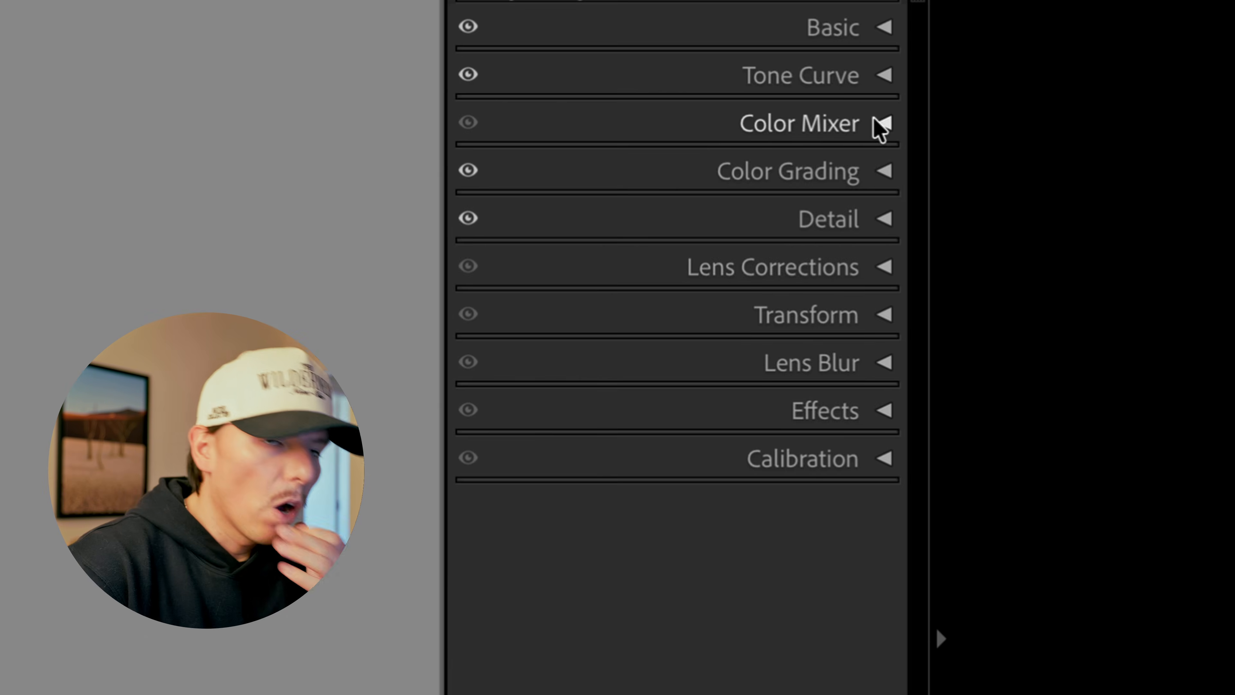
# Try strong Aqua and Blue hue shifts in the Color Mixer and settle the Blue hue at -8.
pyautogui.click(1215, 181)
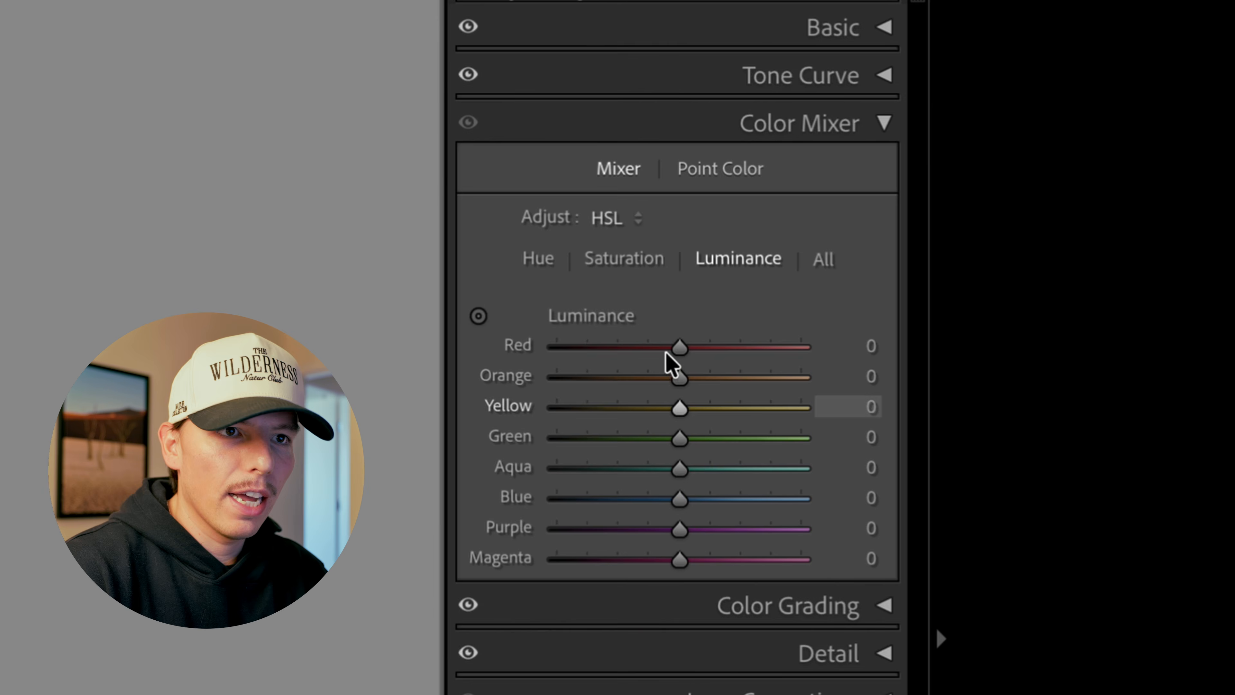
pyautogui.click(528, 263)
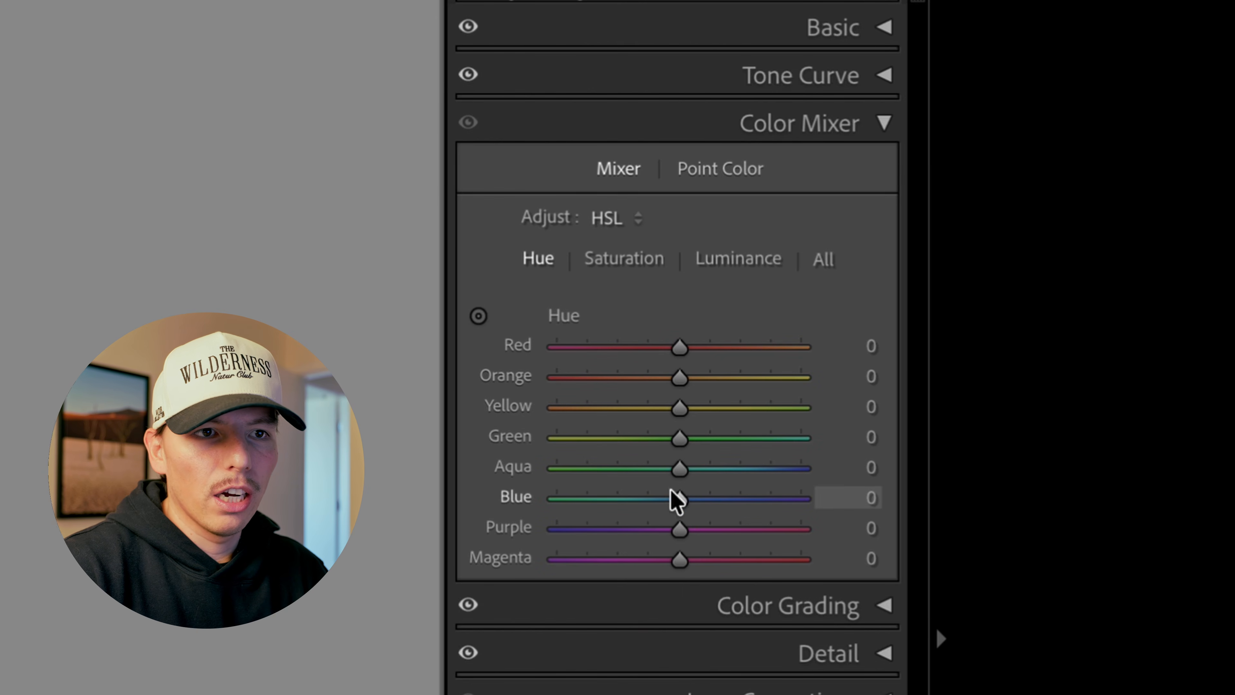
pyautogui.moveTo(678, 477); pyautogui.dragTo(437, 538)
pyautogui.doubleClick(681, 473)
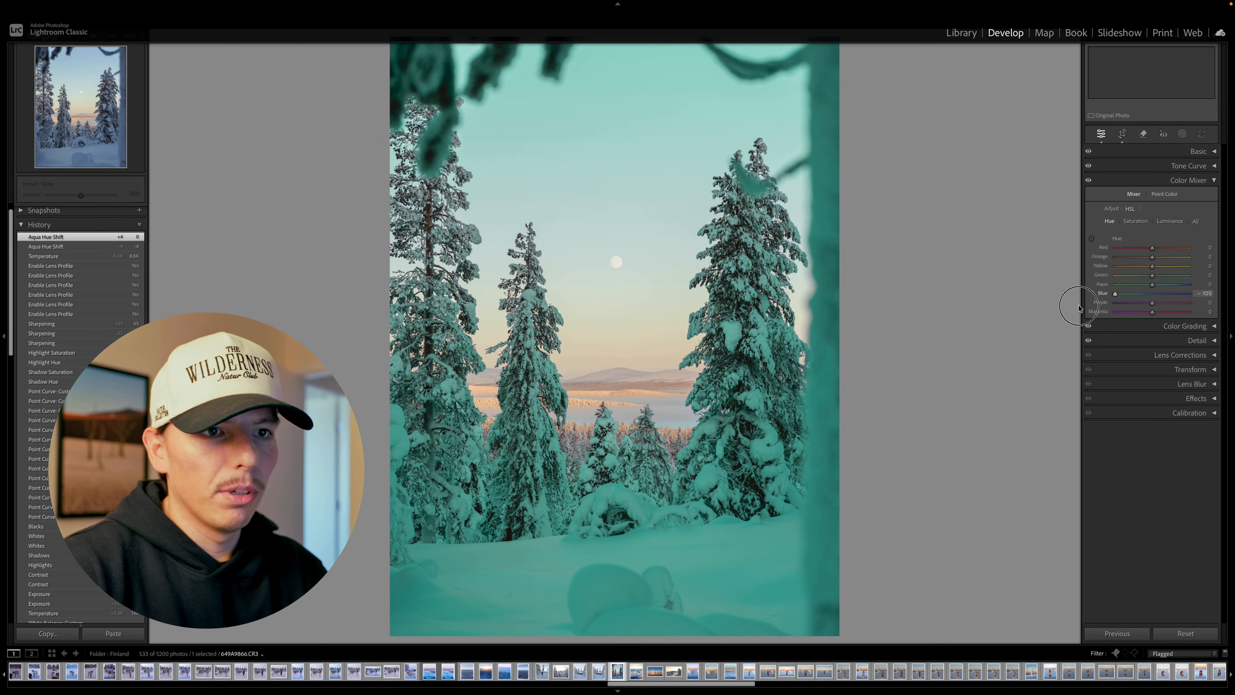
pyautogui.moveTo(1079, 307); pyautogui.dragTo(1123, 299)
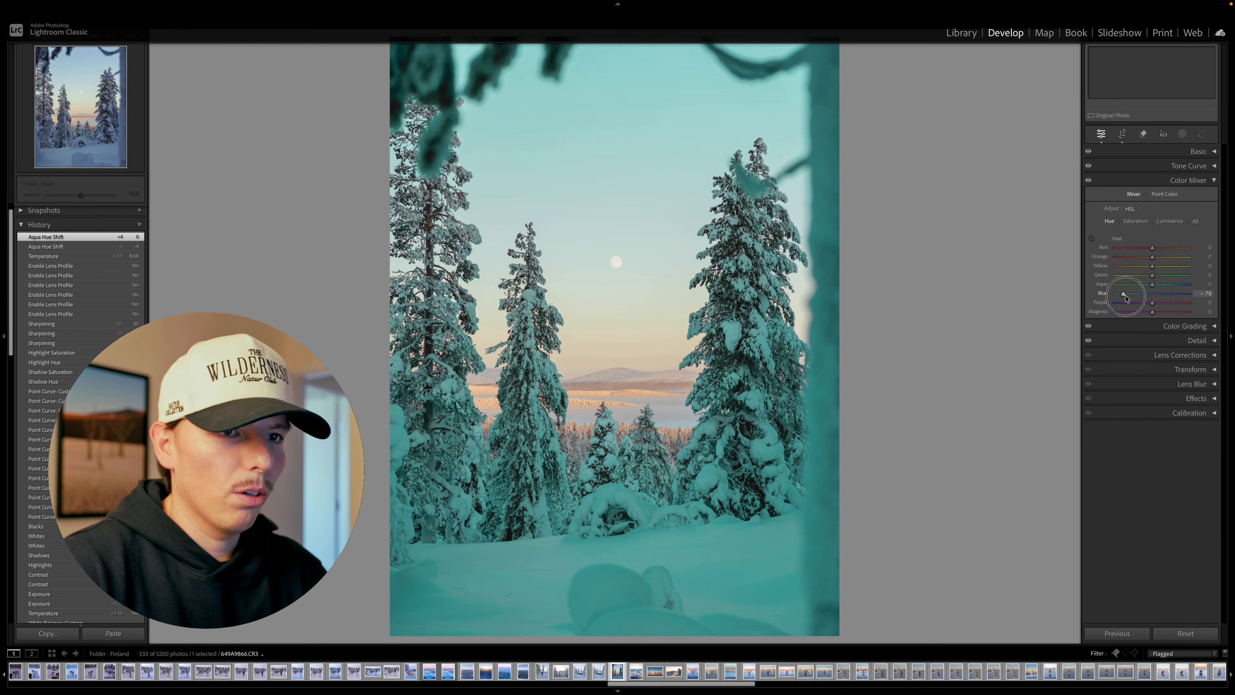
pyautogui.moveTo(1127, 297)
pyautogui.mouseDown()
pyautogui.moveTo(1221, 296)
pyautogui.moveTo(1149, 296)
pyautogui.mouseUp()
pyautogui.doubleClick(1156, 296)
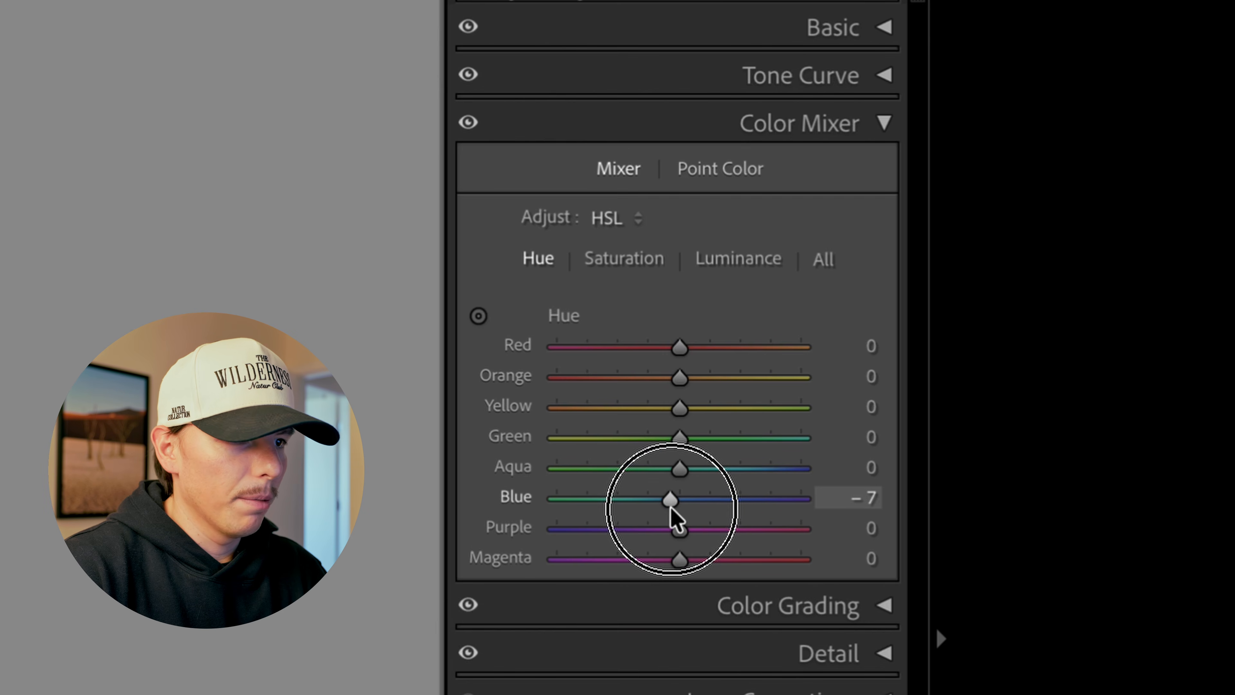
pyautogui.moveTo(671, 506)
pyautogui.mouseDown()
pyautogui.moveTo(686, 510)
pyautogui.moveTo(672, 518)
pyautogui.mouseUp()
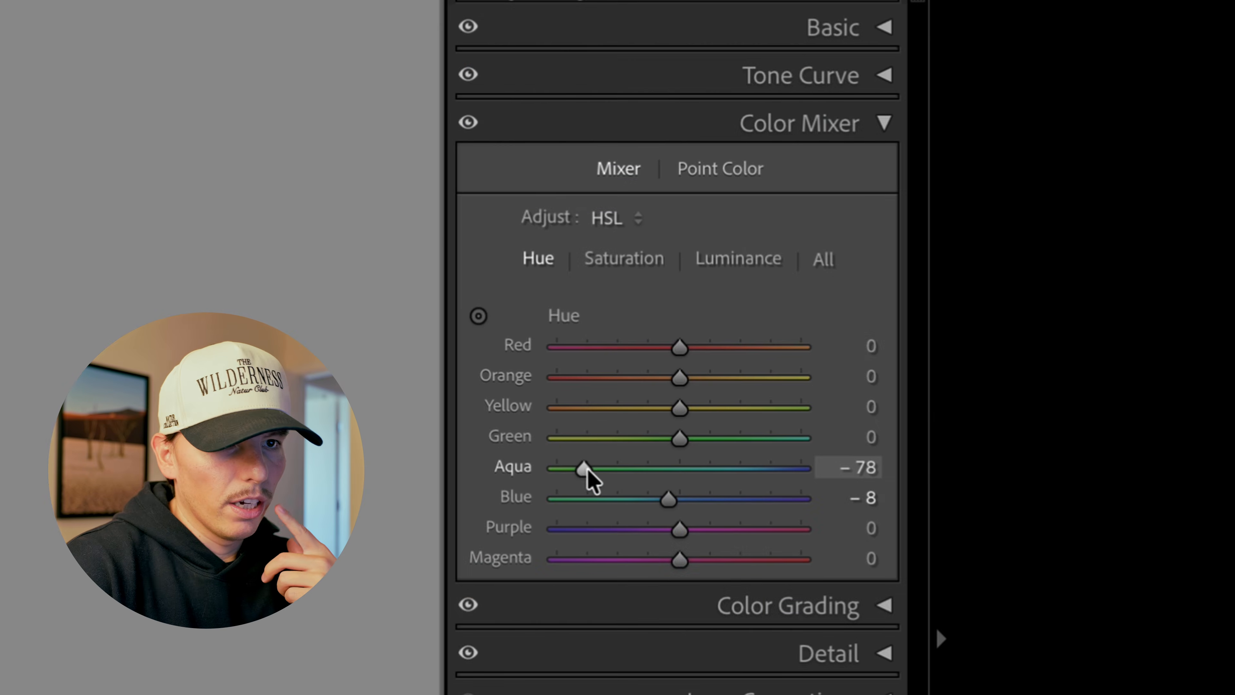
# Try the Aqua hue at -78 and the Yellow hue at +12, resetting each one to zero.
pyautogui.doubleClick(1125, 286)
pyautogui.moveTo(679, 408)
pyautogui.mouseDown()
pyautogui.moveTo(647, 408)
pyautogui.moveTo(694, 410)
pyautogui.mouseUp()
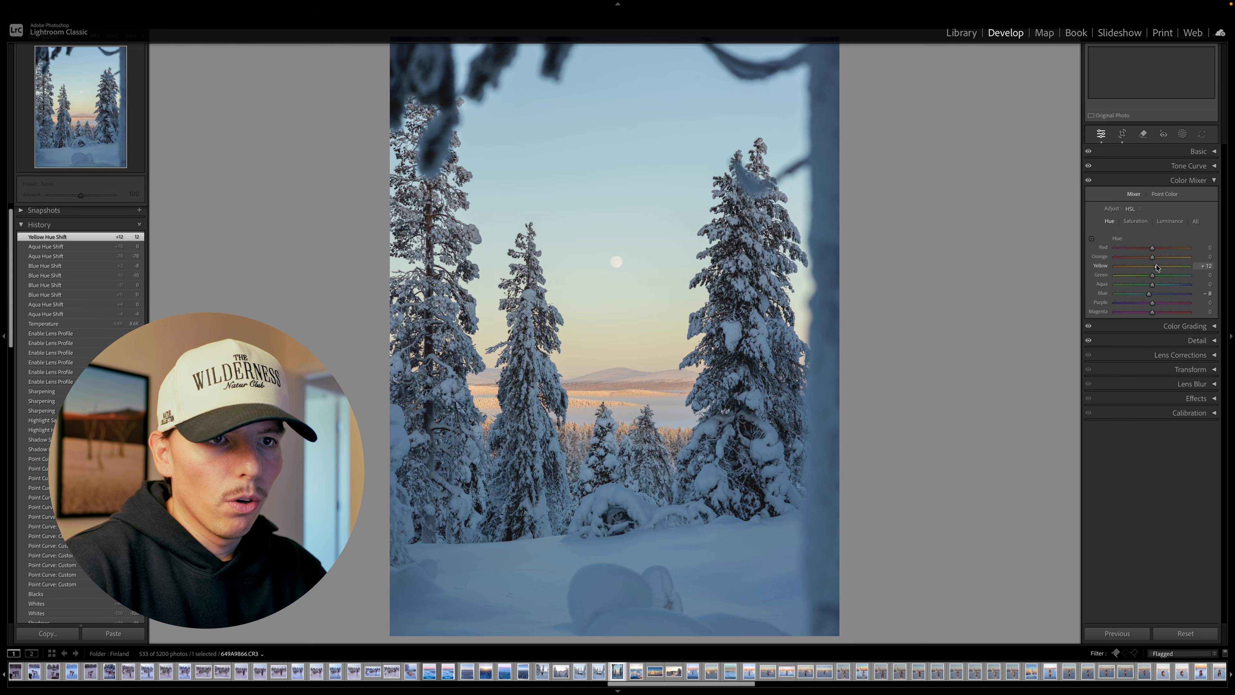
pyautogui.doubleClick(1158, 266)
# Set the Orange hue to -5 and the Yellow hue to -32 in the Color Mixer.
pyautogui.moveTo(1152, 257); pyautogui.dragTo(1150, 261)
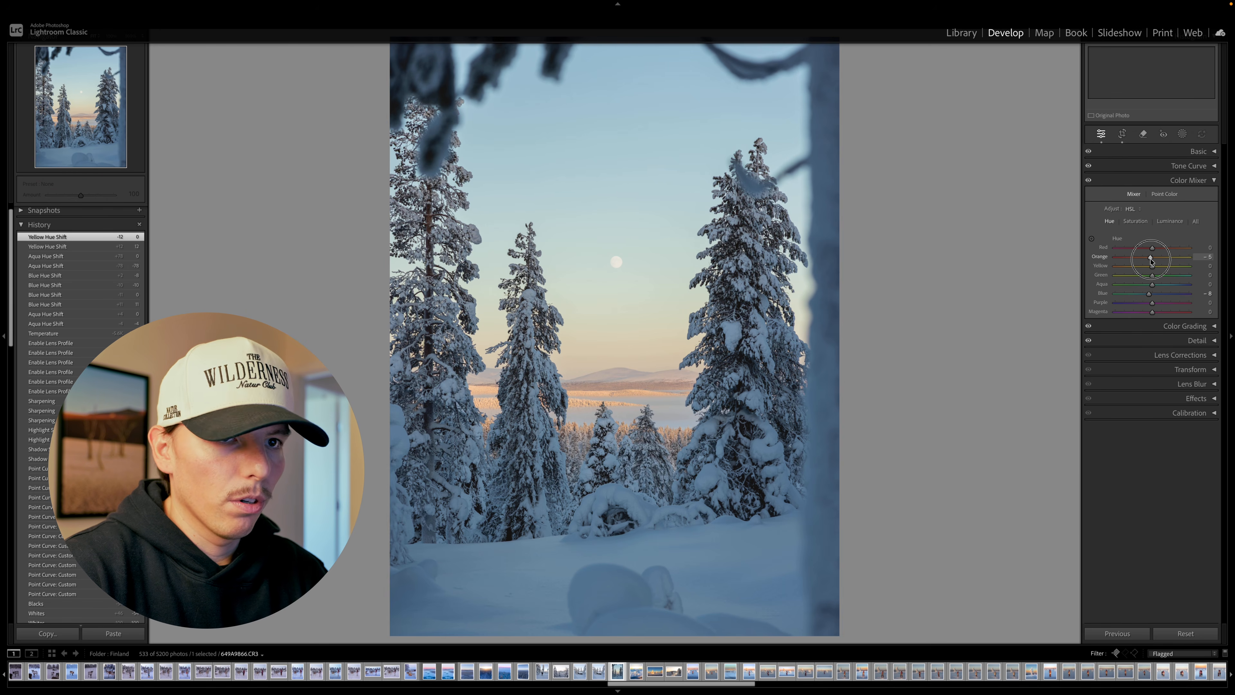
pyautogui.moveTo(1152, 261)
pyautogui.mouseDown()
pyautogui.moveTo(1092, 285)
pyautogui.moveTo(1153, 274)
pyautogui.mouseUp()
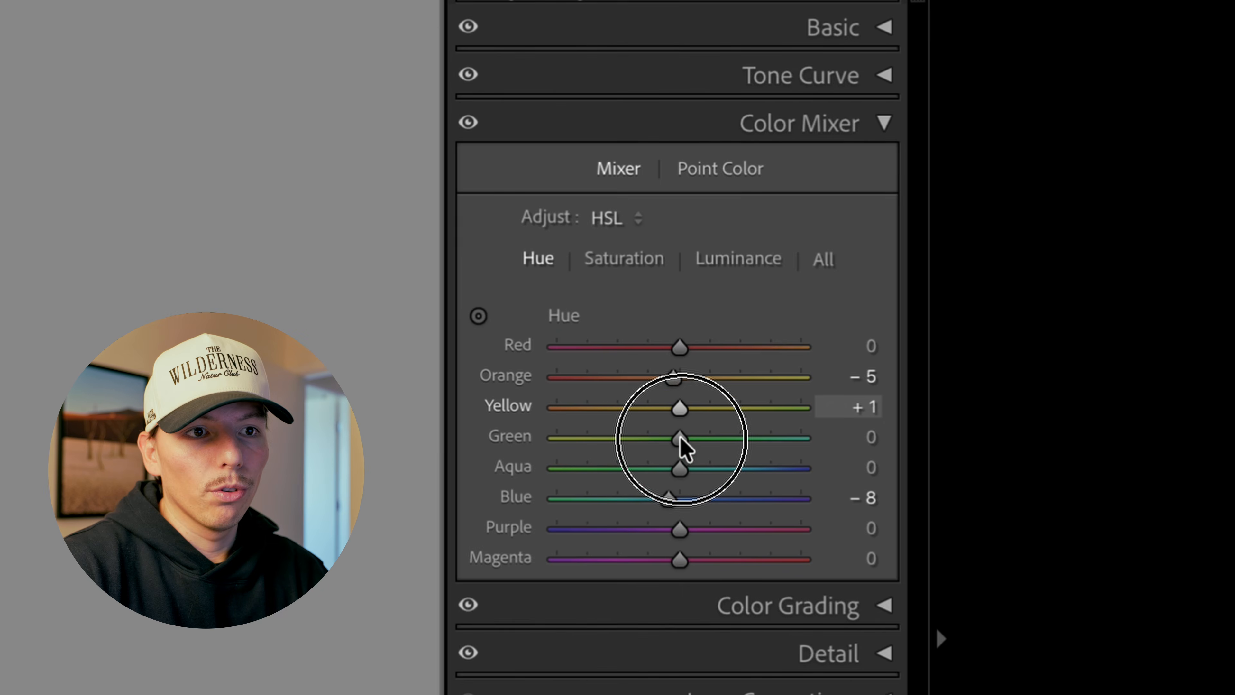
pyautogui.moveTo(681, 437); pyautogui.dragTo(656, 443)
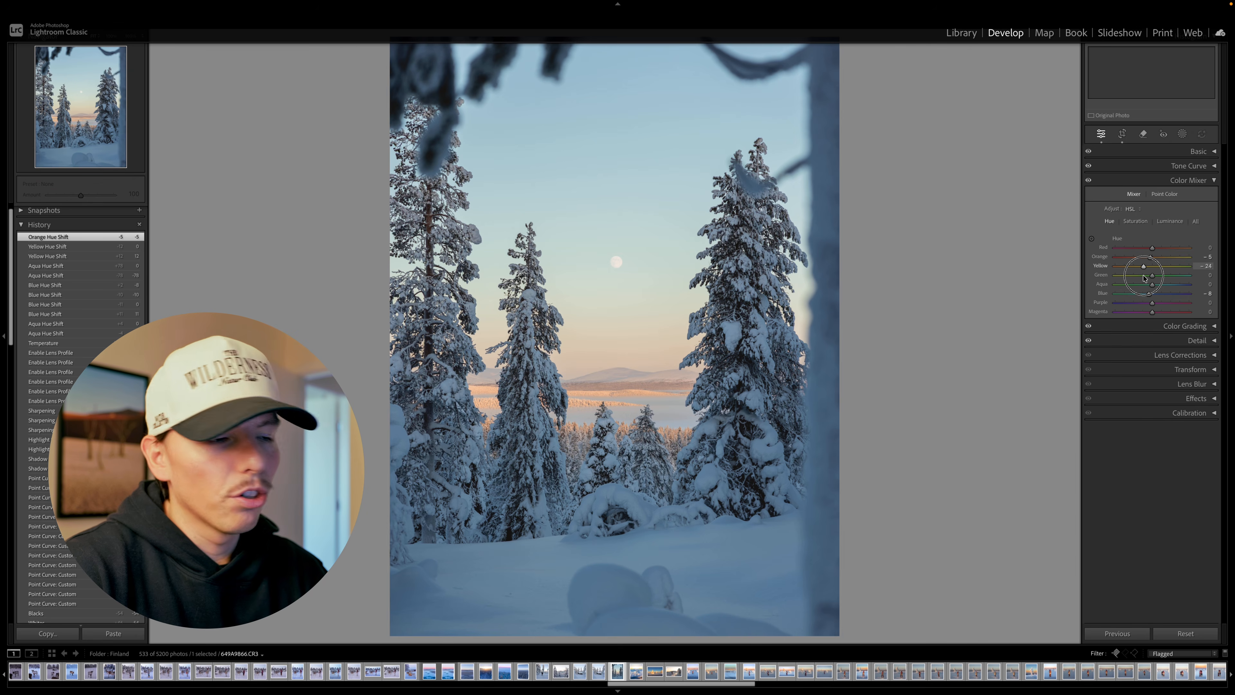
pyautogui.moveTo(1143, 278)
pyautogui.mouseDown()
pyautogui.moveTo(1077, 287)
pyautogui.moveTo(1142, 276)
pyautogui.mouseUp()
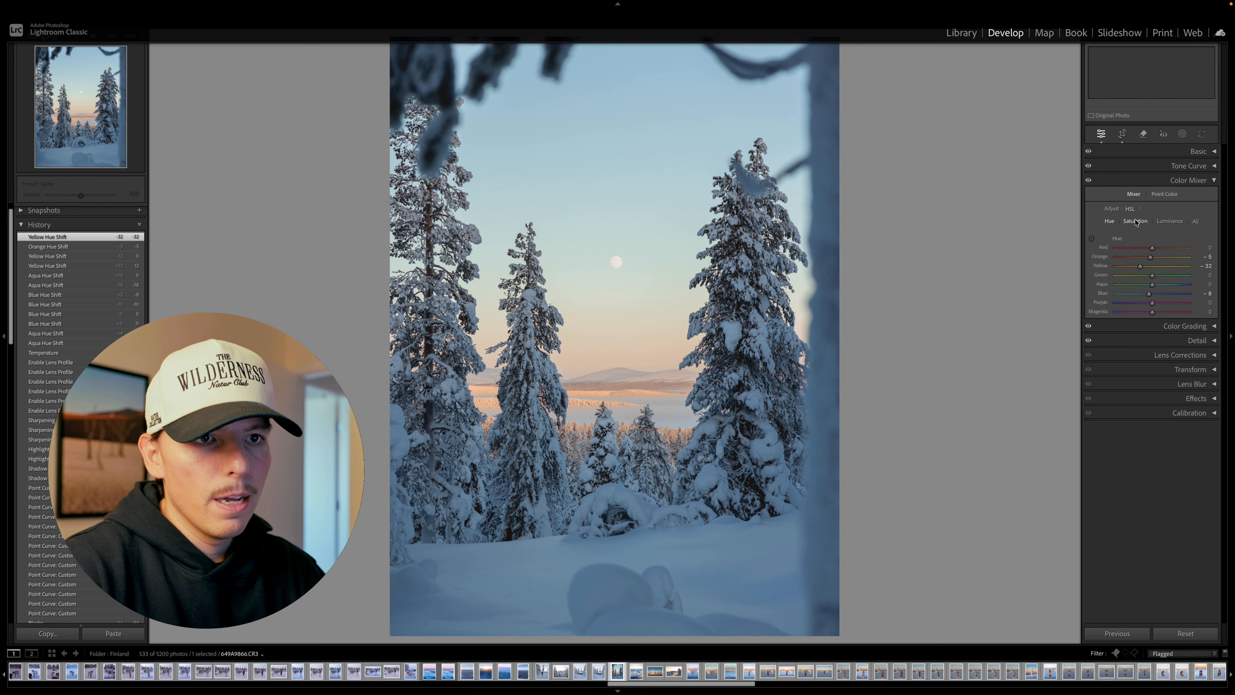
# Raise the Color Mixer saturation to +50 for Orange, +42 for Yellow and +40 for Blue.
pyautogui.click(1136, 221)
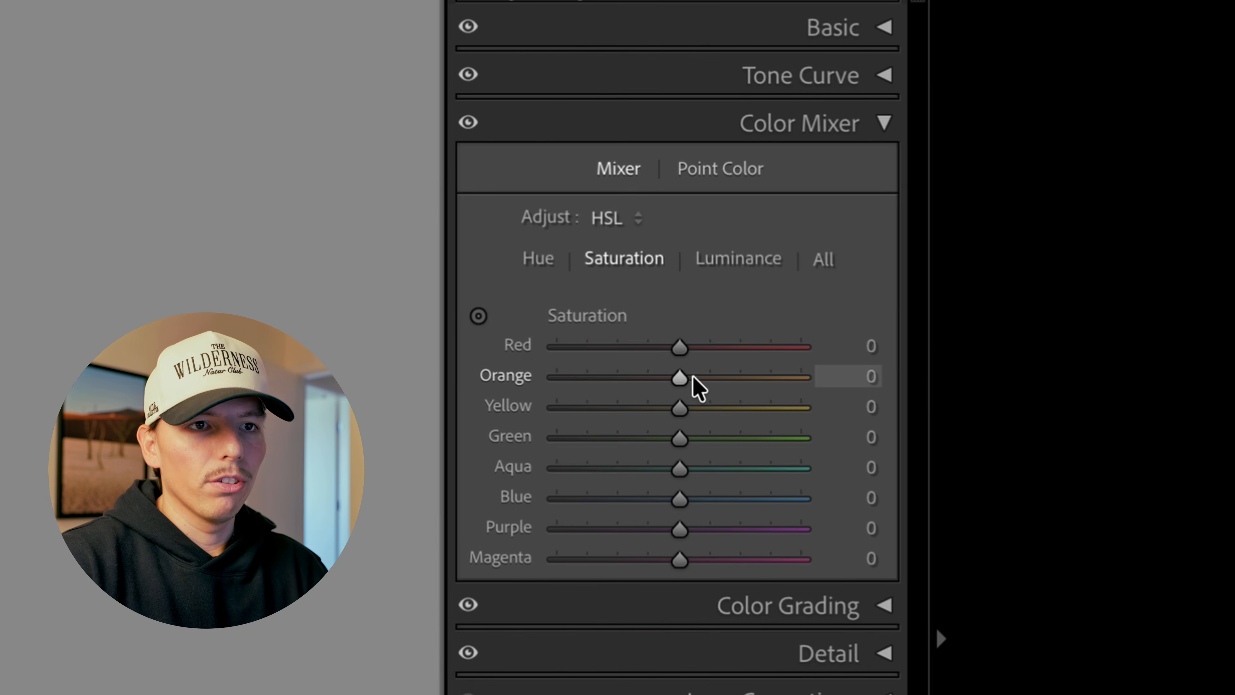
pyautogui.moveTo(687, 382); pyautogui.dragTo(747, 397)
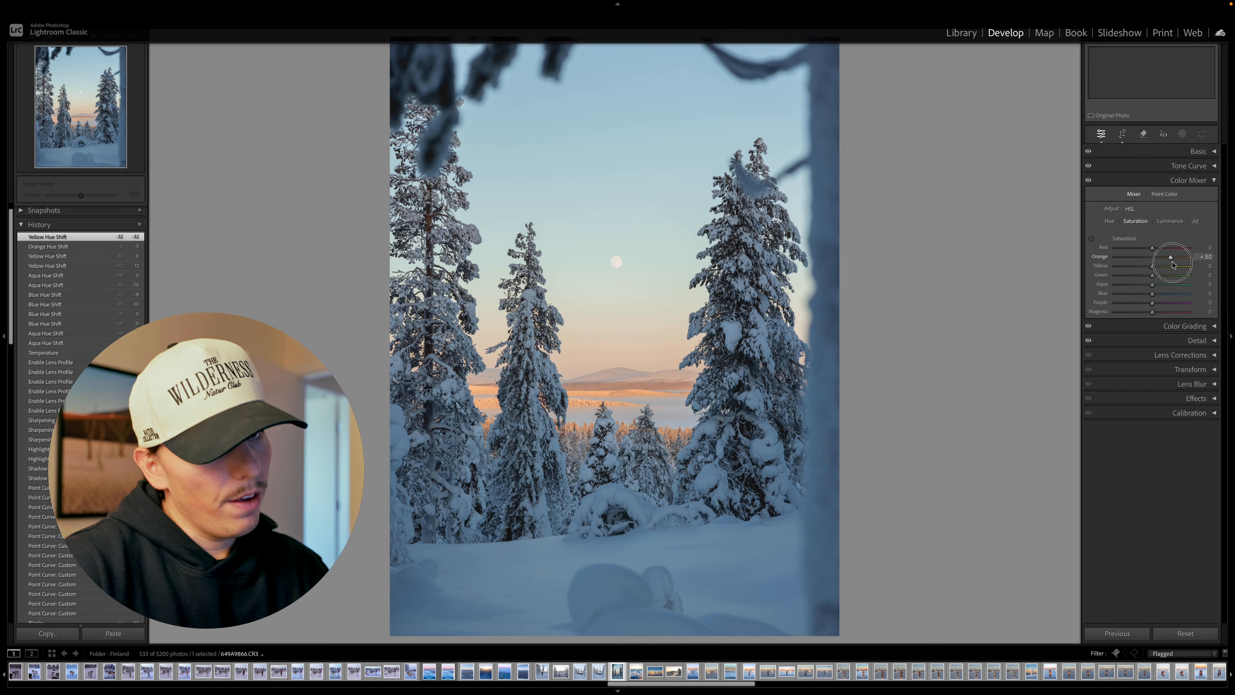
pyautogui.moveTo(1173, 264)
pyautogui.mouseDown()
pyautogui.moveTo(1118, 270)
pyautogui.moveTo(1169, 272)
pyautogui.mouseUp()
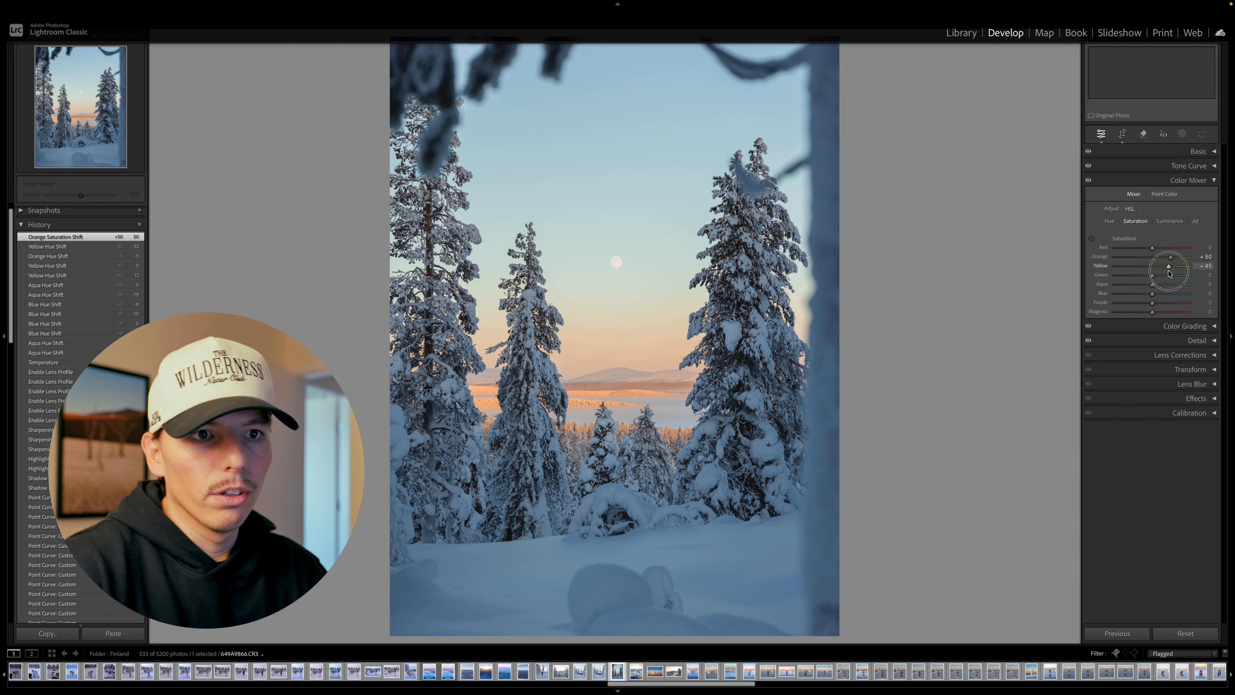
pyautogui.moveTo(1169, 273); pyautogui.dragTo(1171, 300)
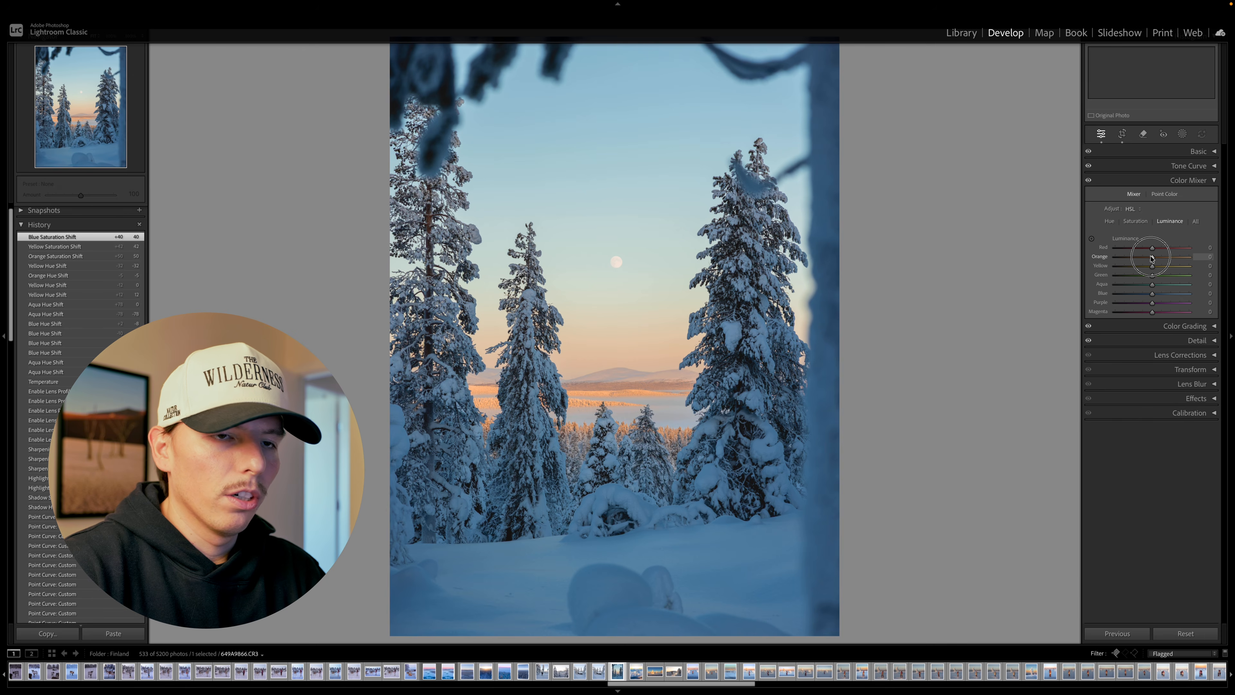
# Slightly lower the Orange and Yellow luminance in the Color Mixer and raise the Blue luminance to +24.
pyautogui.moveTo(1152, 257)
pyautogui.mouseDown()
pyautogui.moveTo(1189, 257)
pyautogui.moveTo(1090, 272)
pyautogui.moveTo(1151, 263)
pyautogui.mouseUp()
pyautogui.doubleClick(1155, 258)
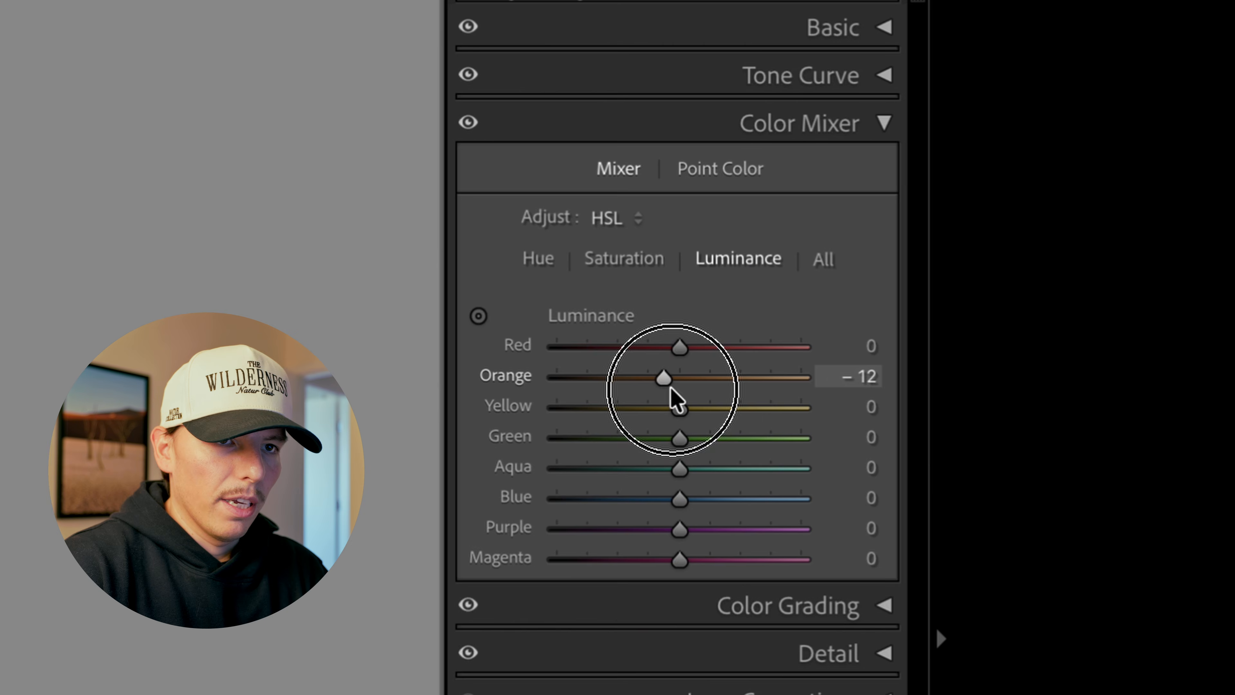
pyautogui.moveTo(671, 389); pyautogui.dragTo(674, 428)
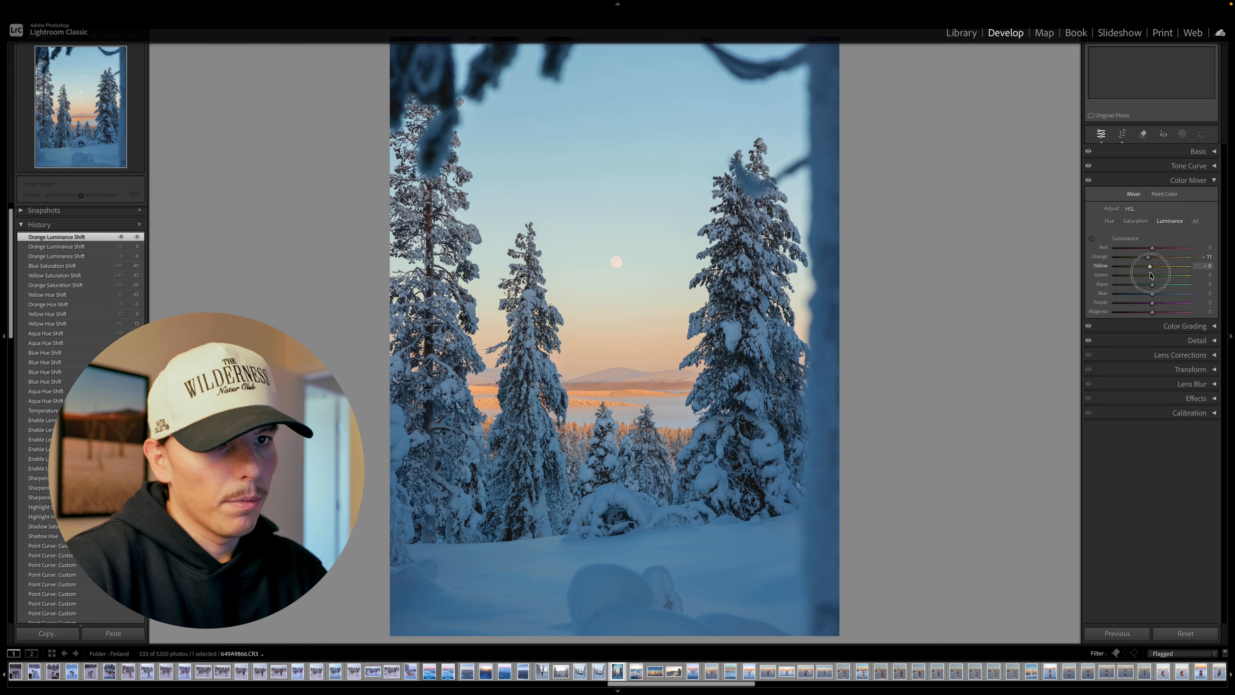
pyautogui.moveTo(1151, 275); pyautogui.dragTo(1169, 295)
# Increase the Blue saturation to +50 and close the Color Mixer settings.
pyautogui.click(1135, 221)
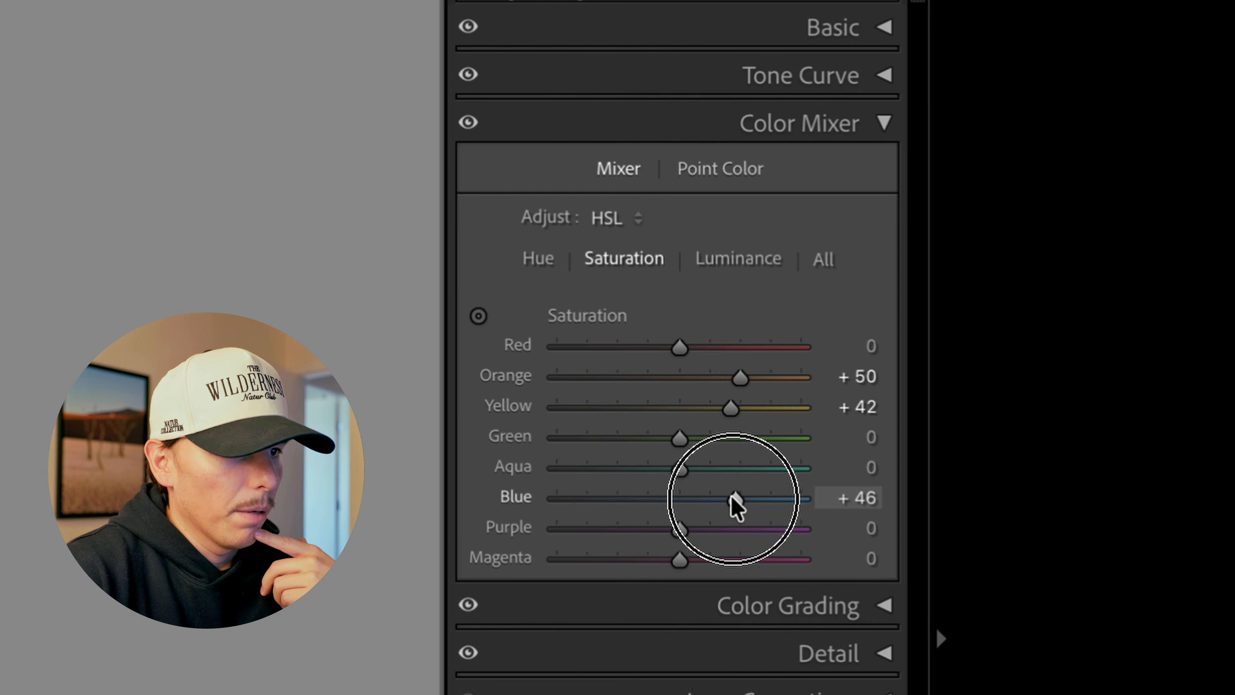
pyautogui.moveTo(736, 506); pyautogui.dragTo(740, 505)
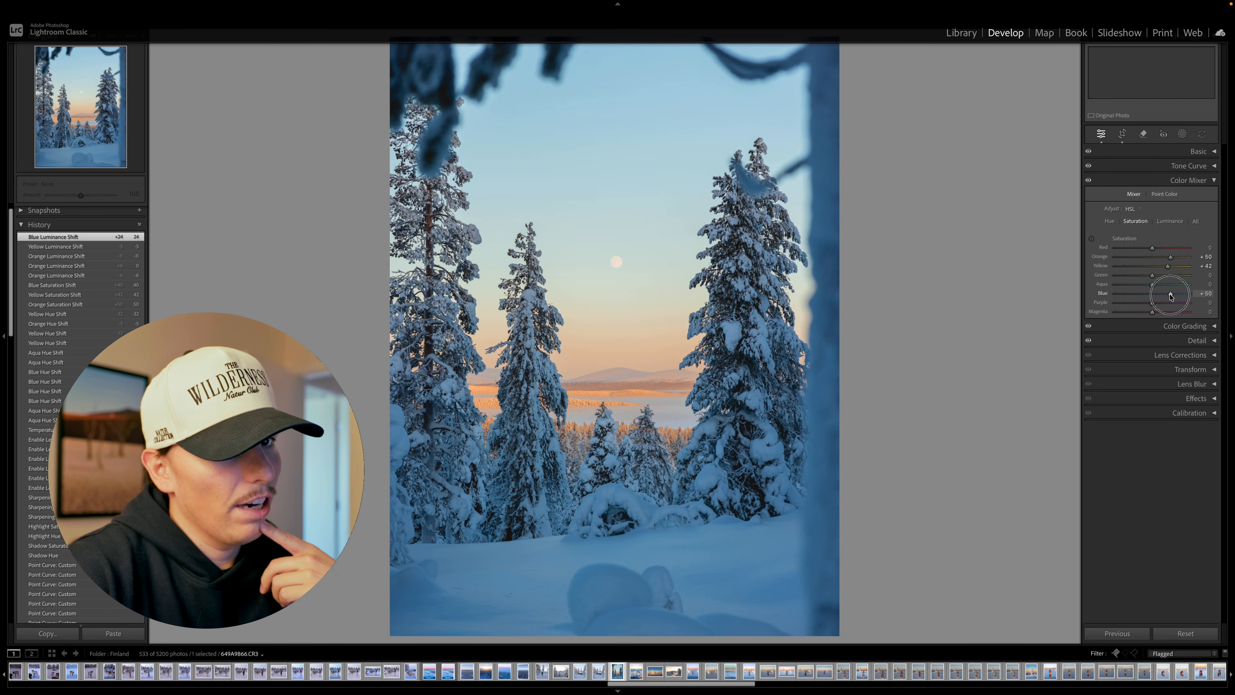
pyautogui.moveTo(1170, 296); pyautogui.dragTo(1171, 296)
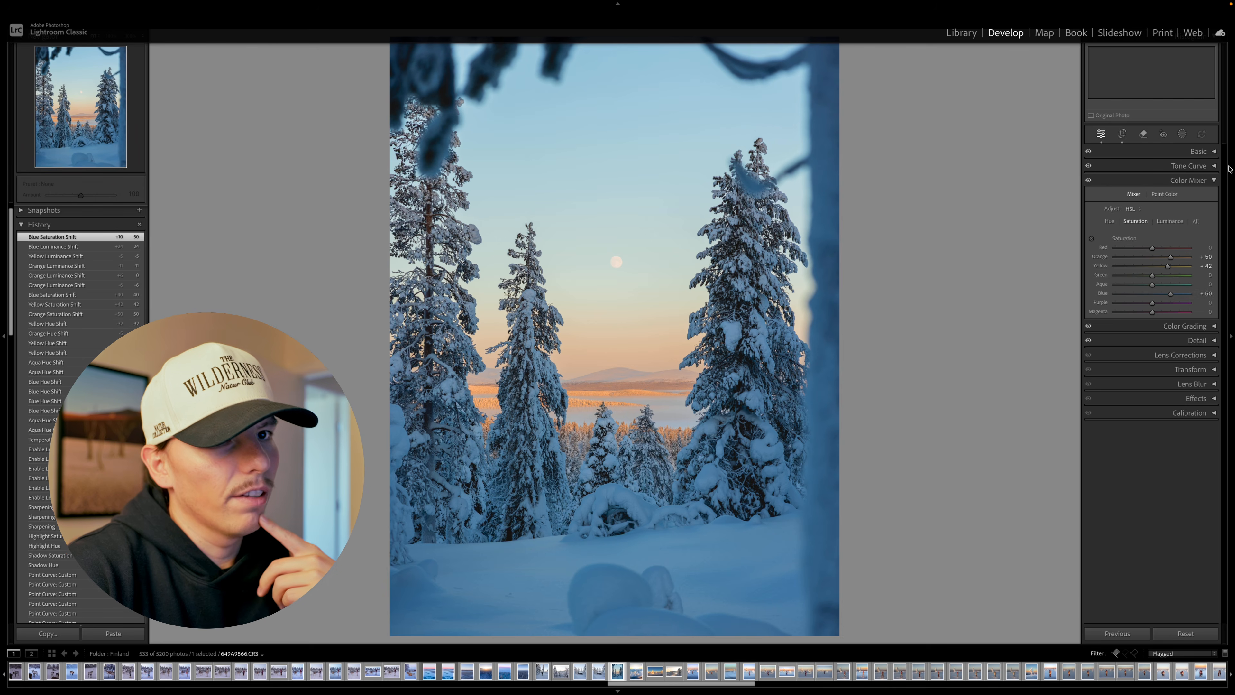
pyautogui.click(1188, 180)
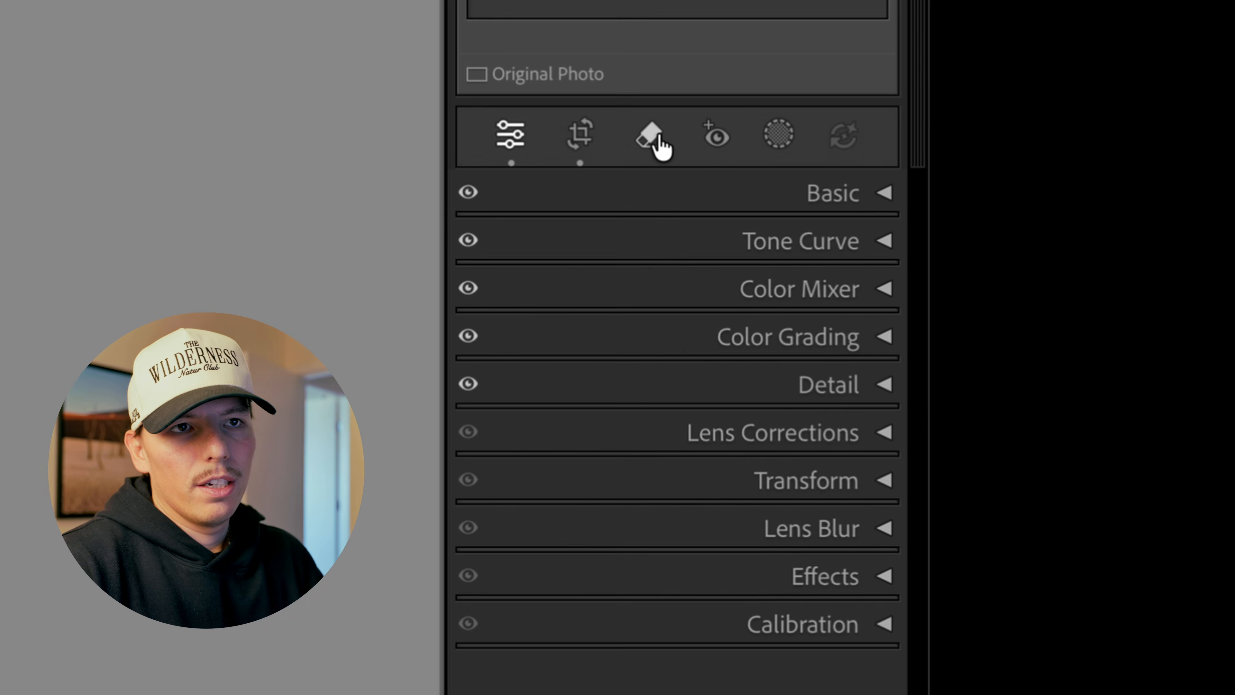
# Remove the small spot in the foreground snow with the Remove tool and return to the editing adjustments.
pyautogui.click(652, 139)
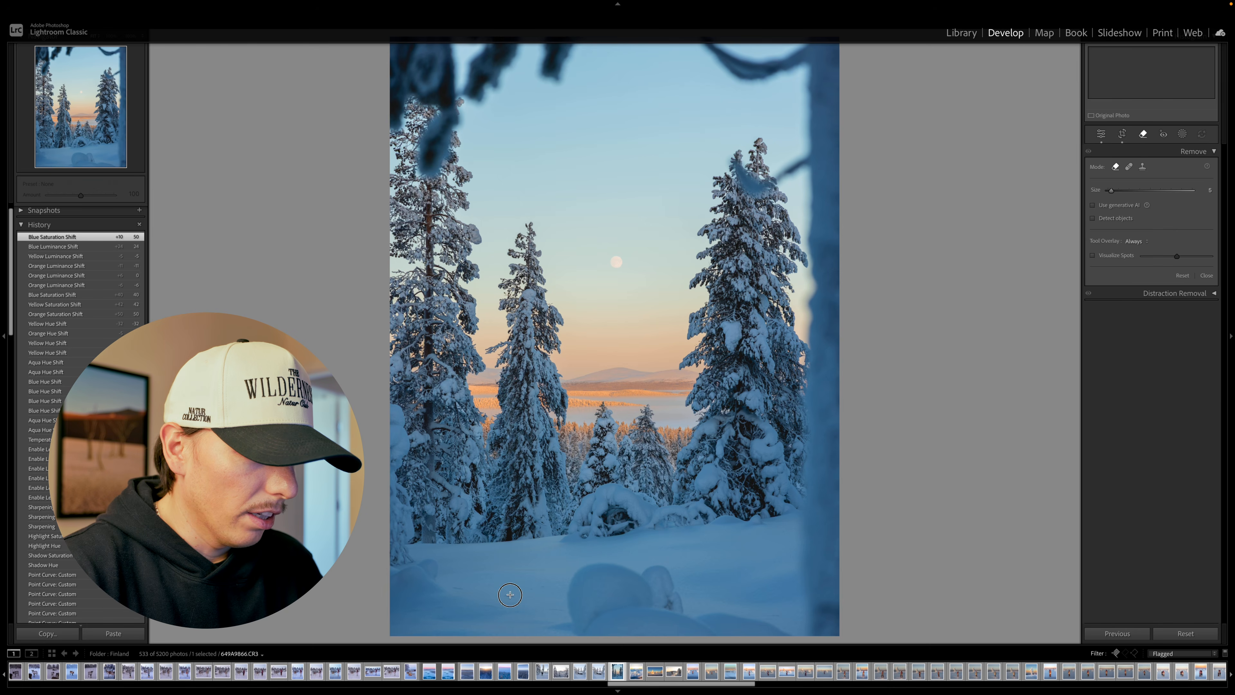
pyautogui.click(513, 596)
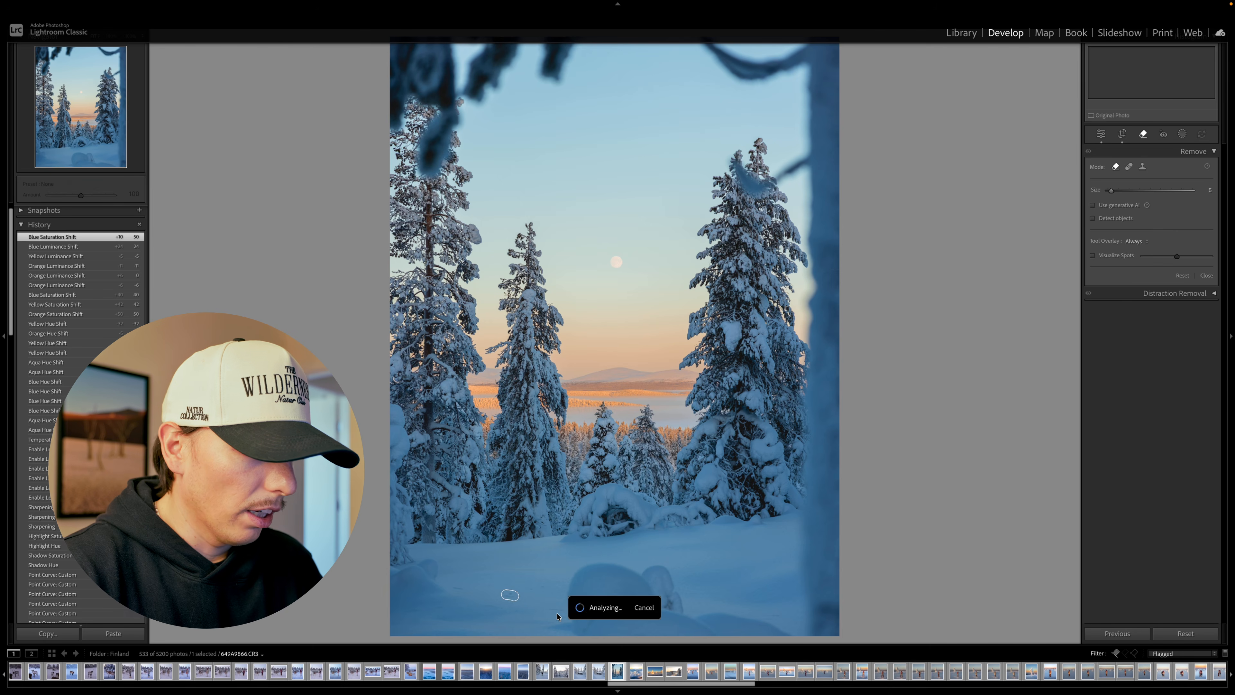
pyautogui.click(1101, 134)
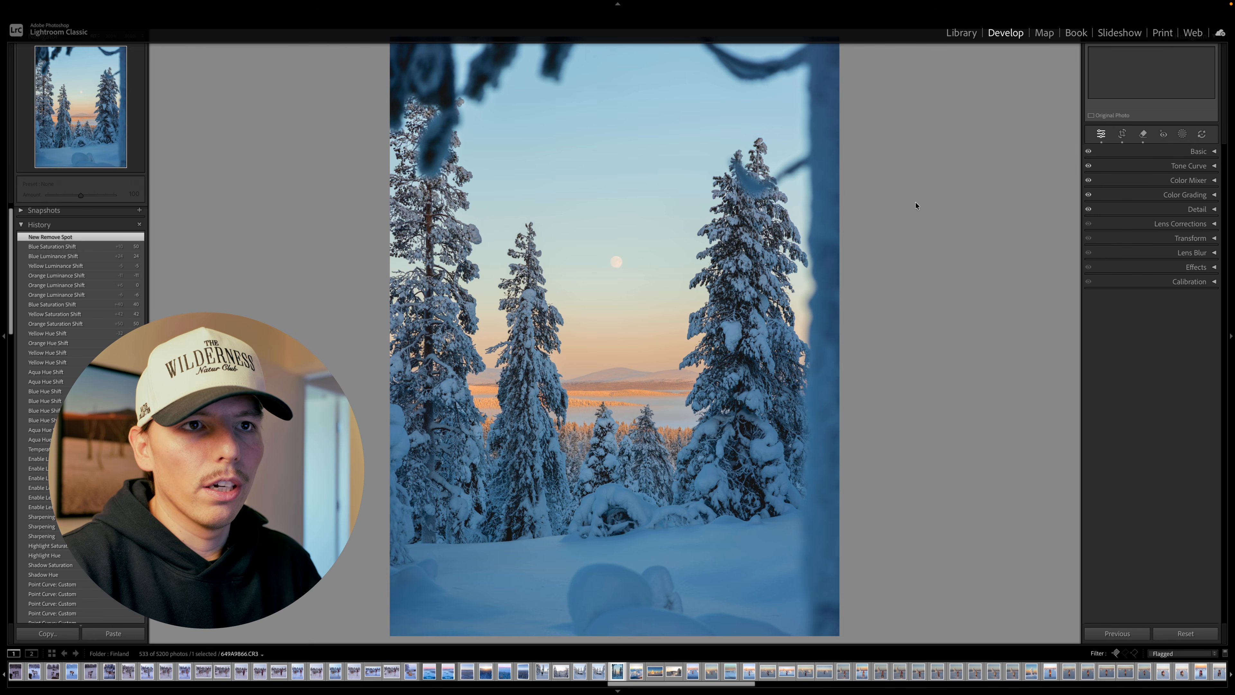
# Add a linear gradient mask rising over the foreground snow, lower its exposure to about −0.8 and fine-tune the gradient's position.
pyautogui.click(1182, 136)
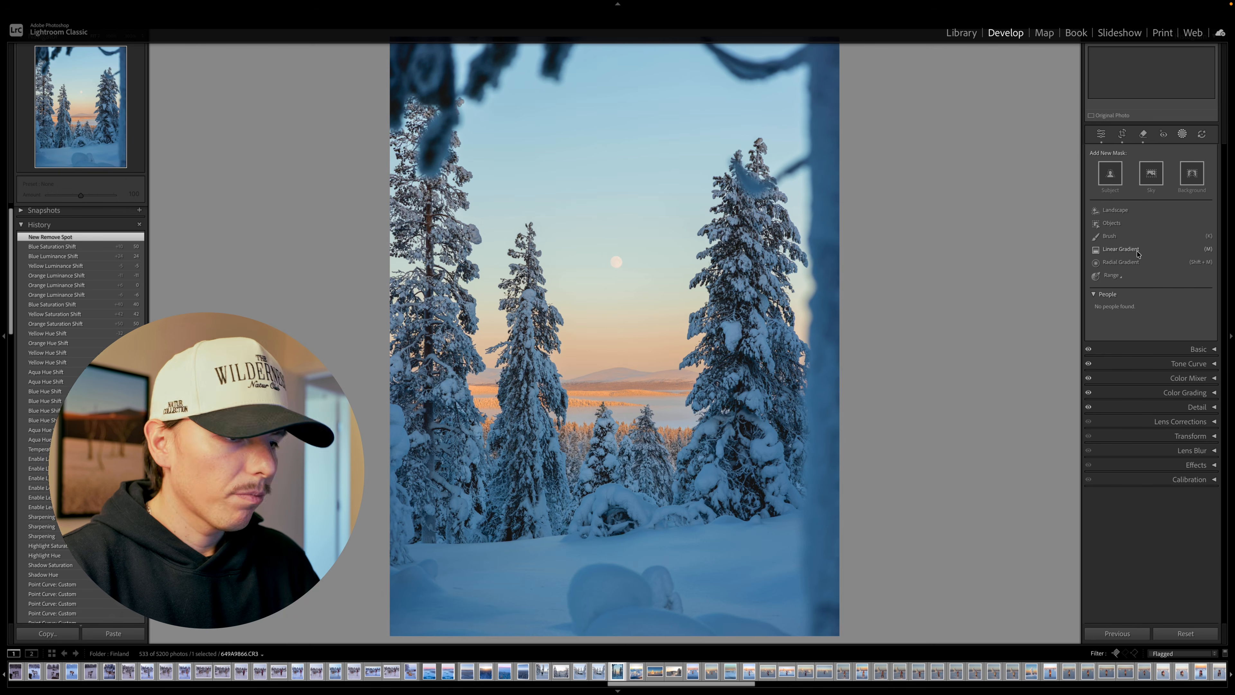
pyautogui.click(1120, 249)
pyautogui.click(1179, 135)
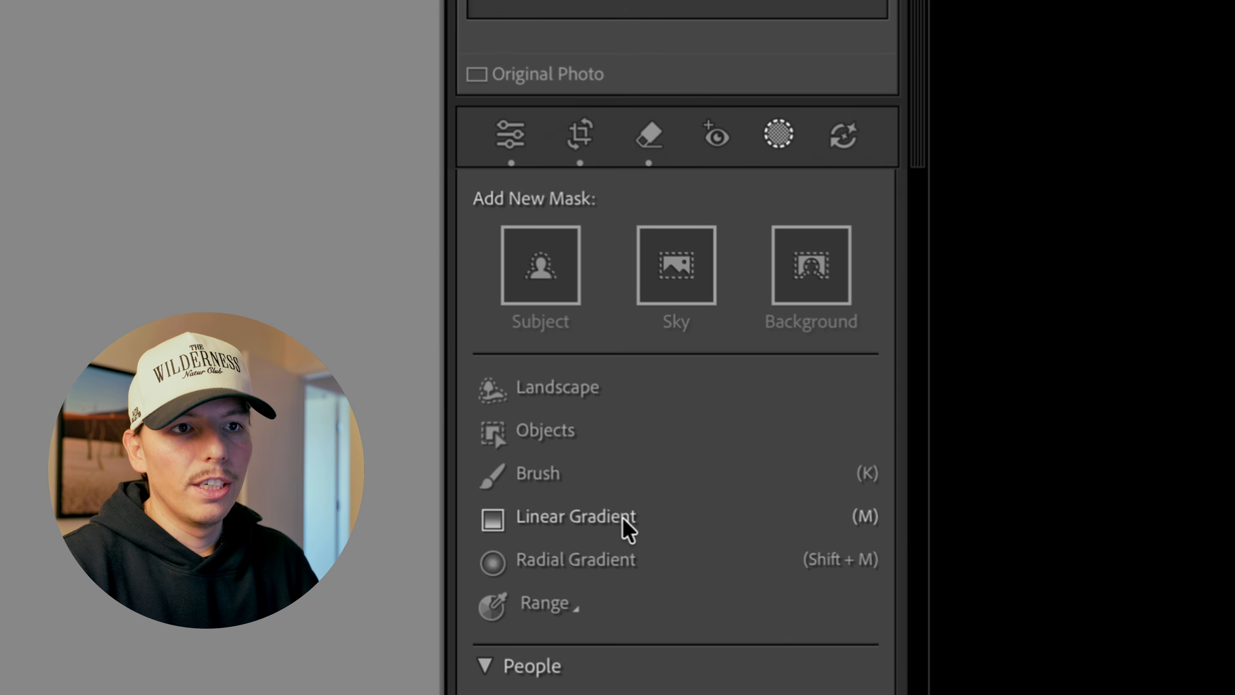
pyautogui.click(1137, 252)
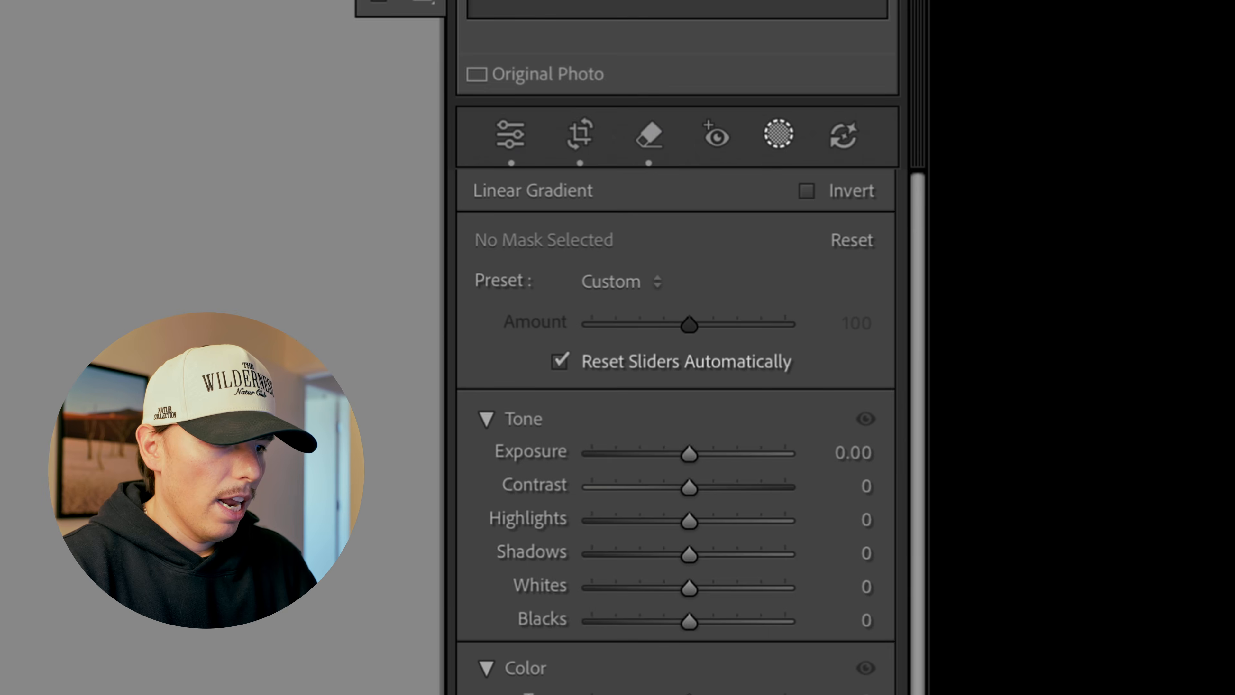
pyautogui.moveTo(633, 608); pyautogui.dragTo(630, 507)
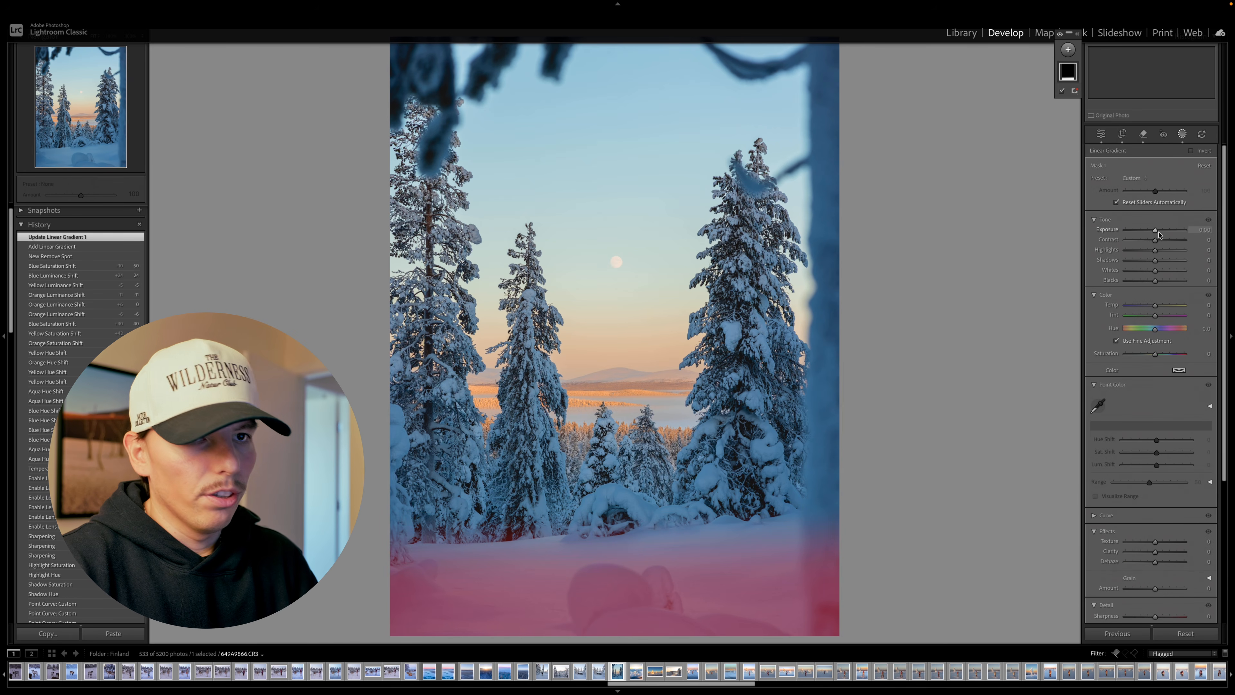
pyautogui.moveTo(1156, 230); pyautogui.dragTo(1151, 237)
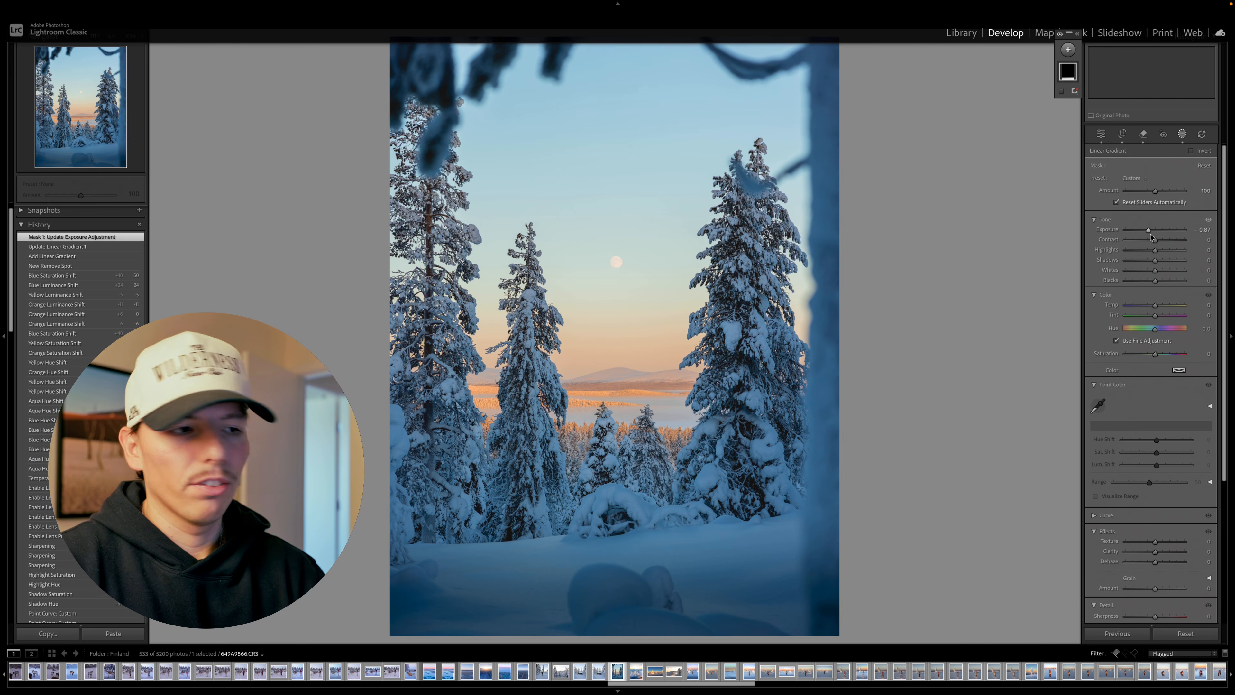
pyautogui.moveTo(623, 560)
pyautogui.mouseDown()
pyautogui.moveTo(623, 585)
pyautogui.moveTo(626, 564)
pyautogui.mouseUp()
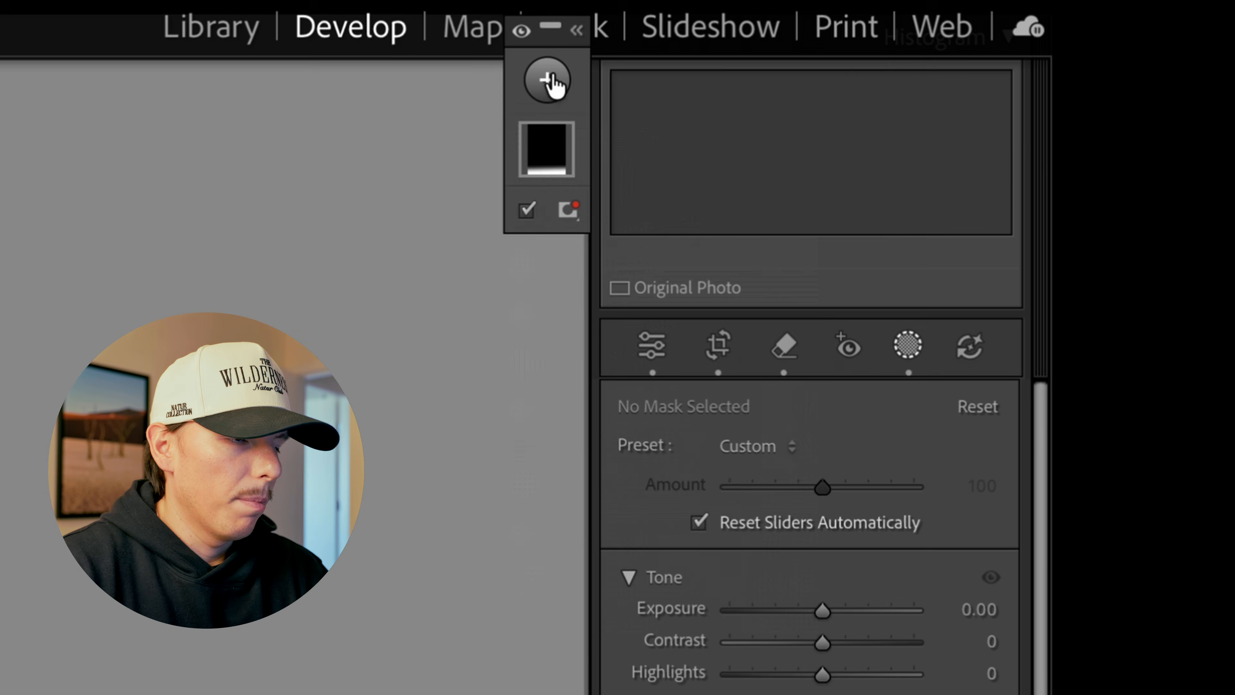
# Add a wide radial gradient mask over the sky around the moon and horizon, centred between the trees.
pyautogui.click(1068, 49)
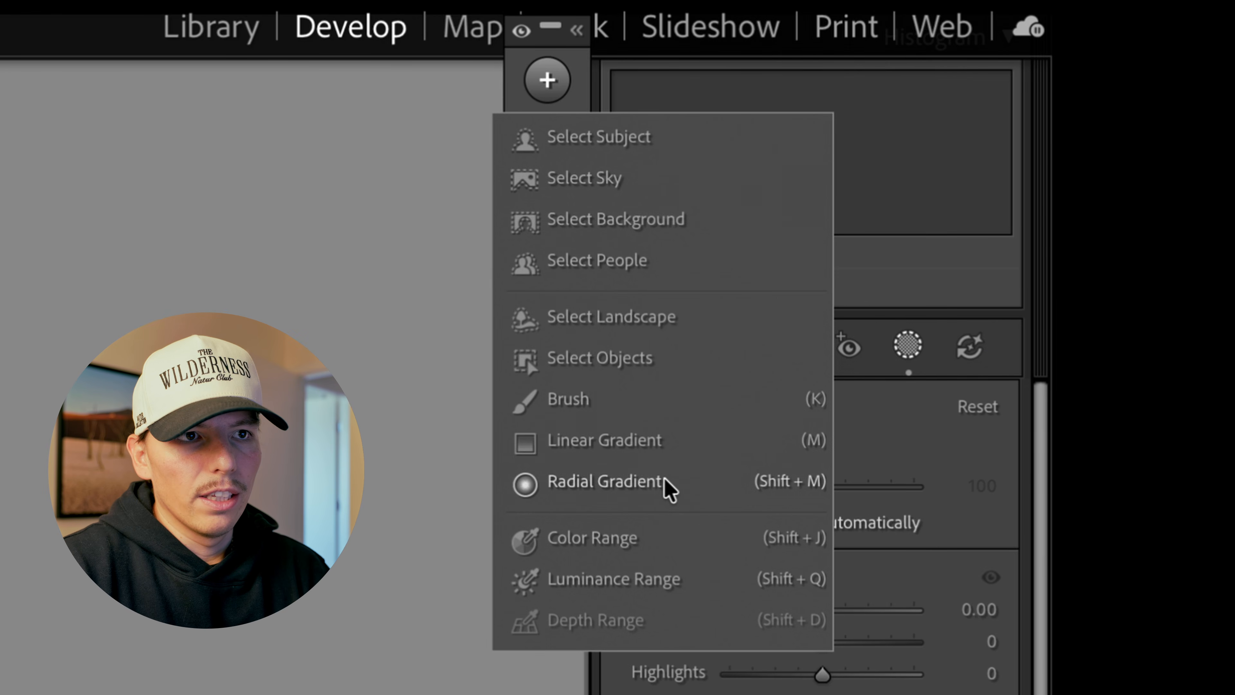
pyautogui.click(643, 501)
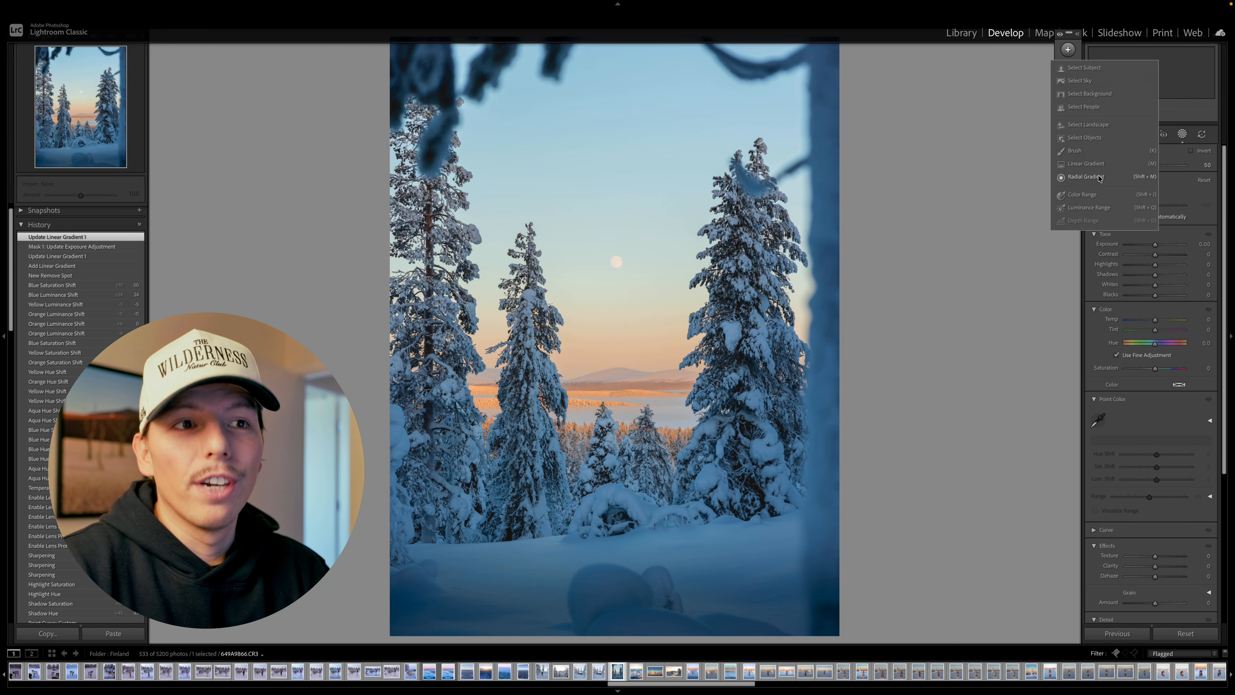
pyautogui.click(592, 300)
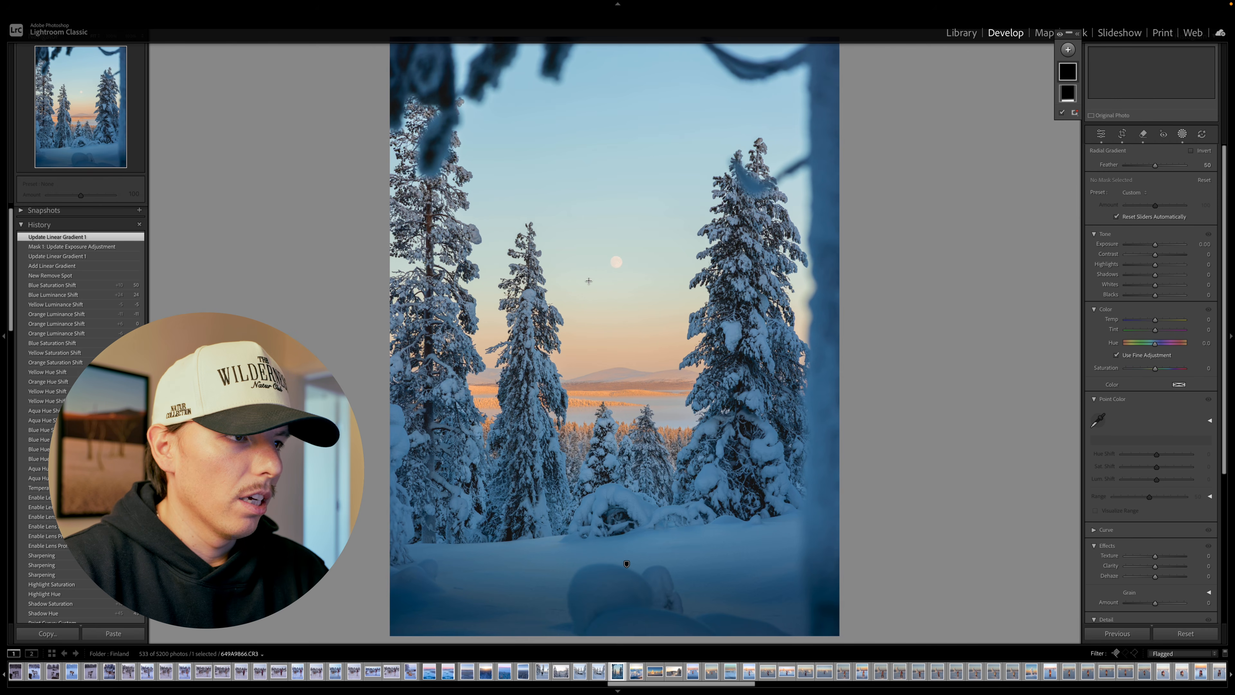
pyautogui.moveTo(588, 278); pyautogui.dragTo(861, 435)
pyautogui.moveTo(546, 273); pyautogui.dragTo(576, 300)
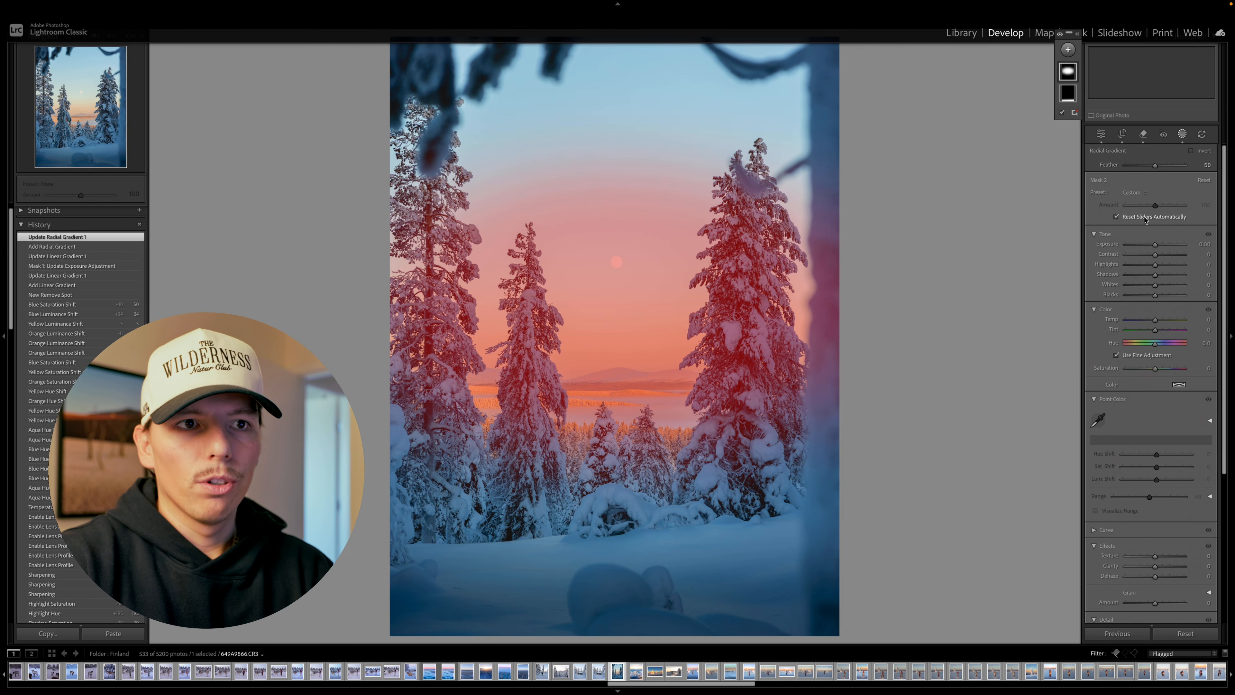
# Try an exposure of −0.75 on the radial mask, reset it, and set the mask's highlights to −100 instead.
pyautogui.moveTo(1155, 244); pyautogui.dragTo(1149, 244)
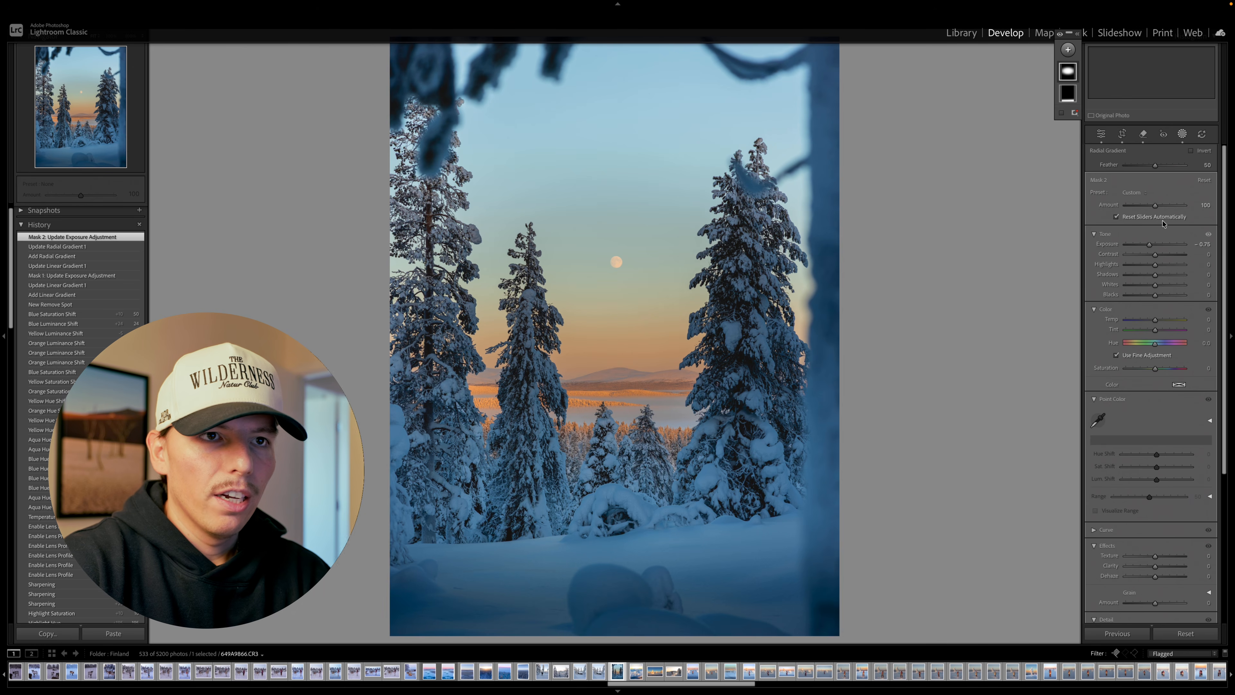
pyautogui.moveTo(641, 318)
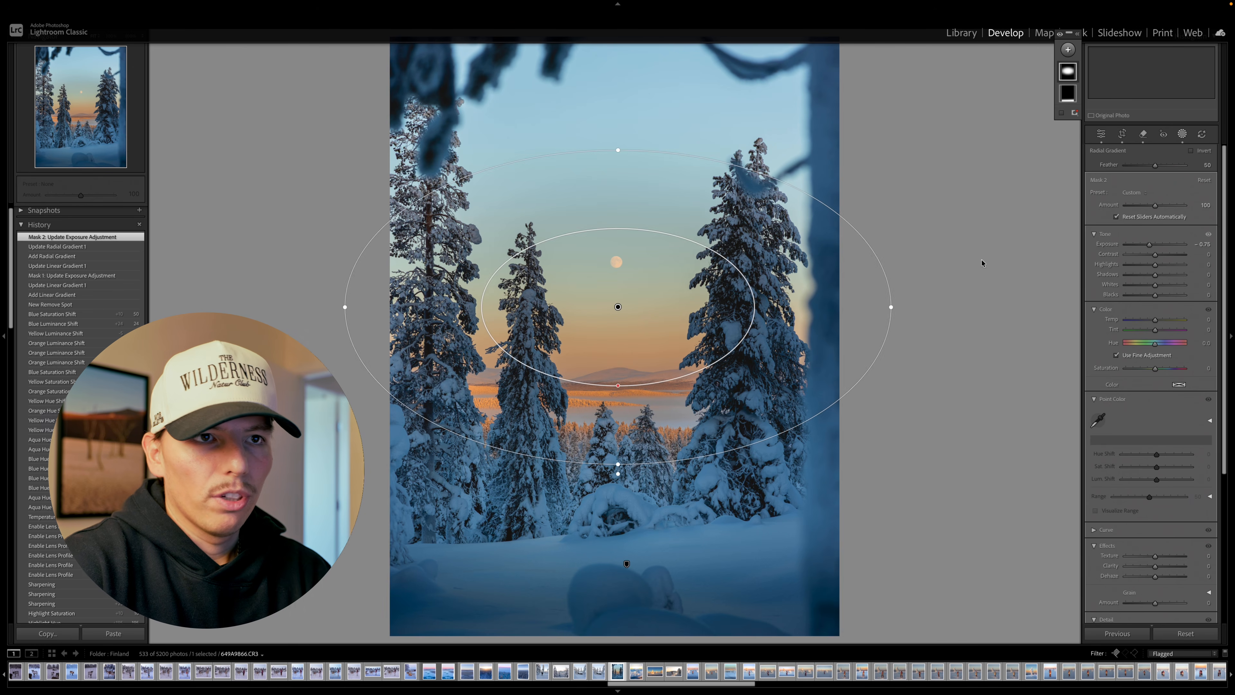
pyautogui.doubleClick(1150, 245)
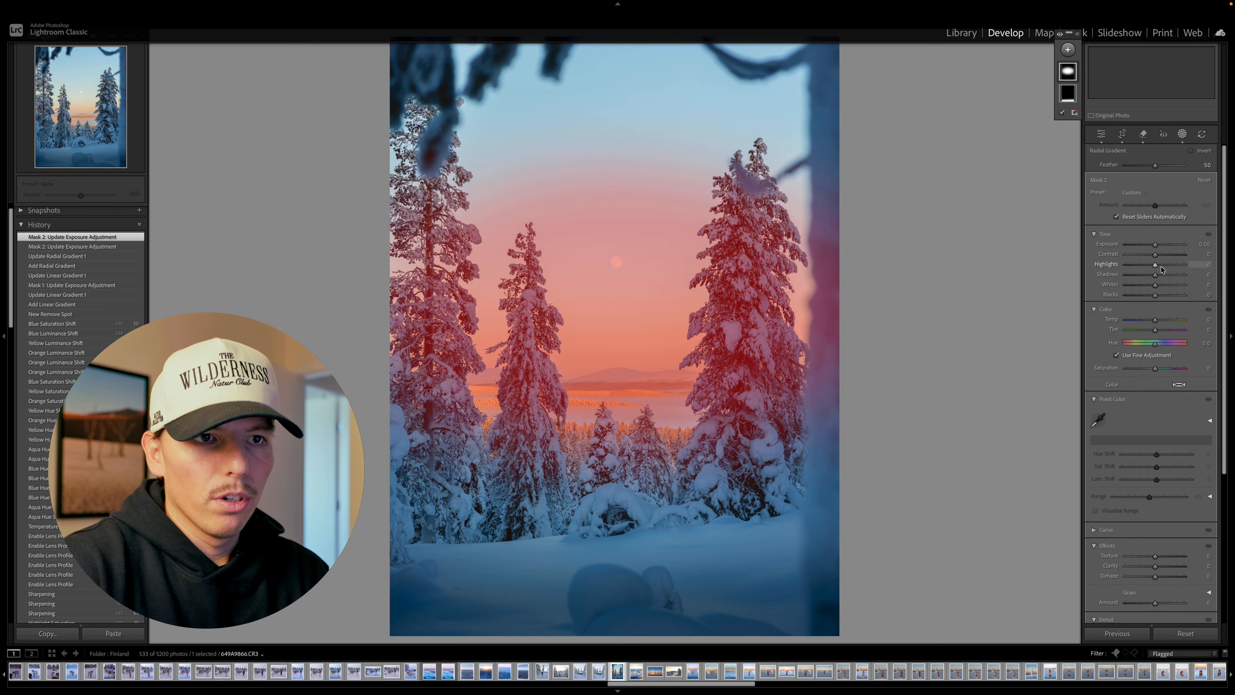
pyautogui.moveTo(1157, 266); pyautogui.dragTo(1097, 269)
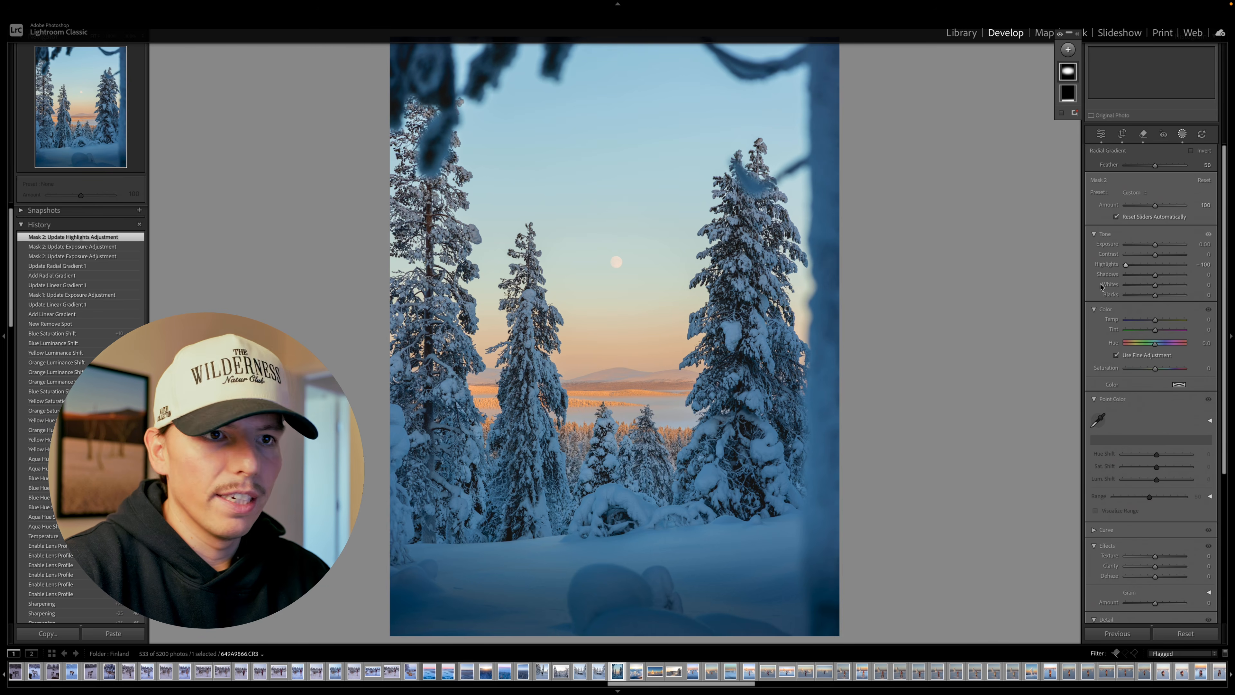
# Add a brush mask and paint it over the whole moon.
pyautogui.click(1068, 49)
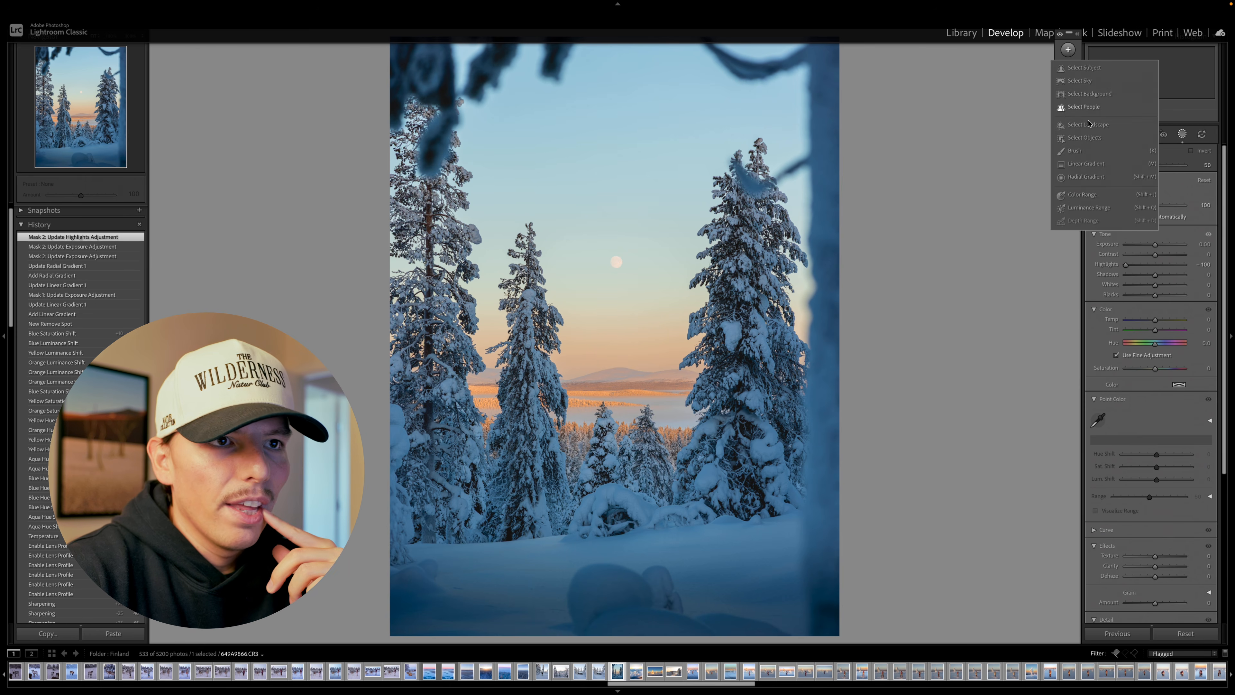
pyautogui.click(1065, 139)
pyautogui.press('super+equal')
pyautogui.press('super+equal')
pyautogui.press('super+equal')
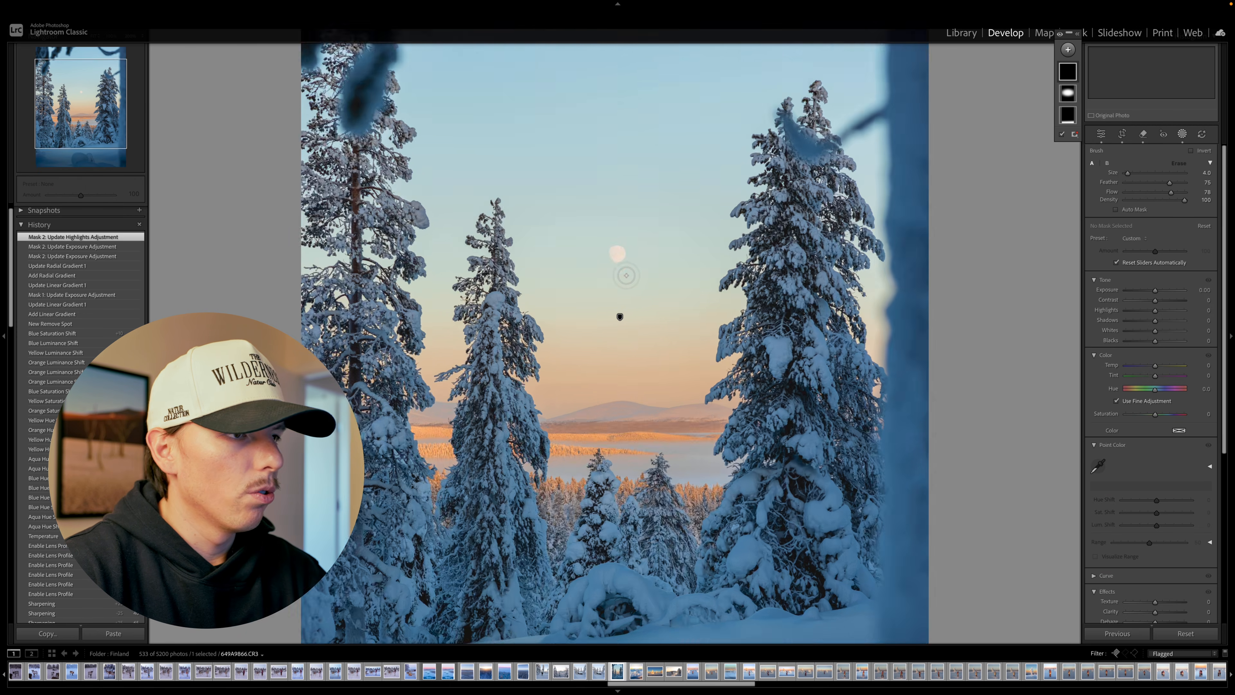
pyautogui.moveTo(74, 103); pyautogui.dragTo(92, 96)
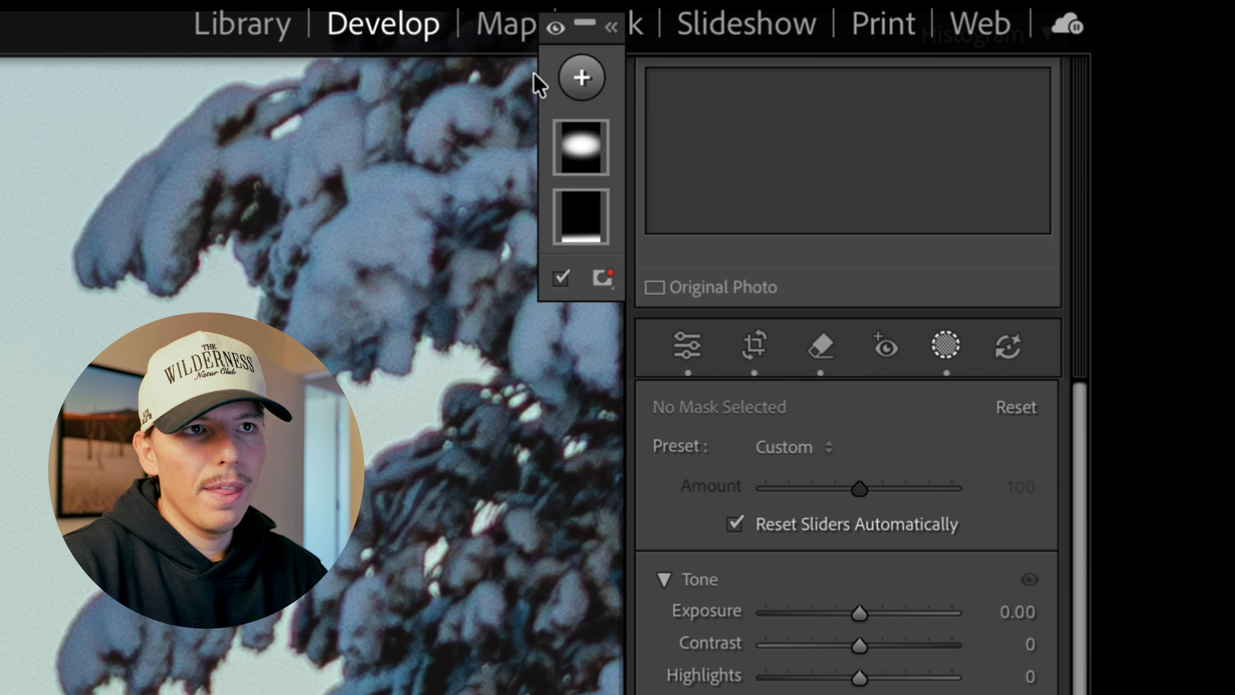
pyautogui.click(1067, 49)
pyautogui.click(634, 392)
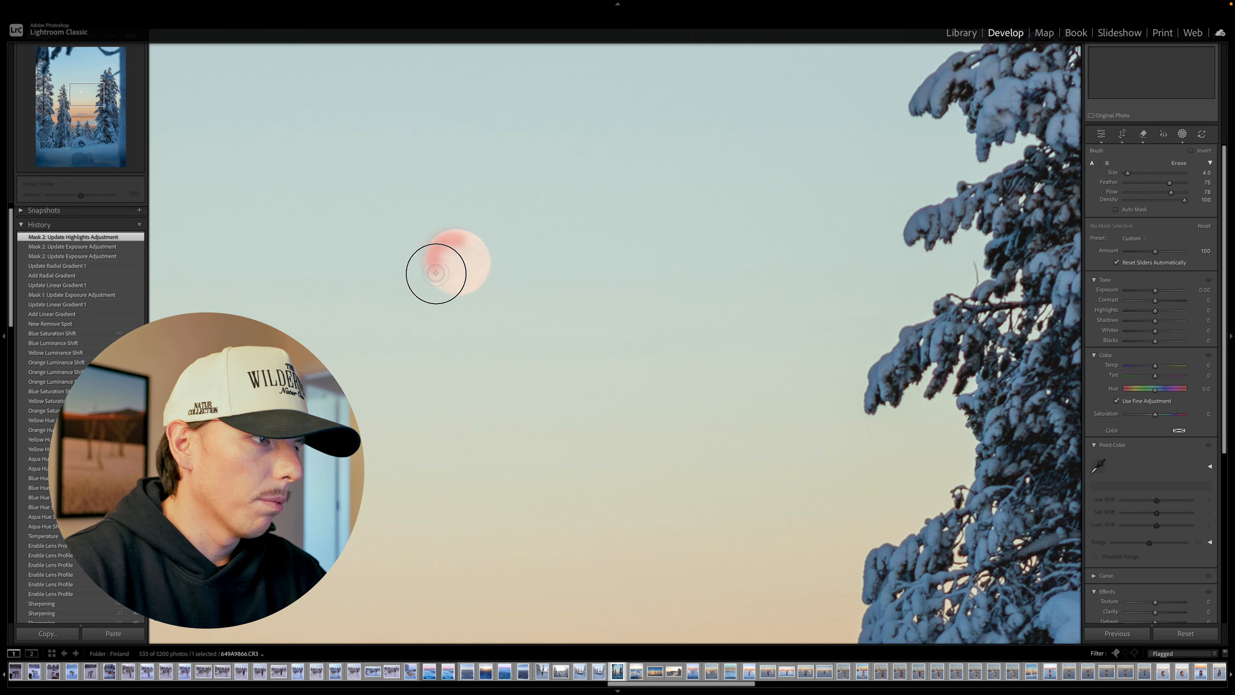
pyautogui.click(473, 279)
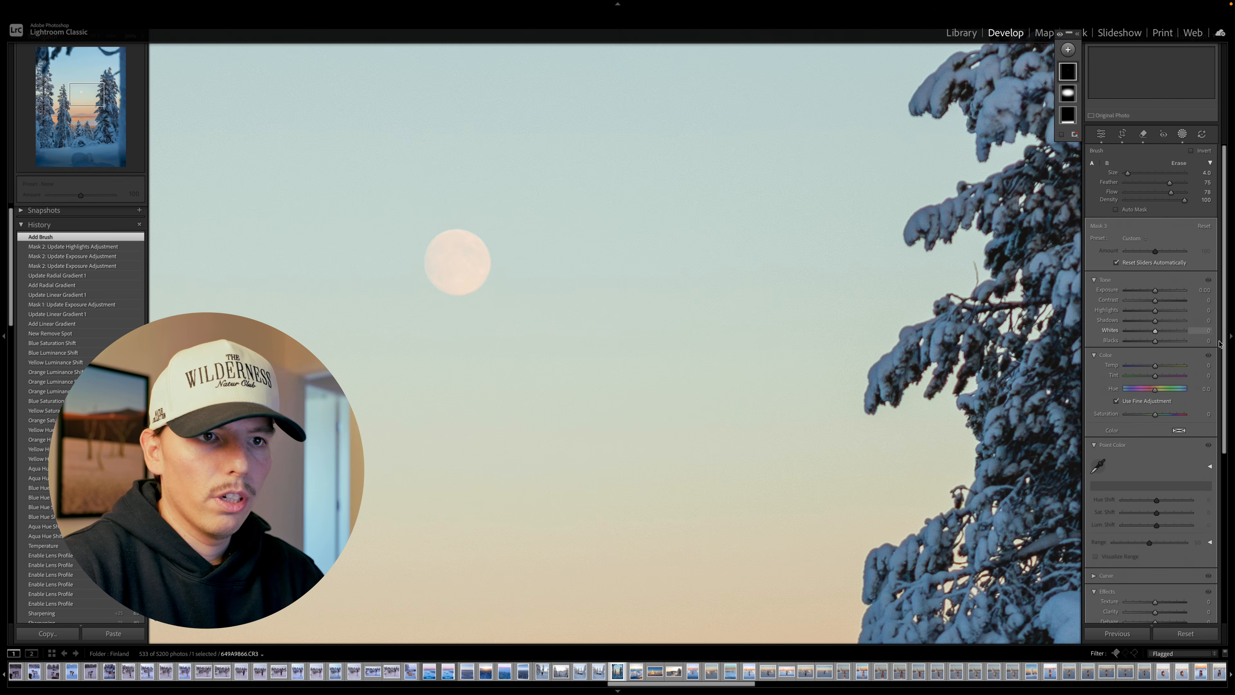
# Set the moon mask's highlights to −100 and its exposure to −0.39.
pyautogui.moveTo(1156, 312); pyautogui.dragTo(1124, 323)
pyautogui.moveTo(87, 96); pyautogui.dragTo(83, 94)
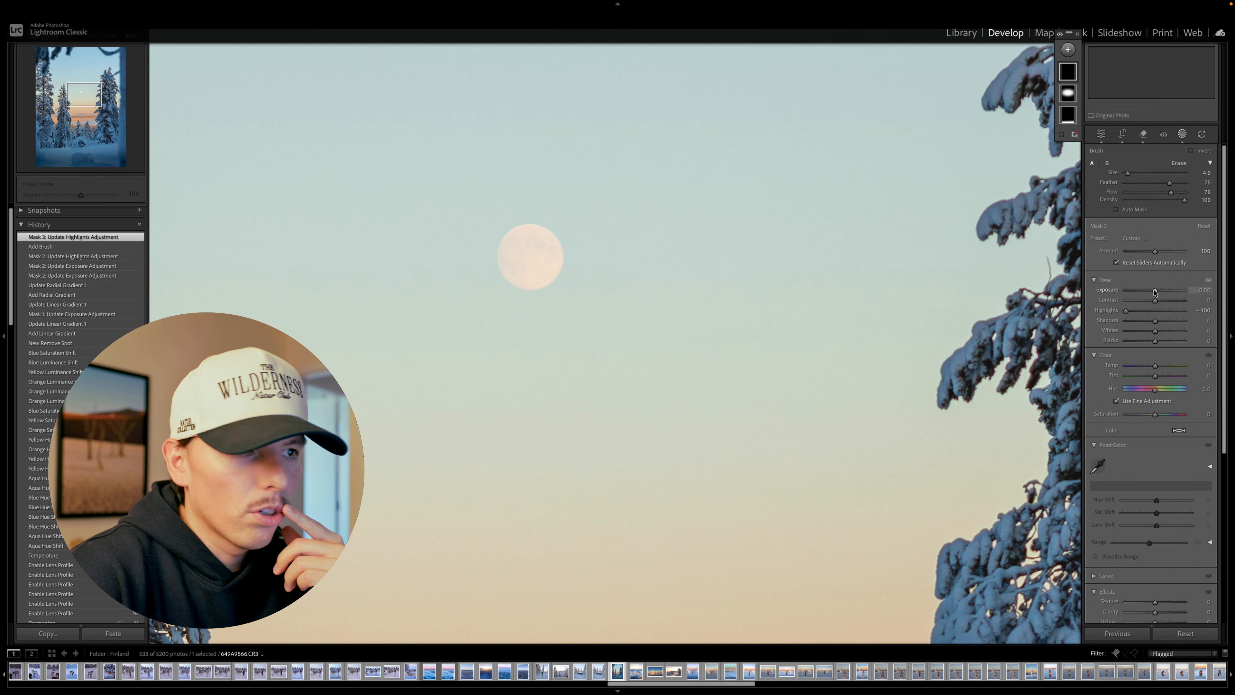
pyautogui.moveTo(1156, 292); pyautogui.dragTo(1154, 293)
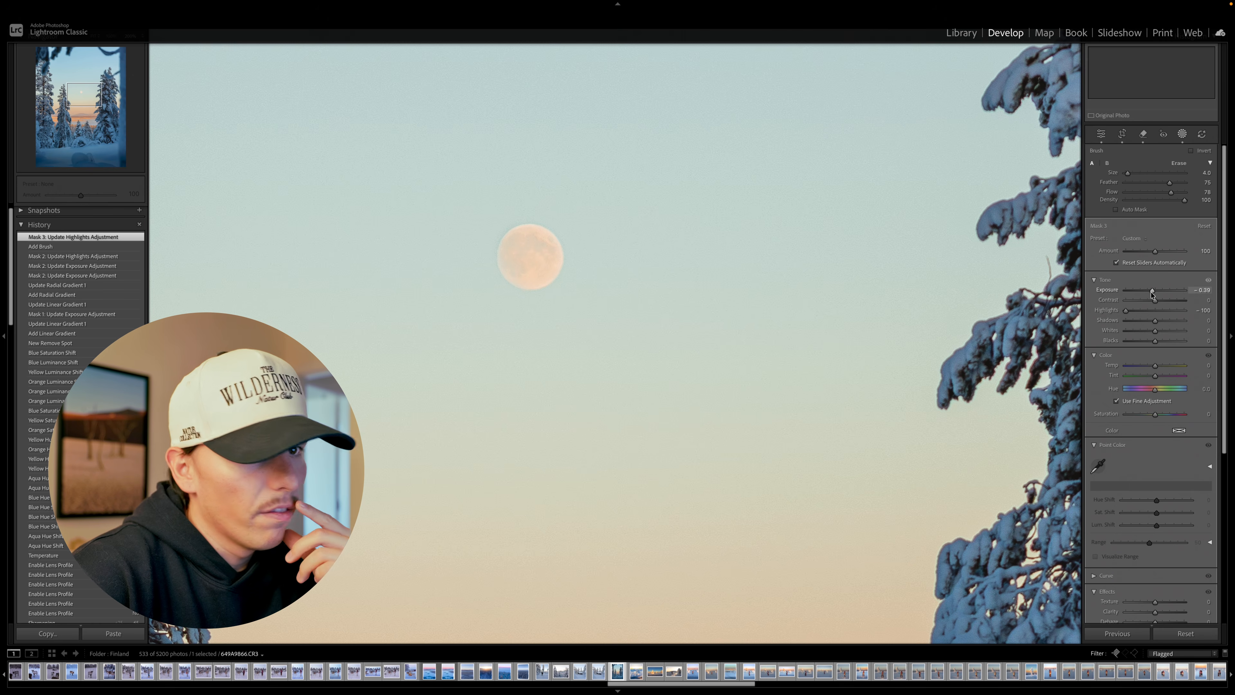
pyautogui.moveTo(1152, 294); pyautogui.dragTo(1153, 295)
# Raise the moon mask's clarity to about 25, cool its temperature to about −13 and leave masking with the whole photo in view.
pyautogui.scroll(-3, 1152, 523)
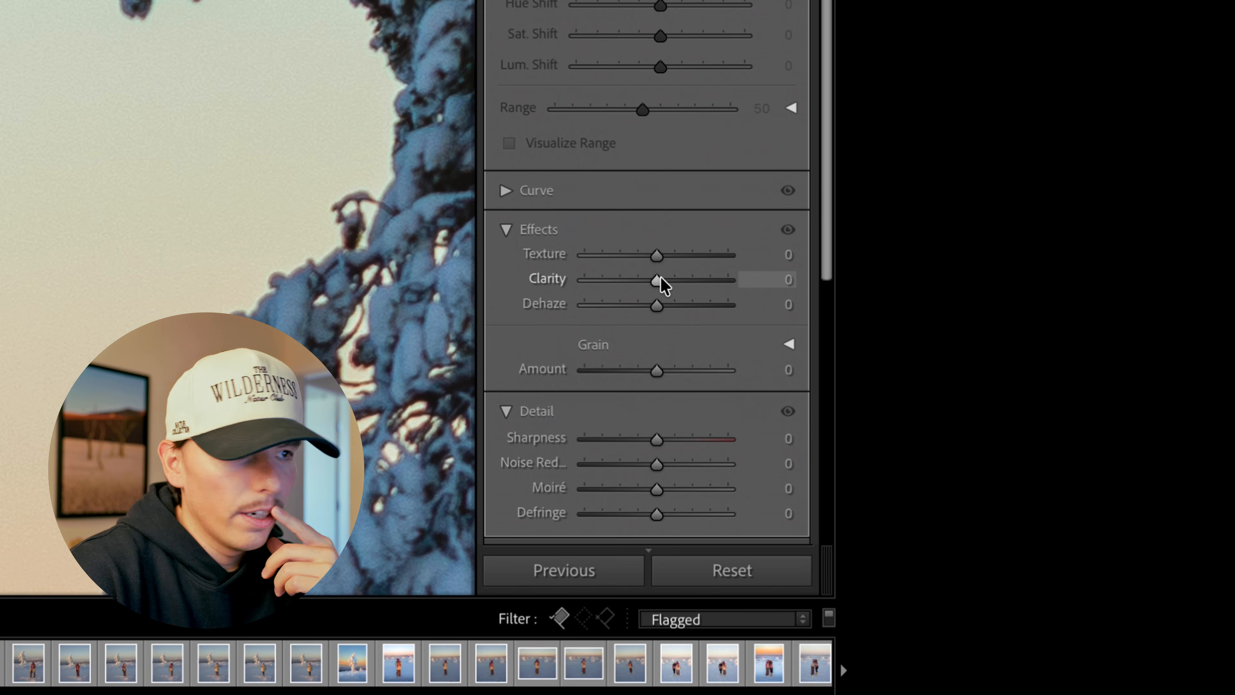
pyautogui.moveTo(663, 284); pyautogui.dragTo(677, 285)
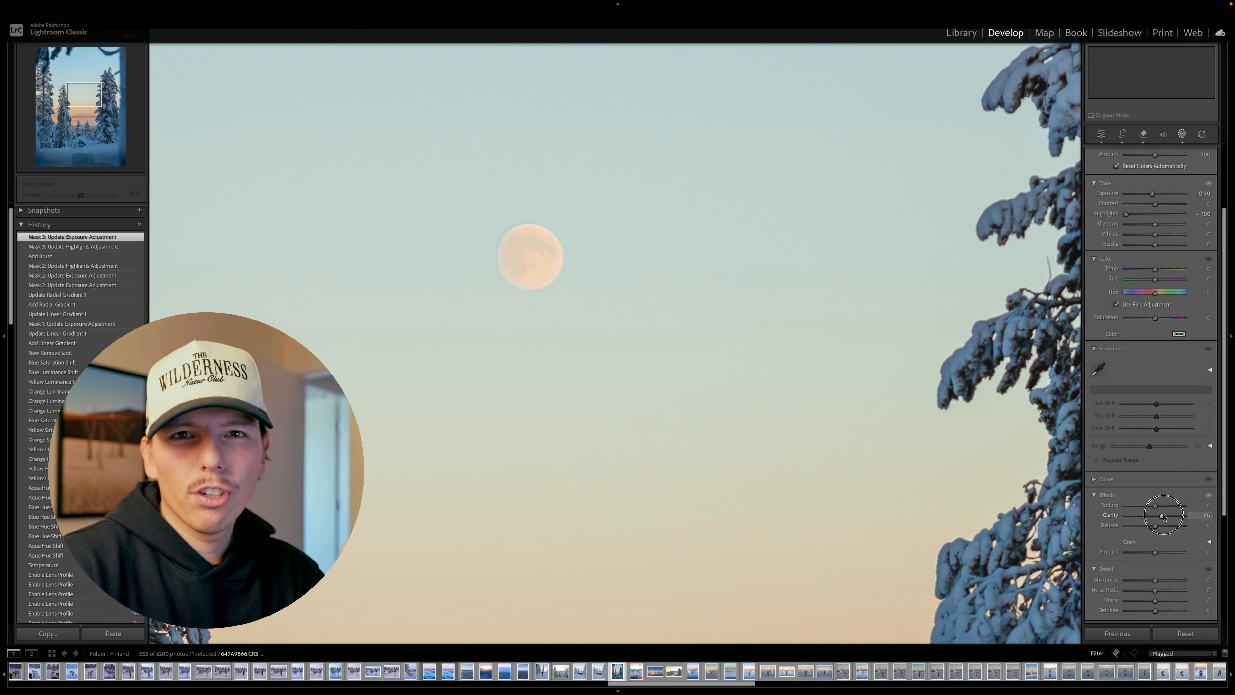
pyautogui.moveTo(1164, 516); pyautogui.dragTo(1163, 517)
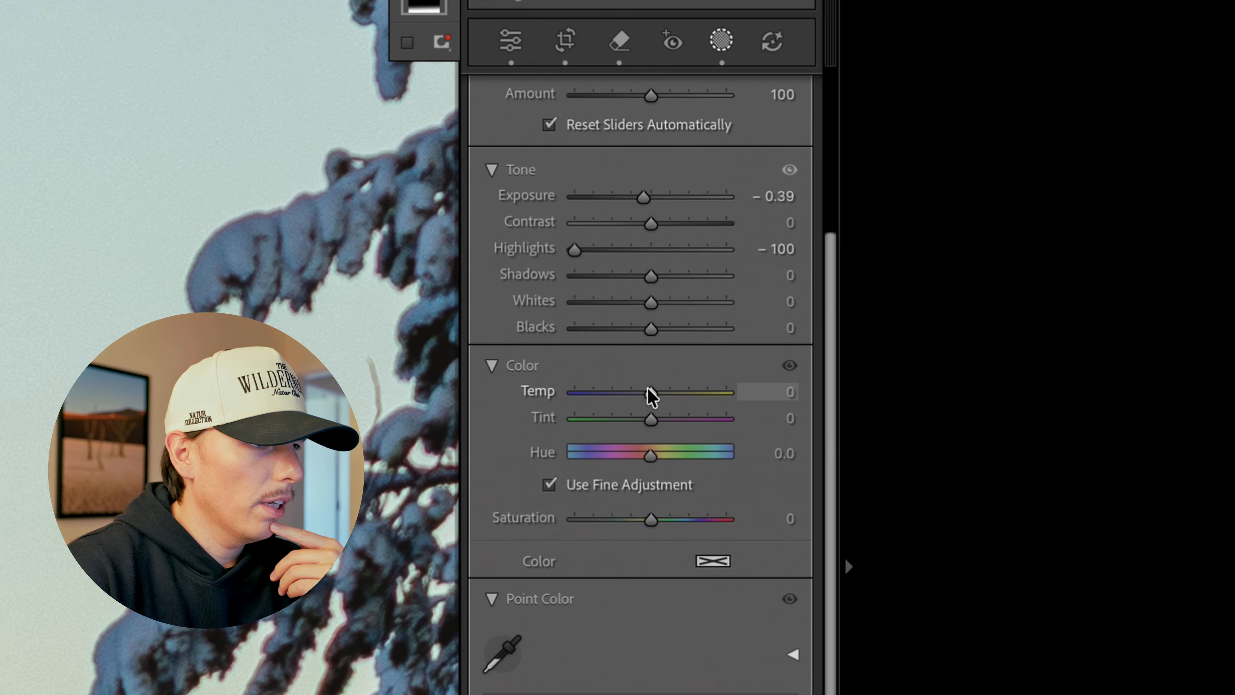
pyautogui.moveTo(1155, 269); pyautogui.dragTo(1154, 270)
pyautogui.moveTo(646, 392); pyautogui.dragTo(638, 393)
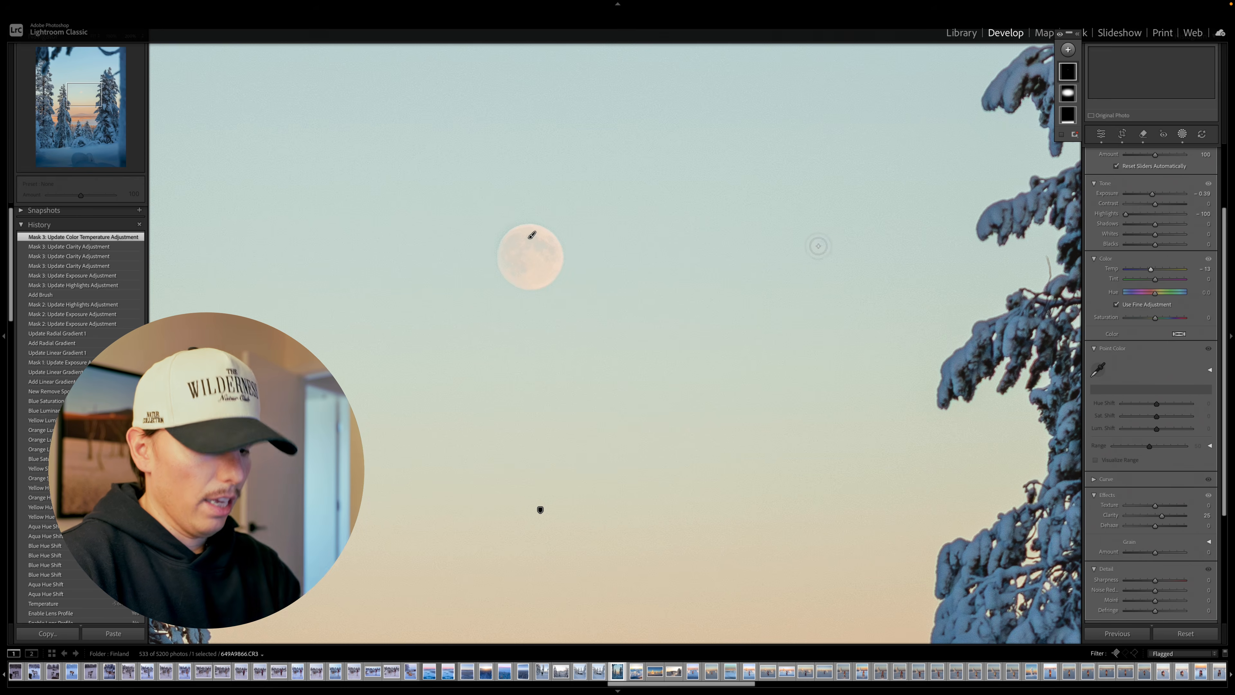
pyautogui.press('super+minus')
pyautogui.press('super+minus')
pyautogui.press('super+minus')
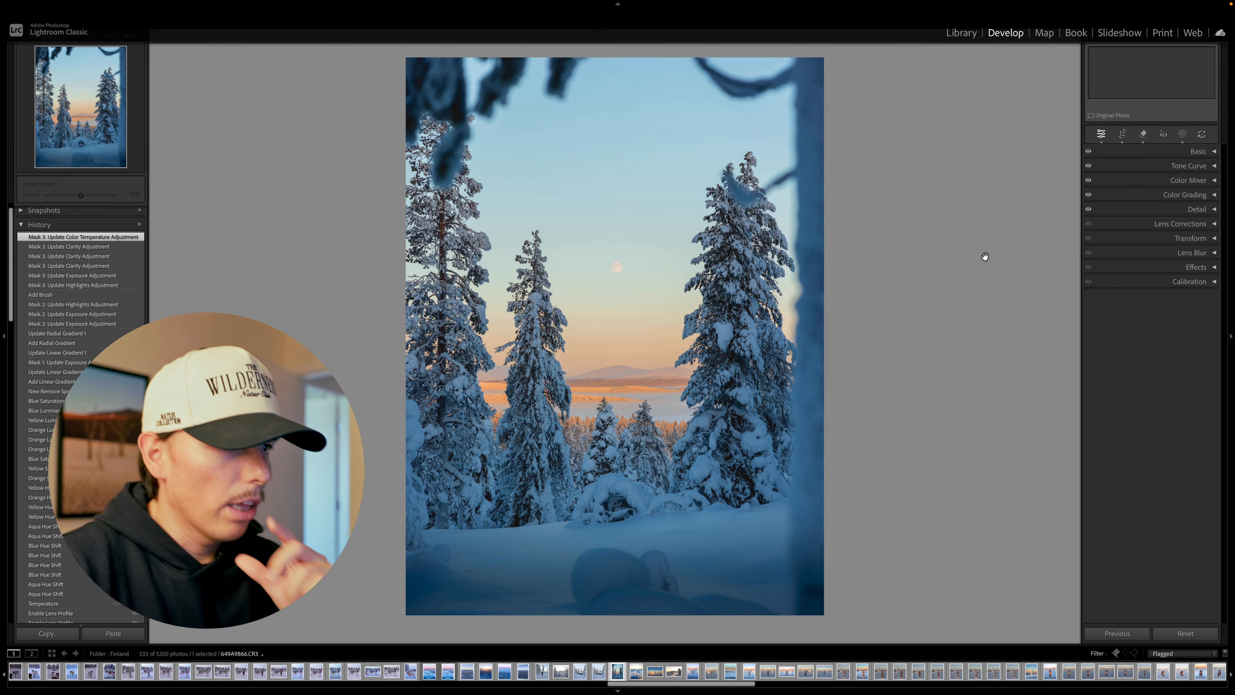
# Raise the photo's overall exposure to +0.20 and increase it further to +0.35.
pyautogui.click(862, 294)
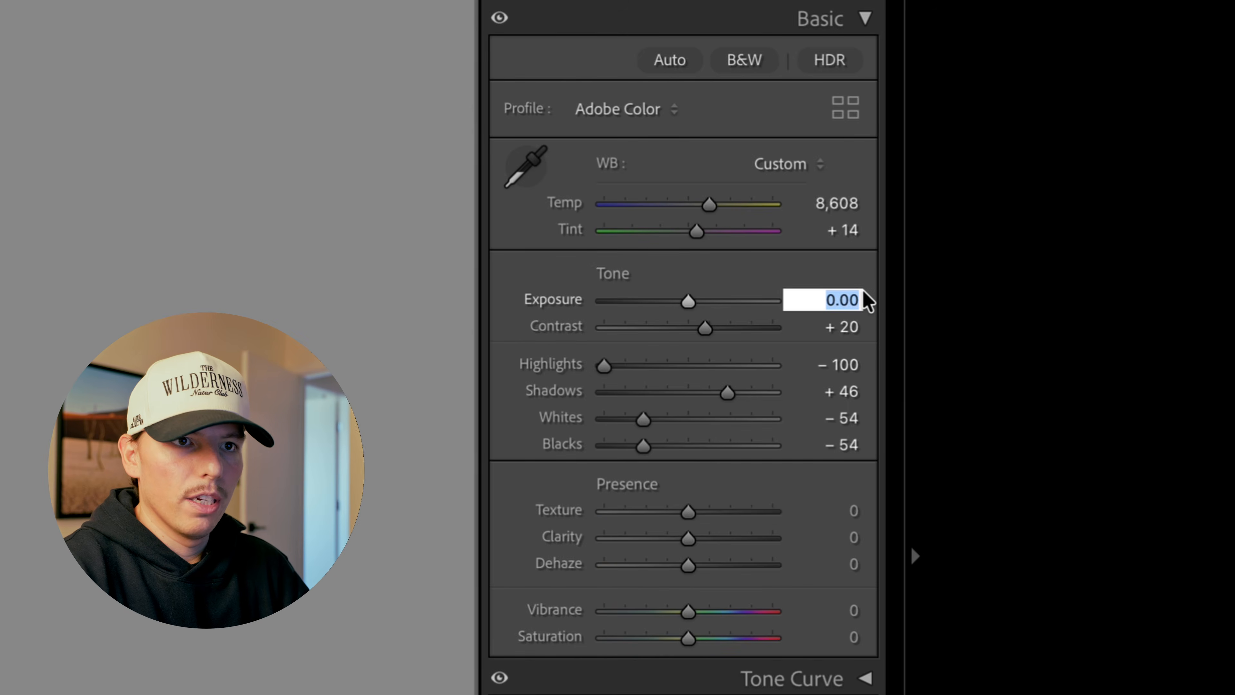
pyautogui.press('Up')
pyautogui.press('Up')
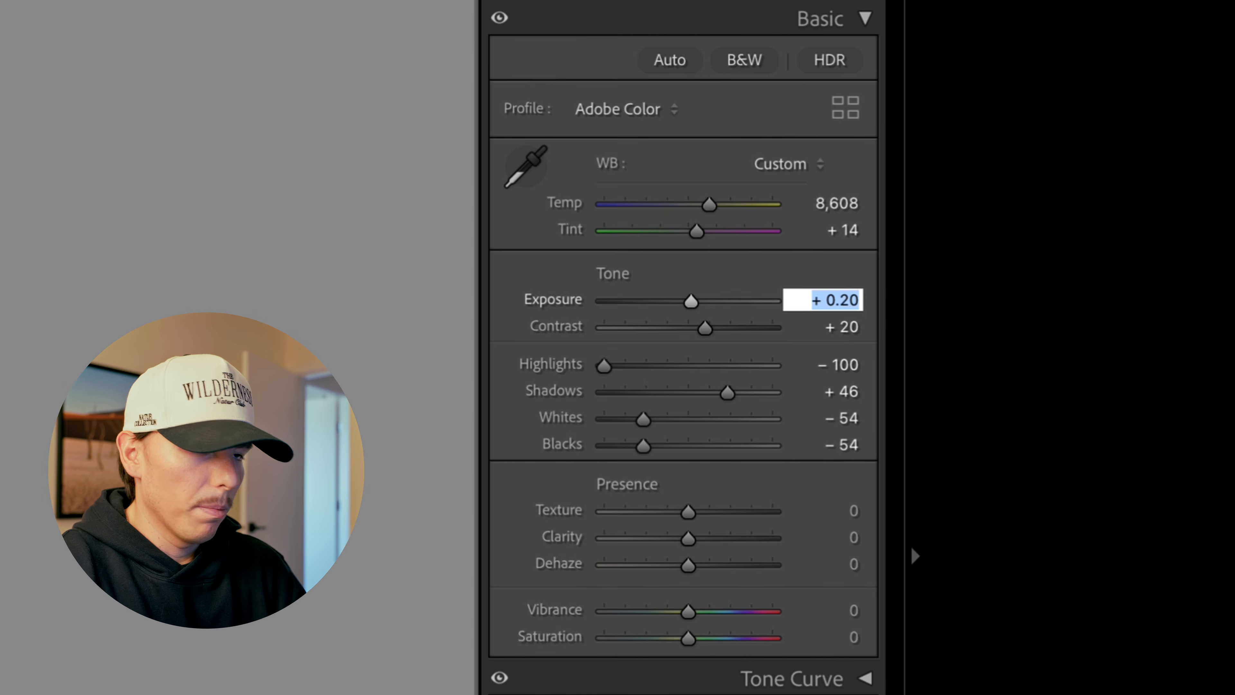
pyautogui.press('Return')
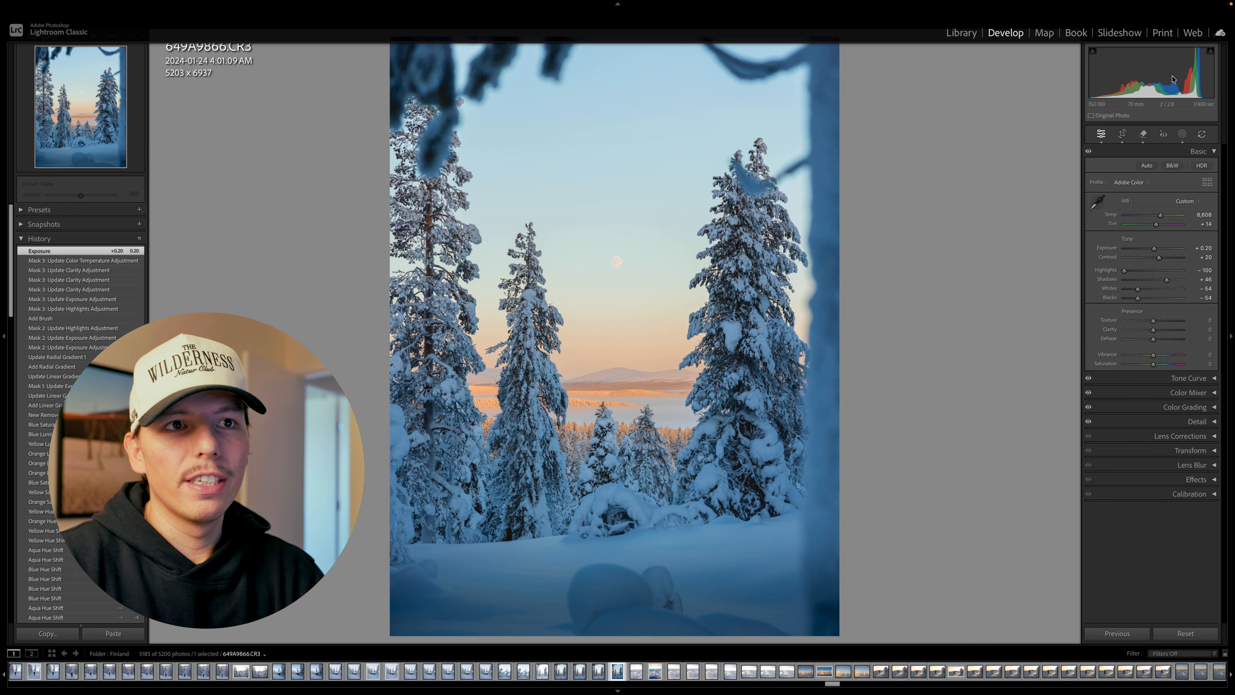
pyautogui.moveTo(1155, 249); pyautogui.dragTo(1157, 249)
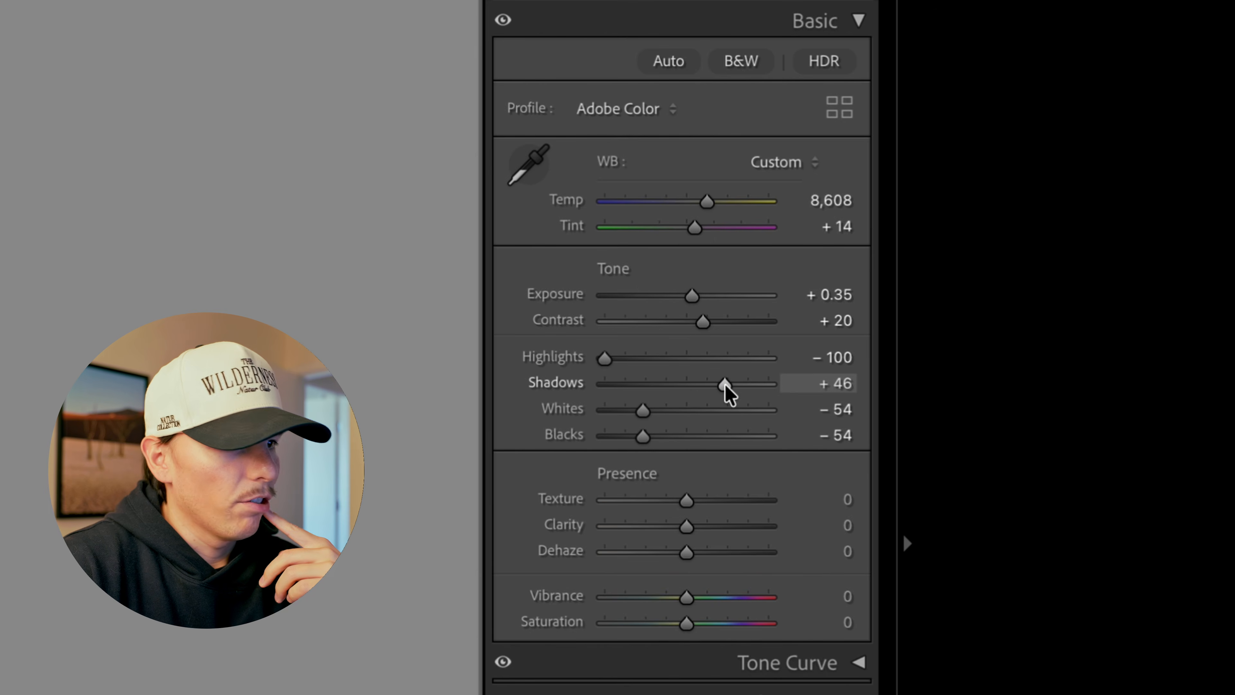
# Refine the photo's basic adjustments with shadows at +29, blacks at −70 and saturation at +5.
pyautogui.moveTo(725, 387); pyautogui.dragTo(710, 406)
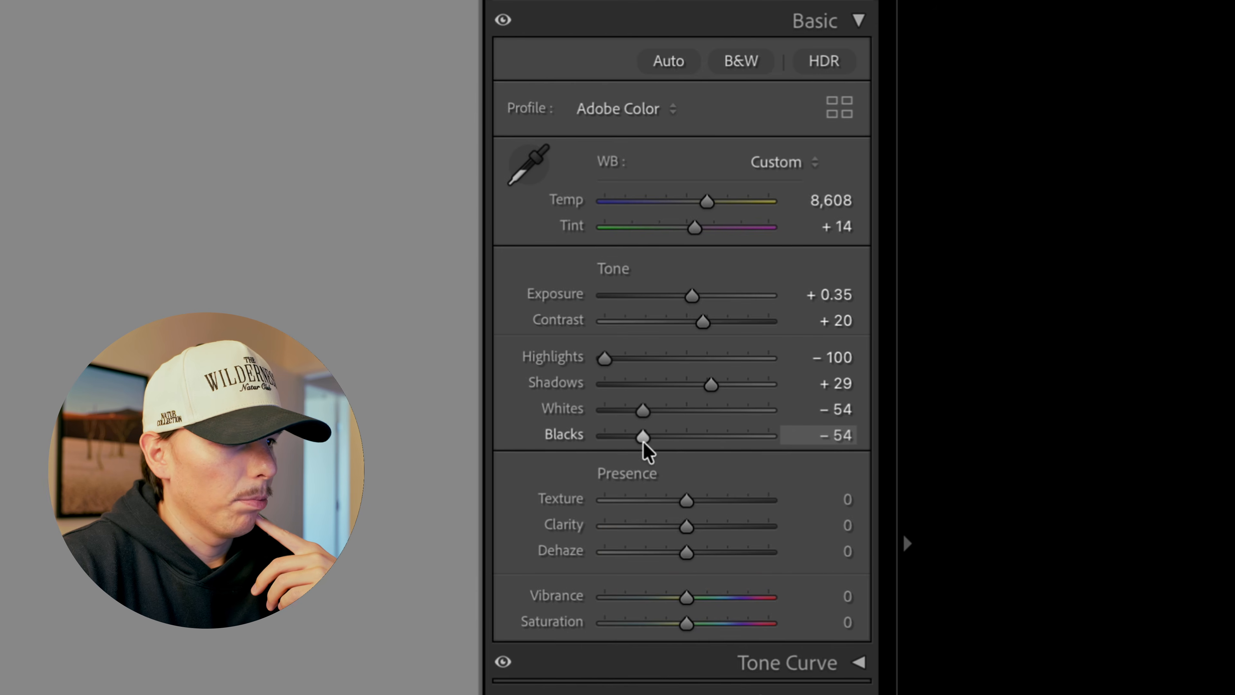
pyautogui.moveTo(645, 447); pyautogui.dragTo(628, 451)
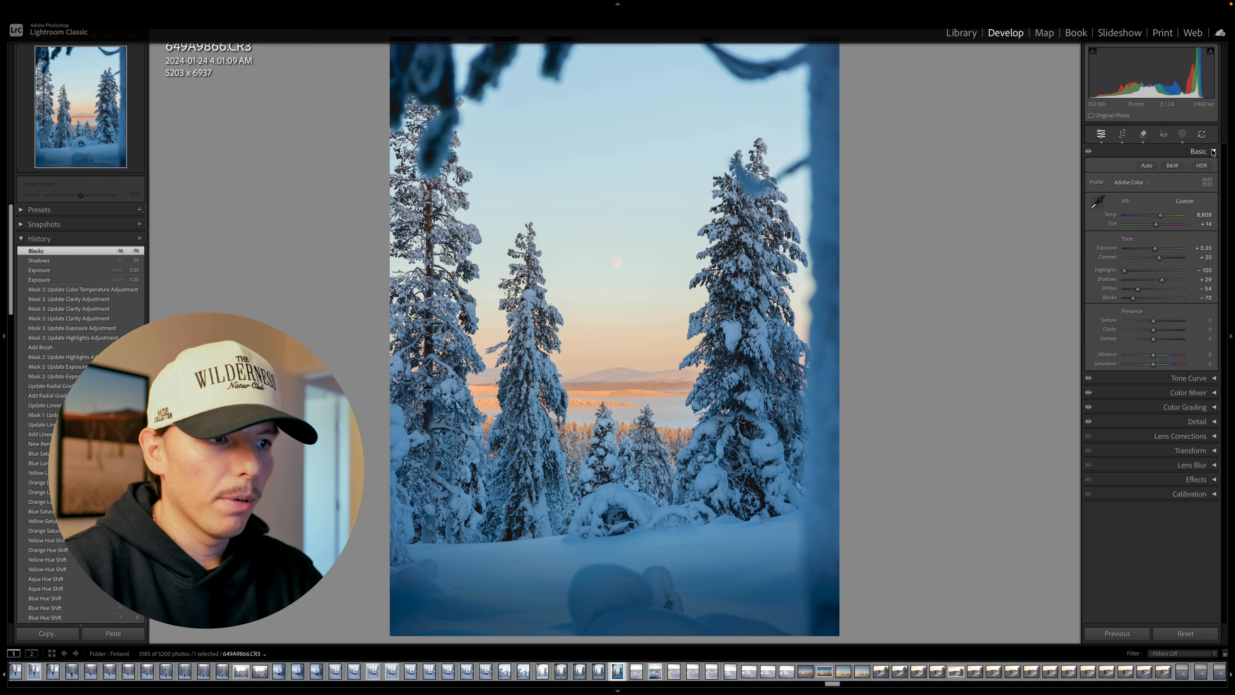
pyautogui.click(1210, 364)
pyautogui.write('5')
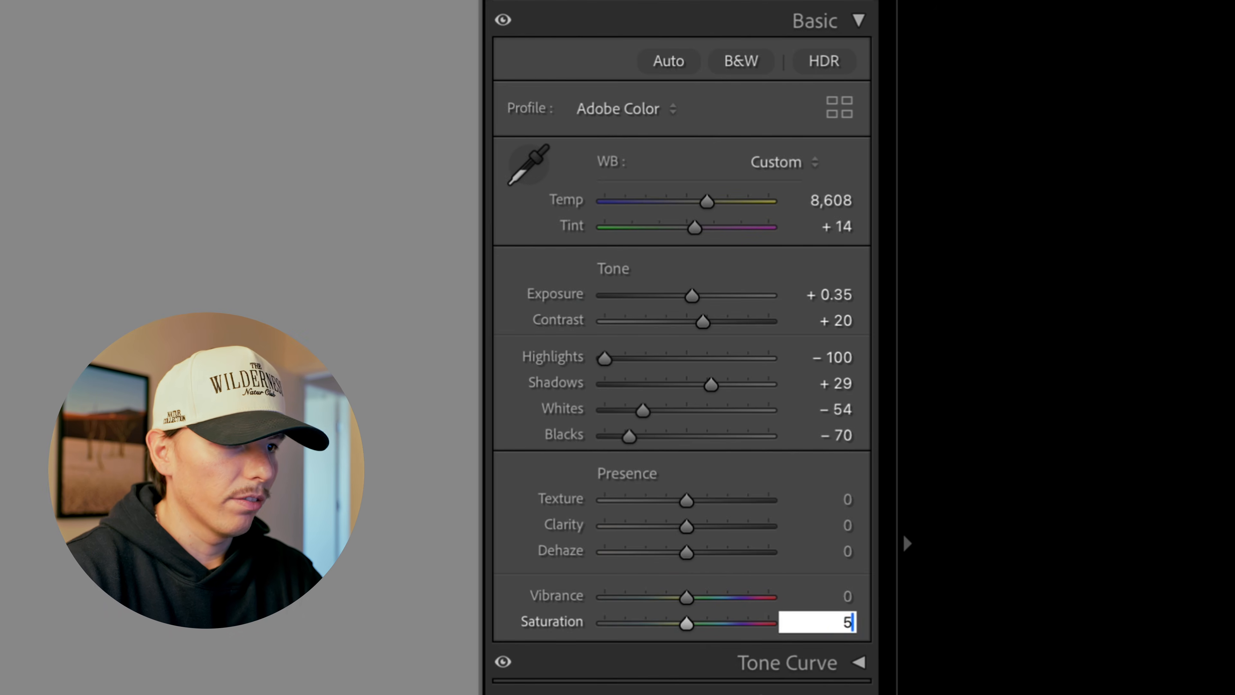
pyautogui.press('Return')
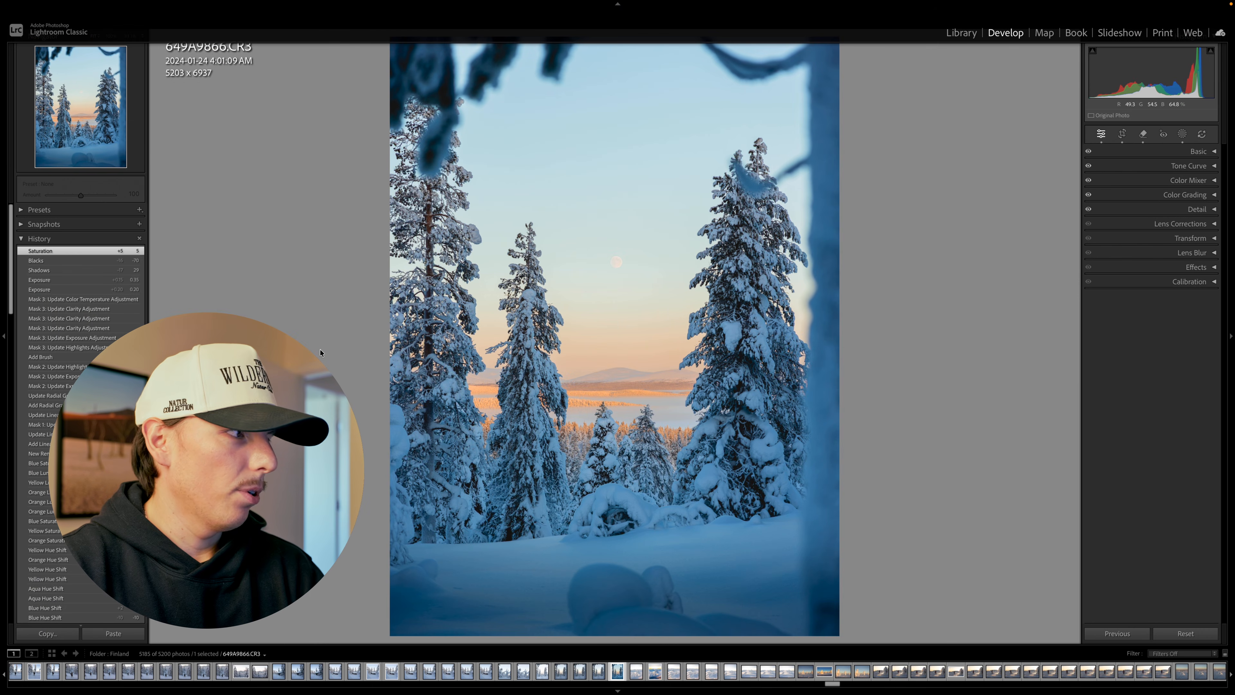
# Compare the new edit with the earlier exported version in the history, restore the latest saturation state and view the photo in the Library.
pyautogui.click(955, 32)
pyautogui.click(990, 34)
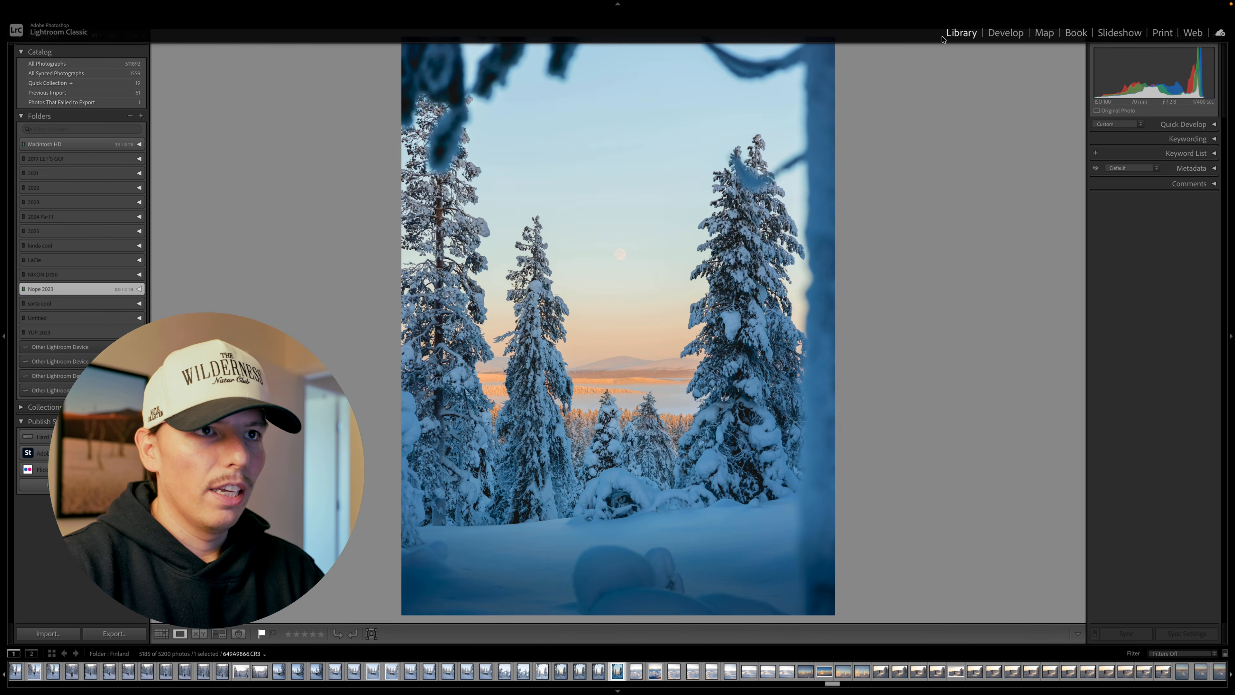
pyautogui.scroll(-13, 80, 444)
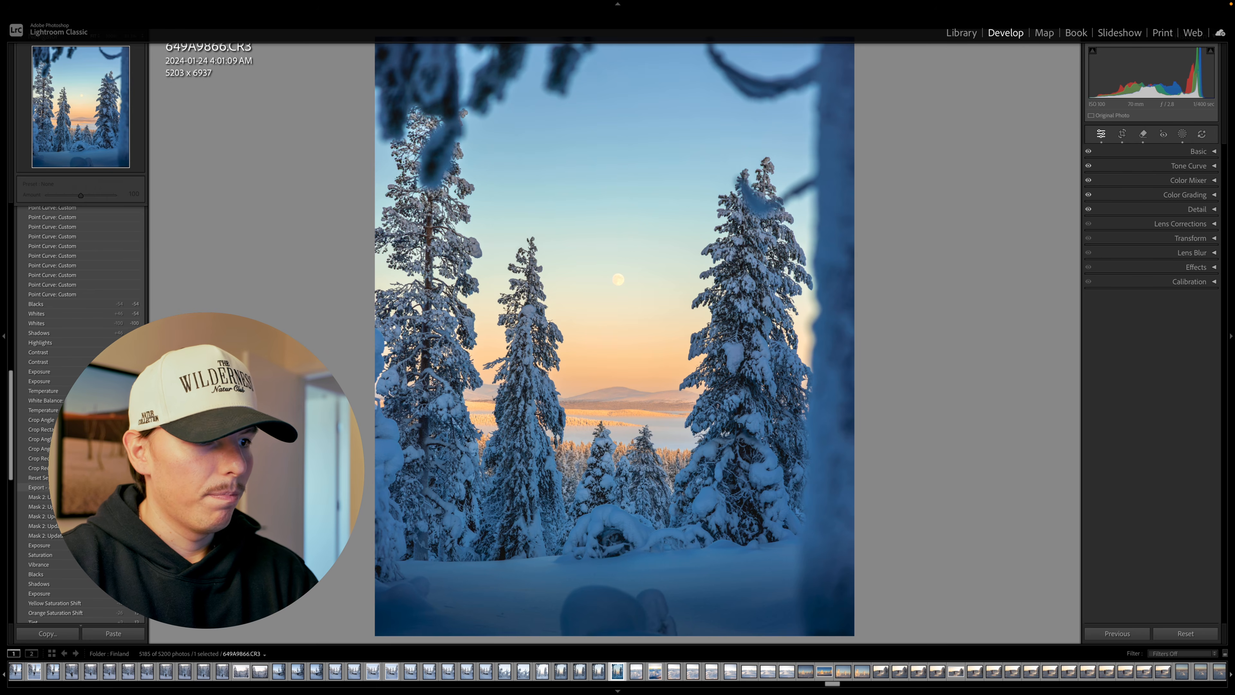
pyautogui.click(78, 487)
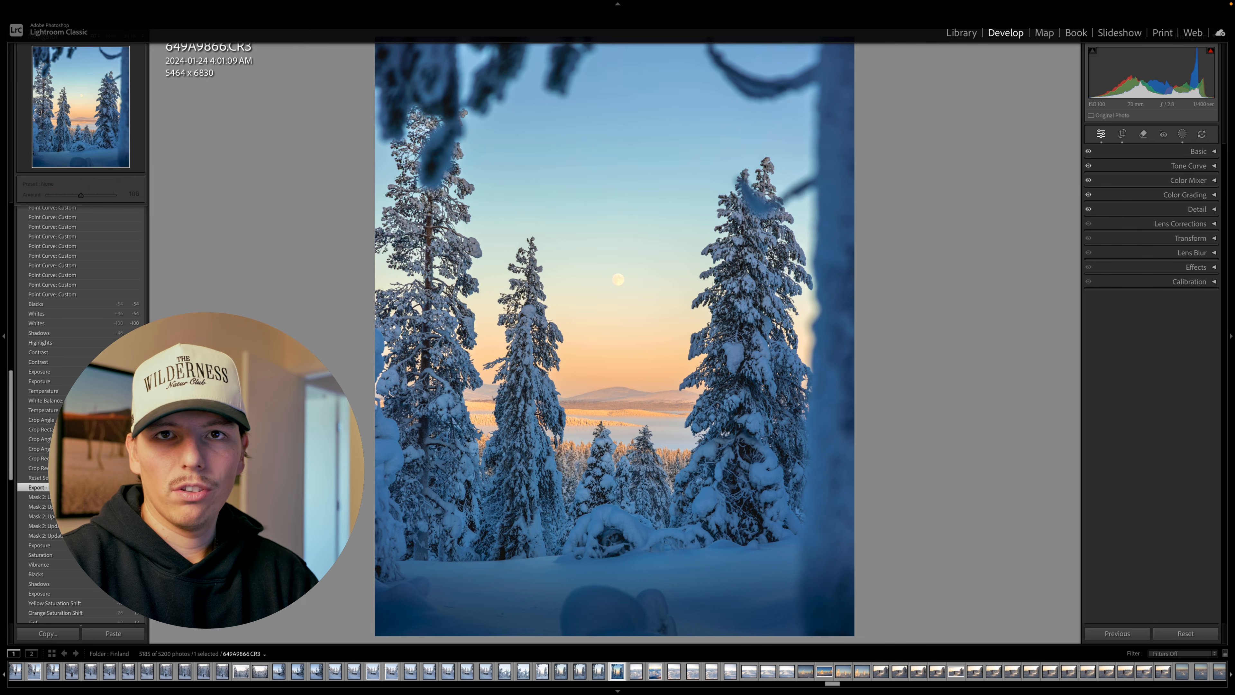
pyautogui.scroll(15, 64, 293)
pyautogui.click(75, 251)
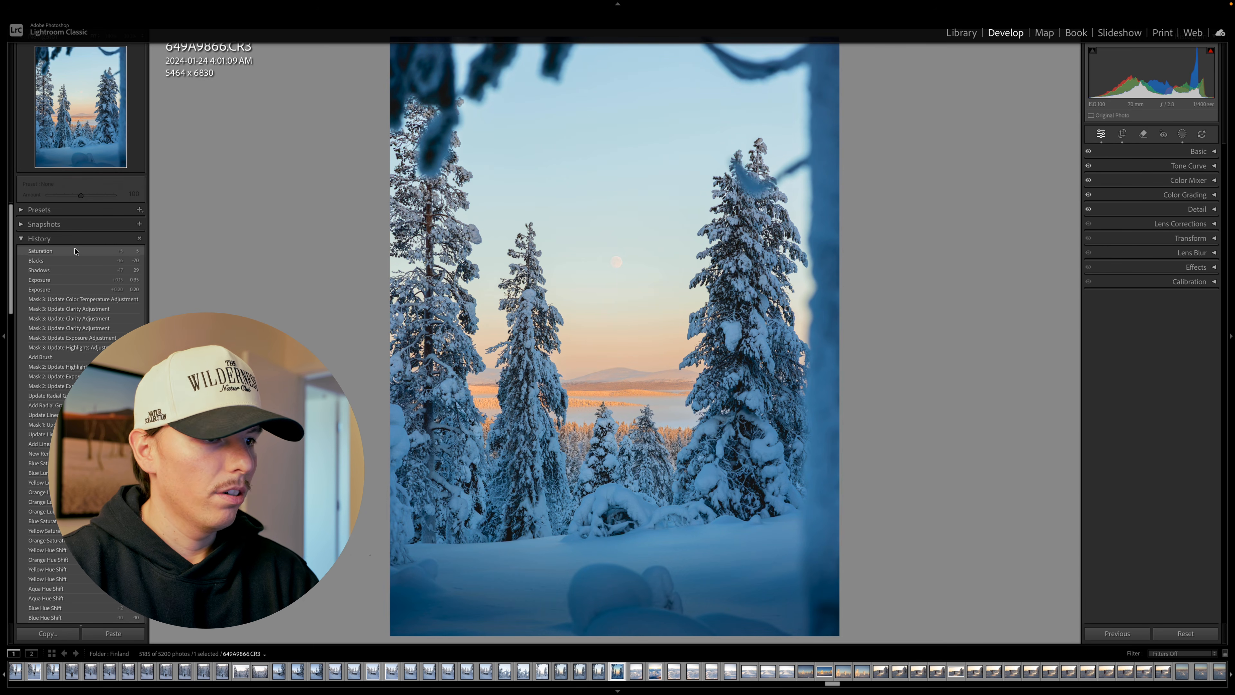
pyautogui.click(75, 251)
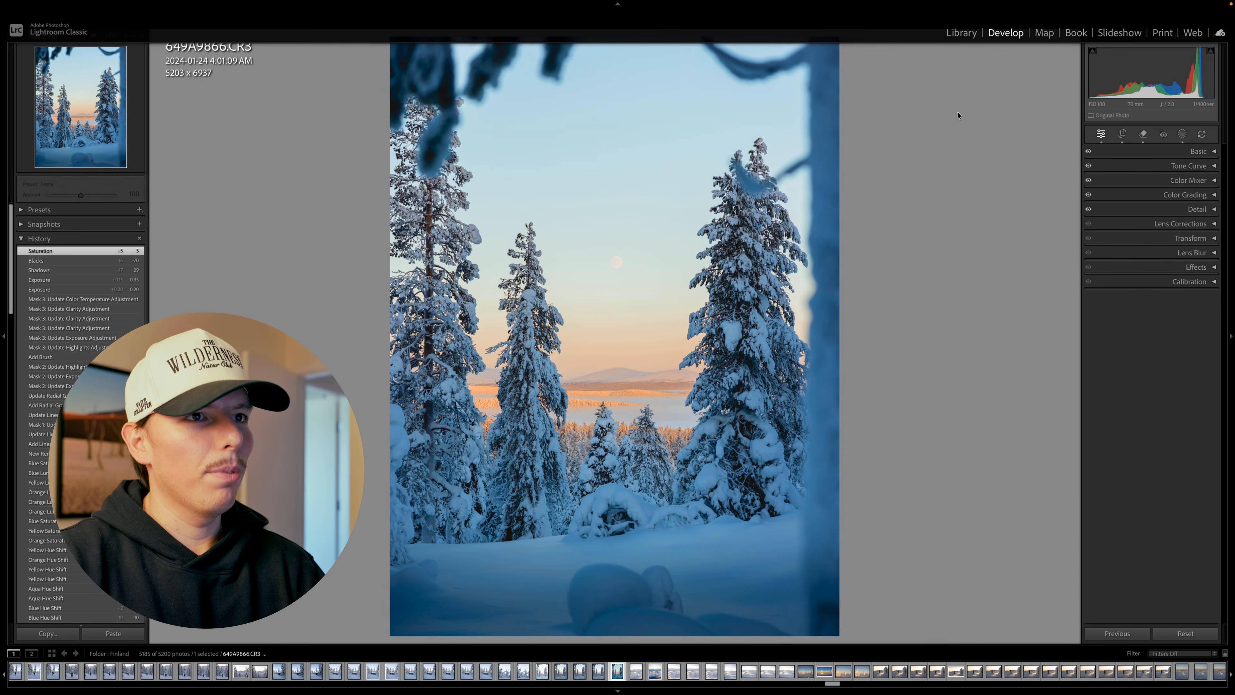
pyautogui.click(962, 33)
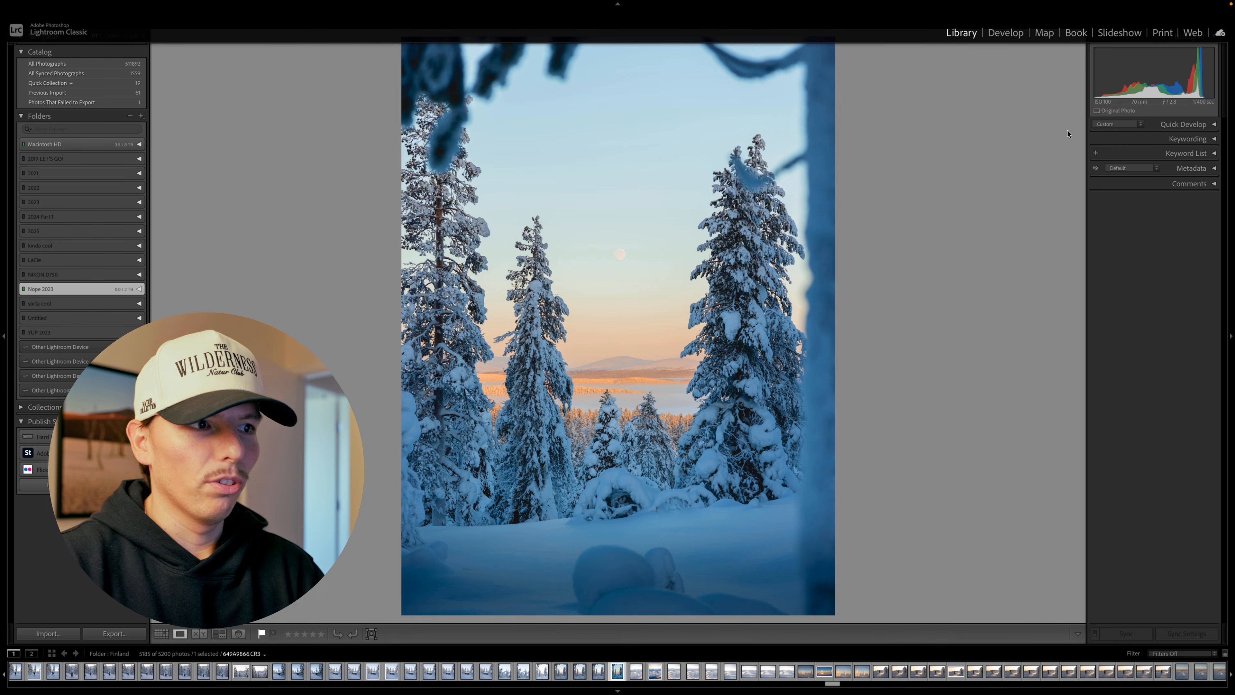